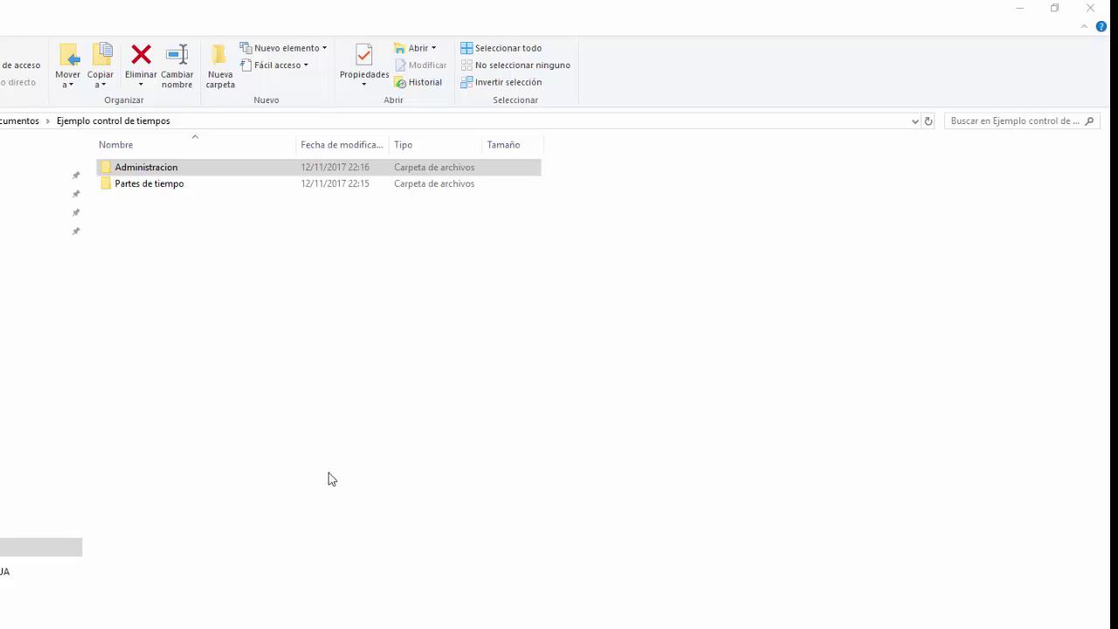
- Open the TablasAuxiliares.xlsx workbook from the Administracion folder
{"action": "left_click", "coordinate": [111, 213]}
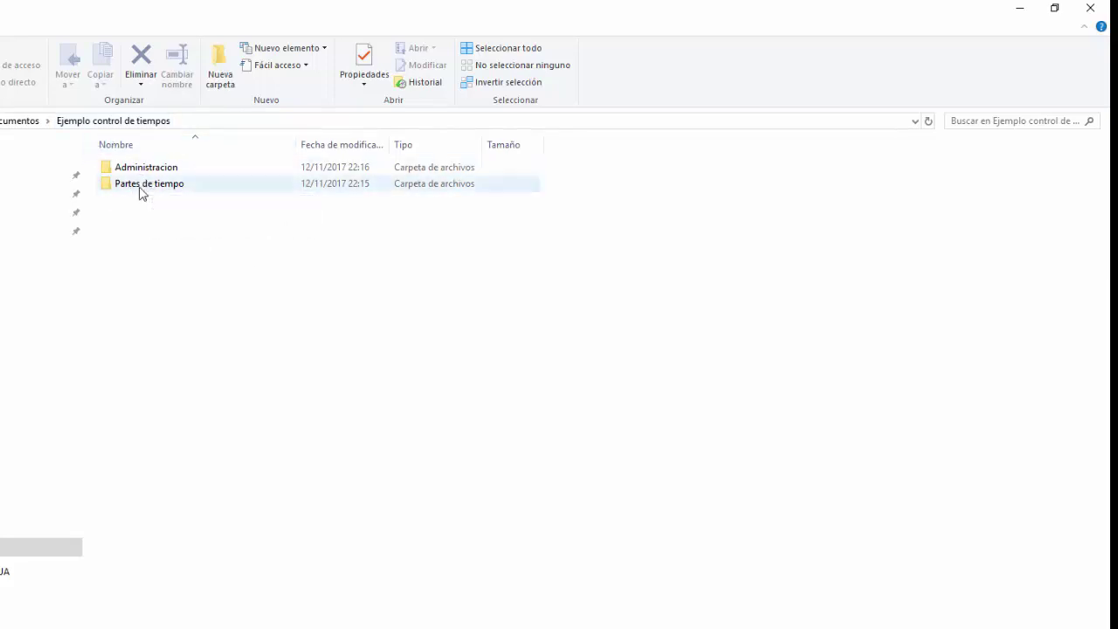
{"action": "double_click", "coordinate": [136, 175]}
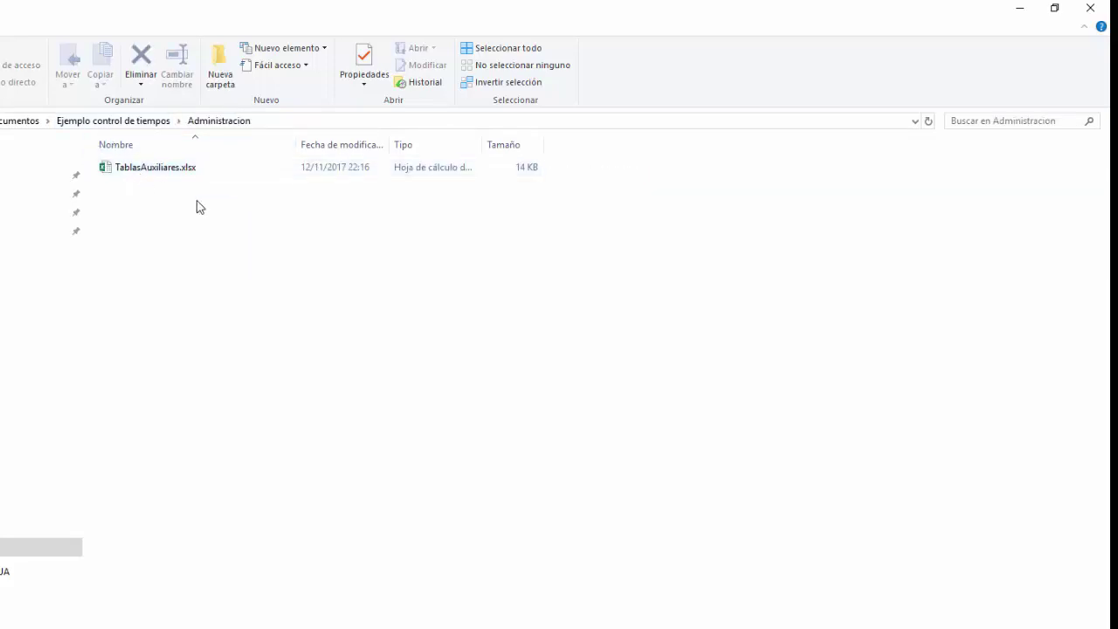
{"action": "double_click", "coordinate": [142, 174]}
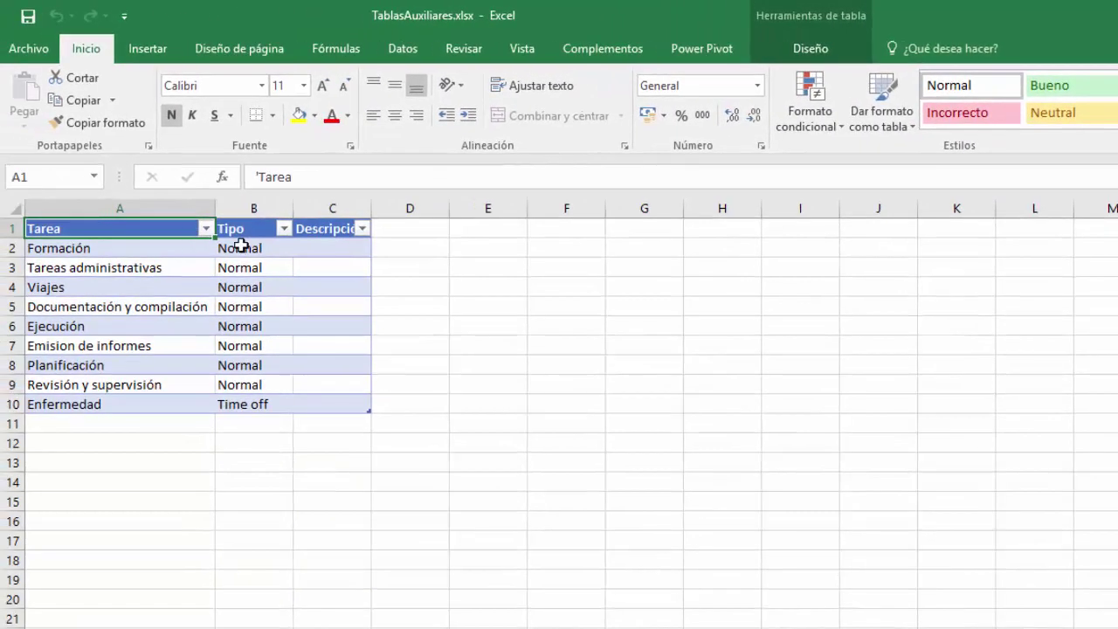
- Examine the task names and their types in the table on the Tareas sheet
{"action": "left_click", "coordinate": [4, 200]}
{"action": "left_click", "coordinate": [236, 266]}
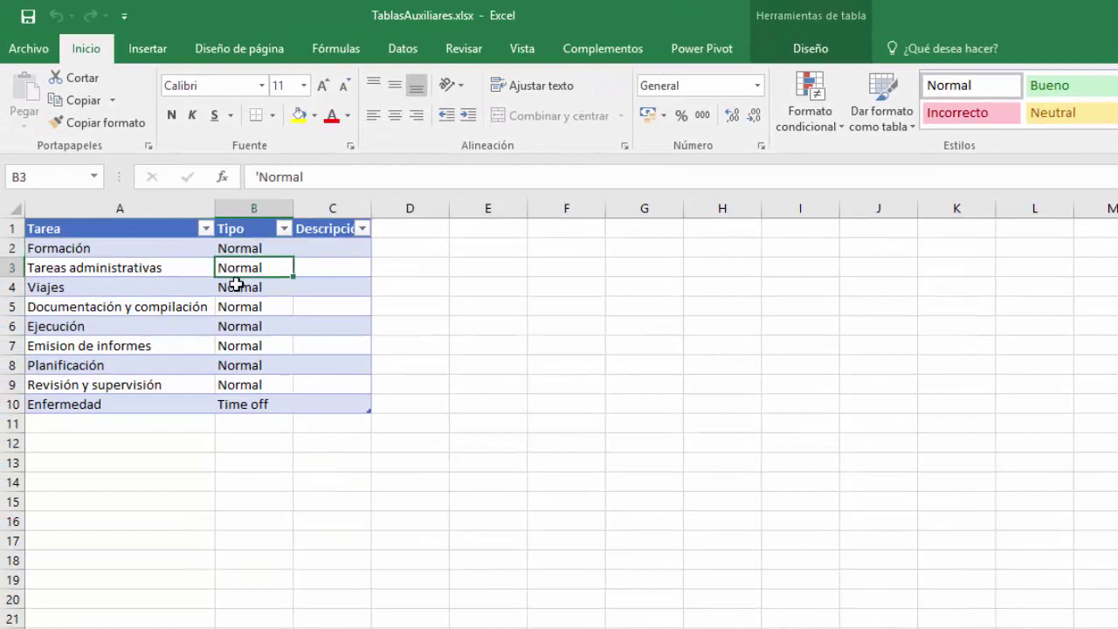
{"action": "left_click", "coordinate": [234, 287]}
{"action": "left_click", "coordinate": [236, 307]}
{"action": "left_click", "coordinate": [237, 325]}
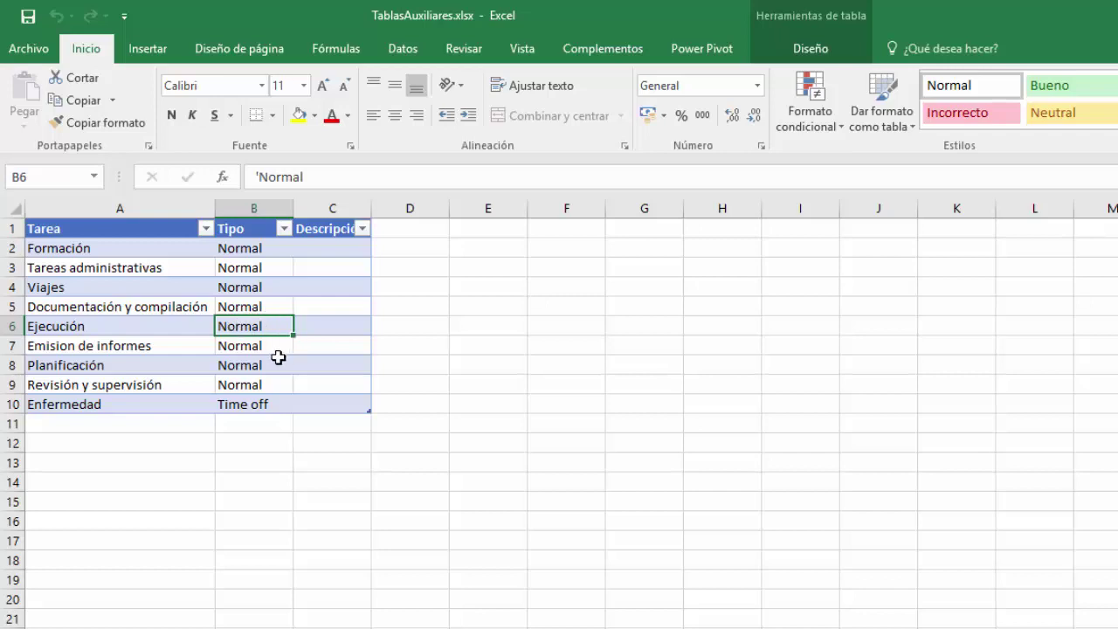
{"action": "left_click", "coordinate": [78, 269]}
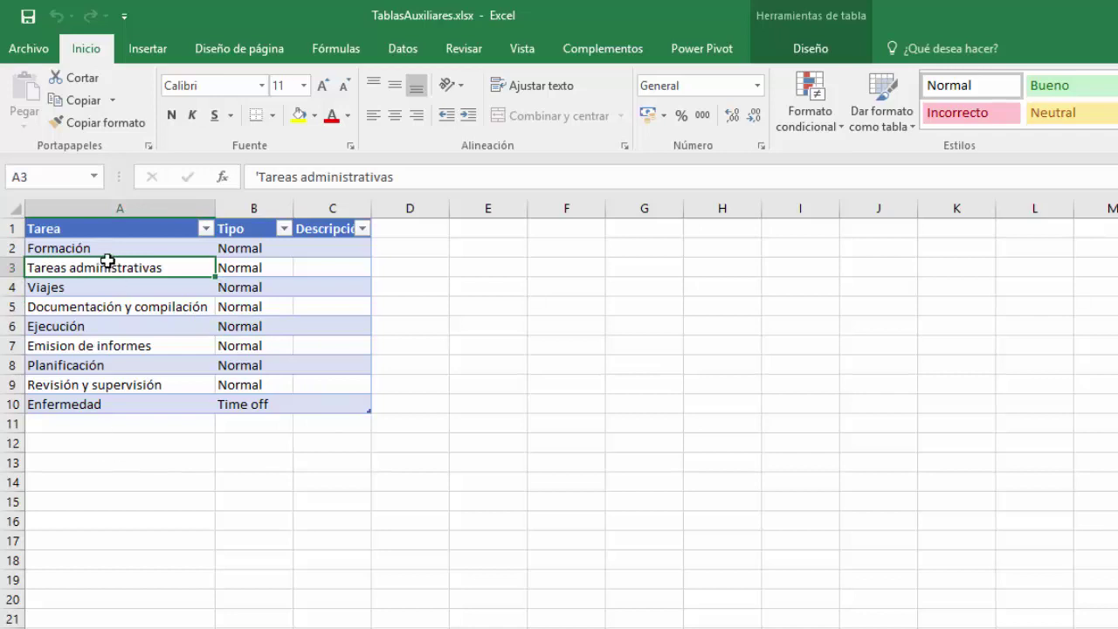
{"action": "left_click", "coordinate": [100, 251]}
{"action": "left_click", "coordinate": [89, 269]}
{"action": "left_click", "coordinate": [78, 290]}
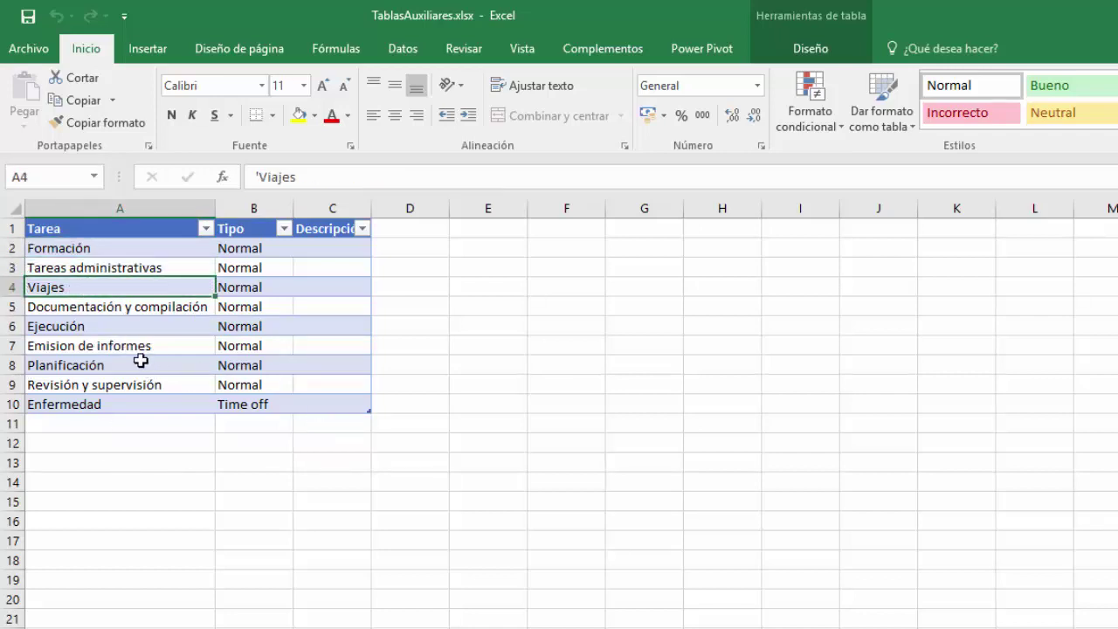
{"action": "left_click", "coordinate": [151, 326]}
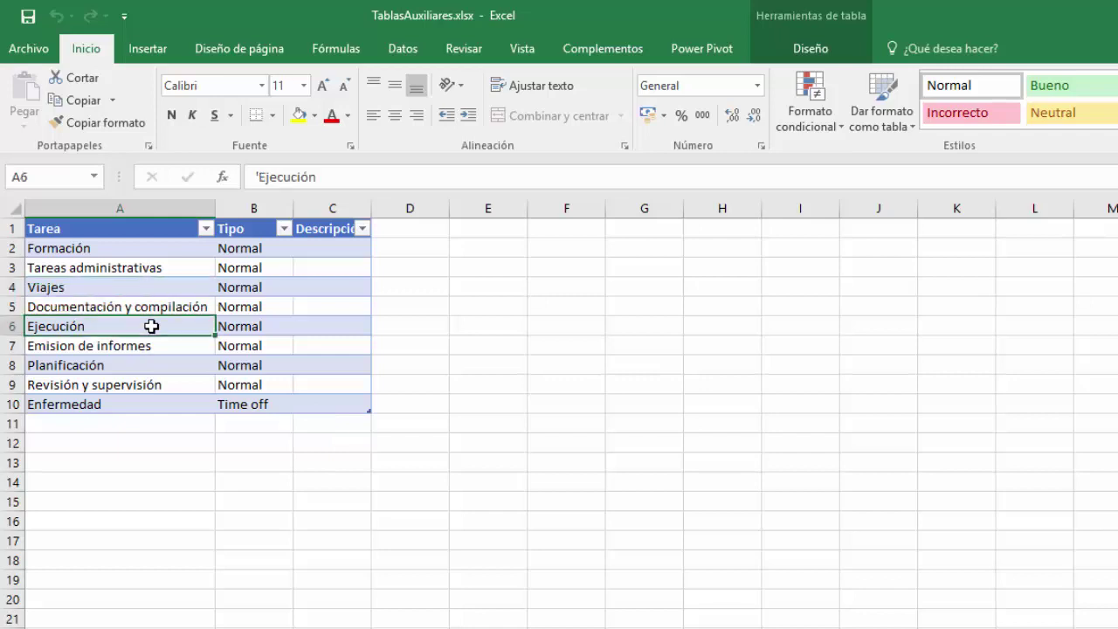
{"action": "left_click", "coordinate": [126, 349]}
{"action": "left_click", "coordinate": [117, 369]}
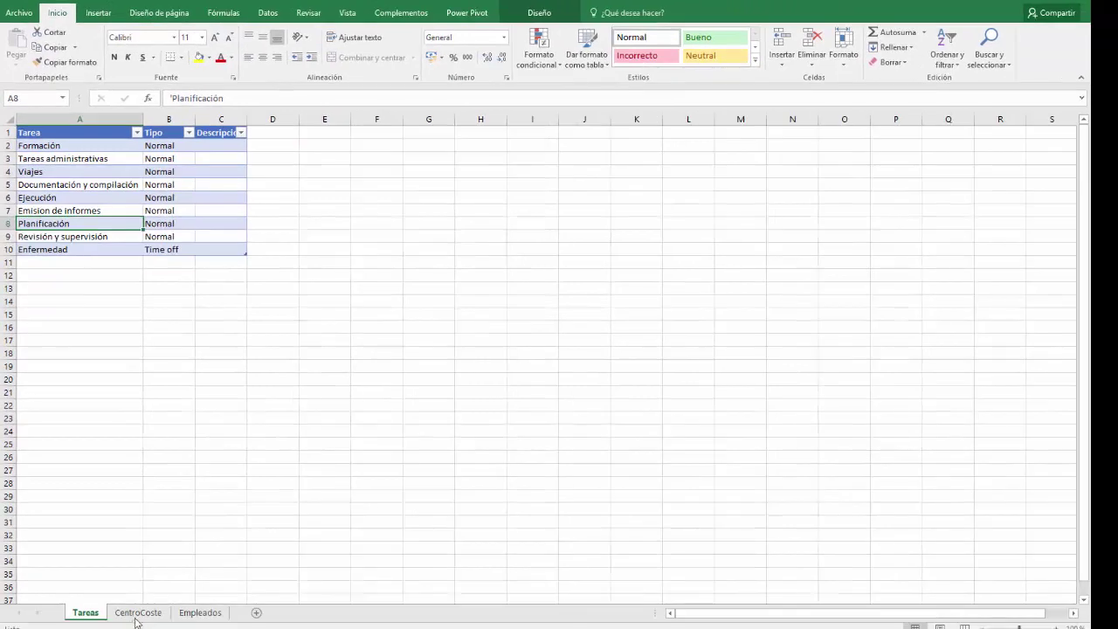
- Examine the cost centres on the CentroCoste sheet, including their work type and whether they are billable
{"action": "left_click", "coordinate": [138, 613]}
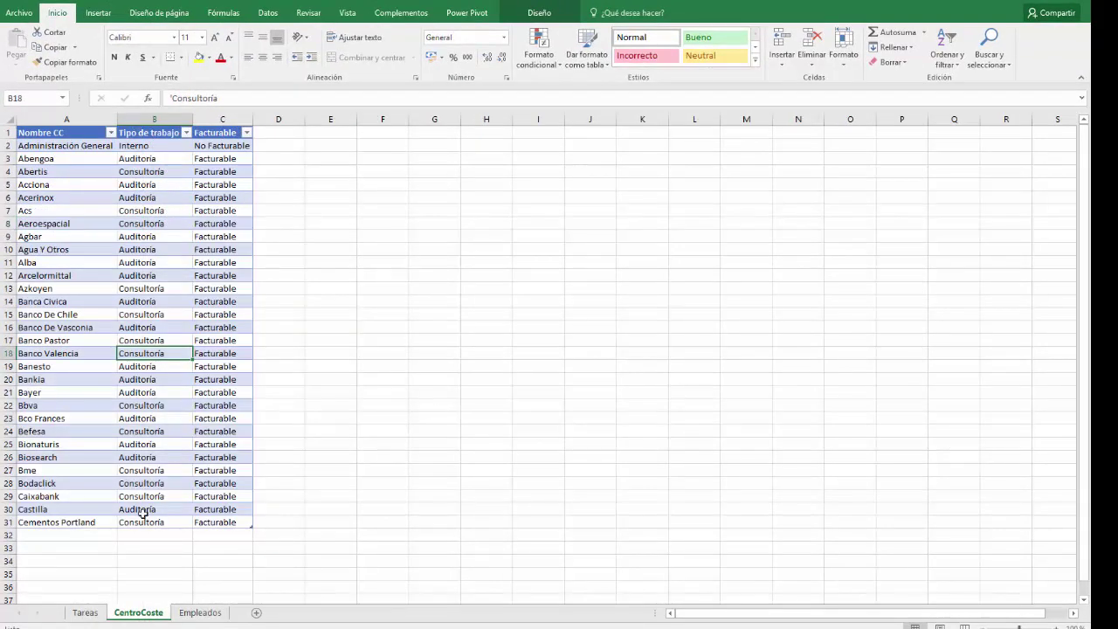
{"action": "left_click", "coordinate": [83, 220]}
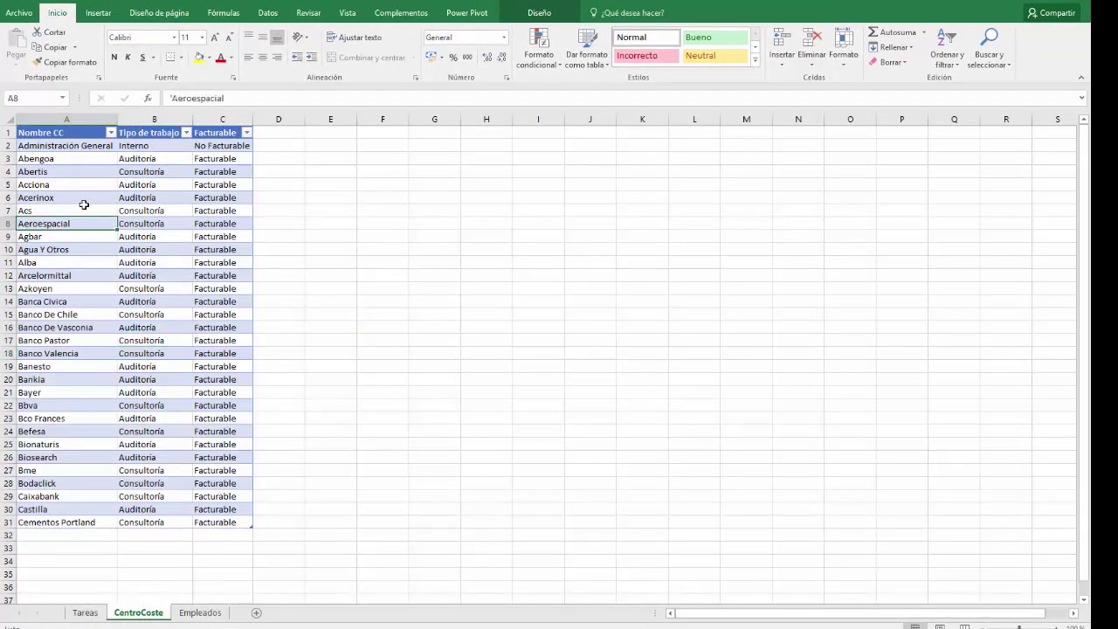
{"action": "left_click", "coordinate": [78, 191]}
{"action": "left_click", "coordinate": [64, 168]}
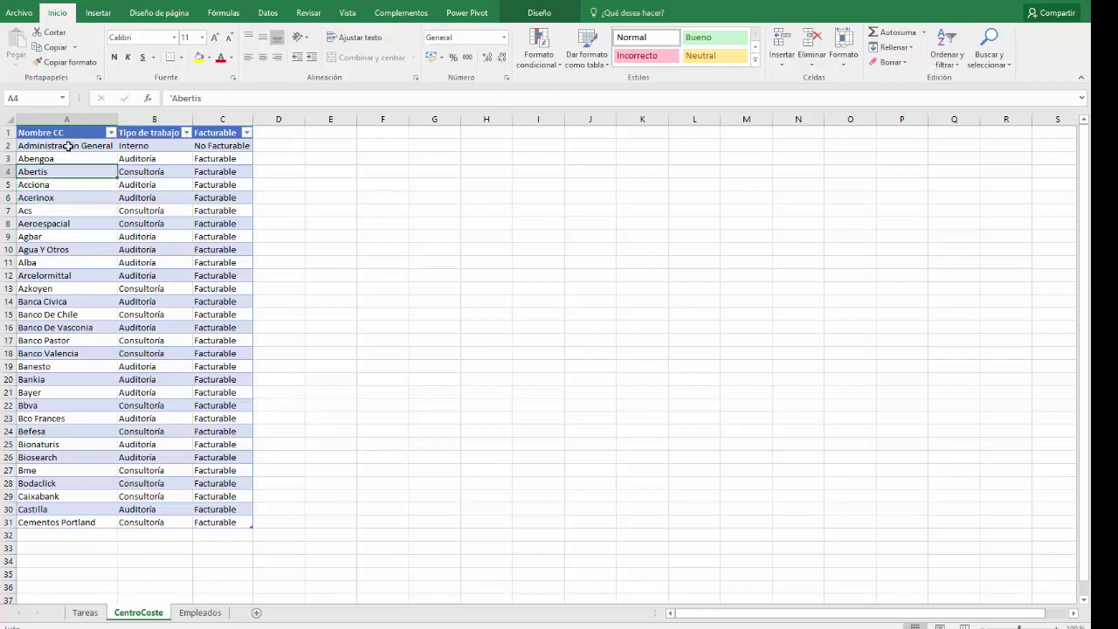
{"action": "left_click", "coordinate": [68, 147]}
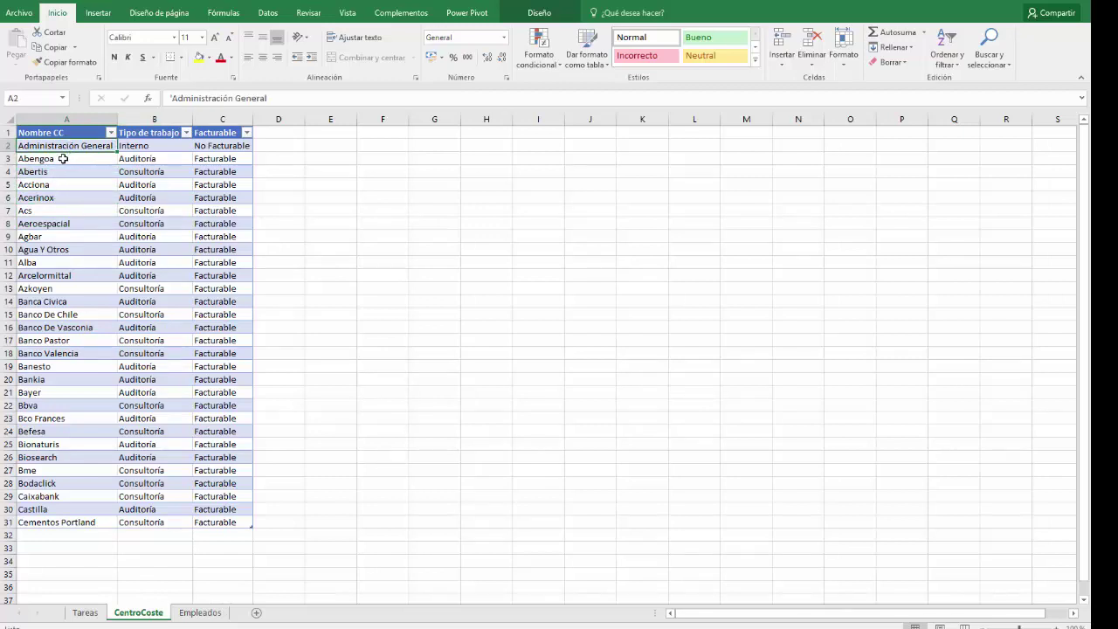
{"action": "left_click", "coordinate": [140, 144]}
{"action": "left_click", "coordinate": [160, 159]}
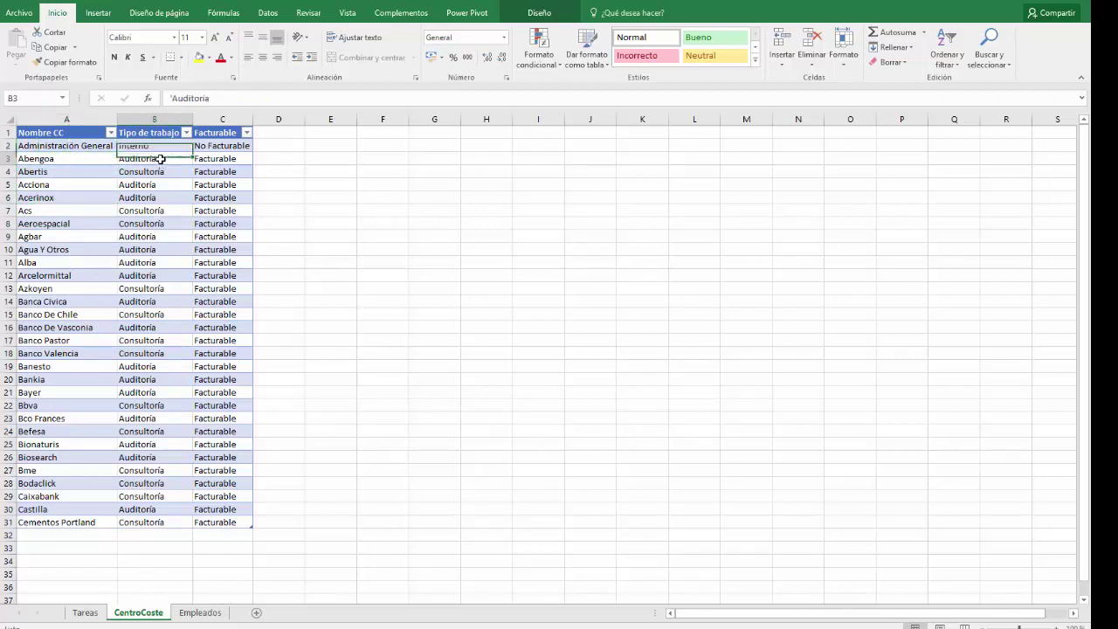
{"action": "left_click", "coordinate": [154, 172]}
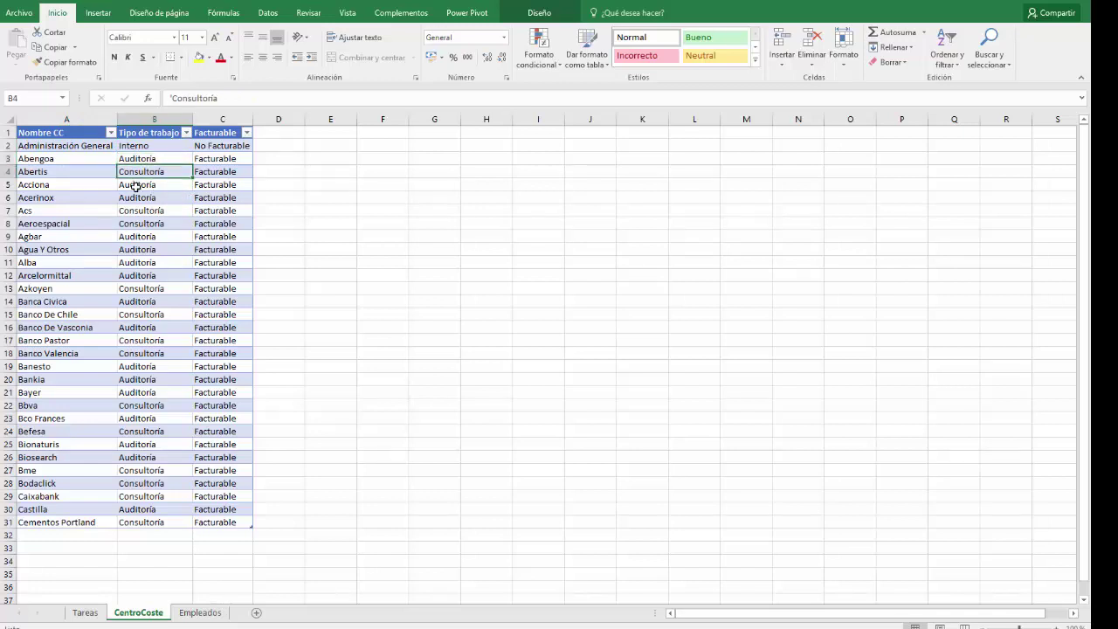
{"action": "left_click", "coordinate": [131, 184]}
{"action": "left_click", "coordinate": [90, 199]}
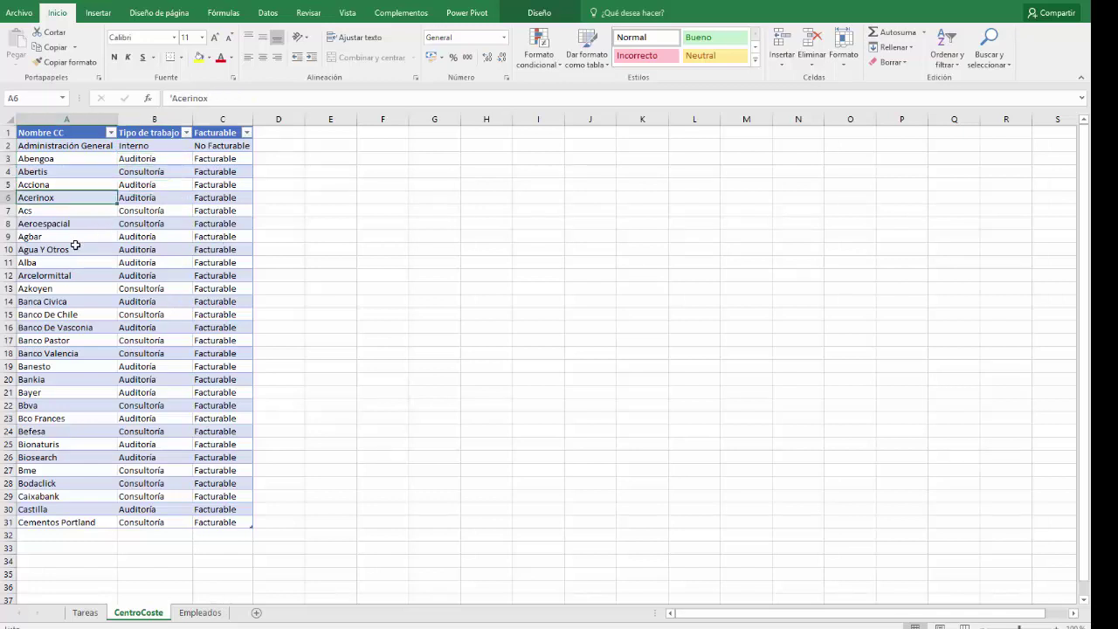
{"action": "left_click", "coordinate": [39, 211]}
{"action": "left_click", "coordinate": [67, 224]}
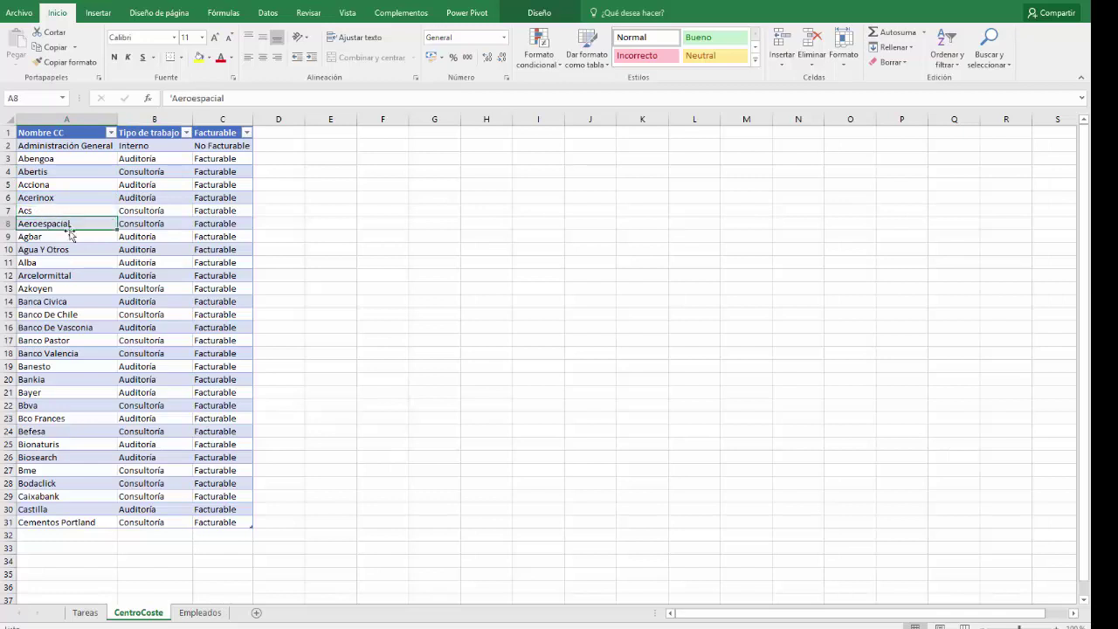
{"action": "left_click", "coordinate": [58, 236]}
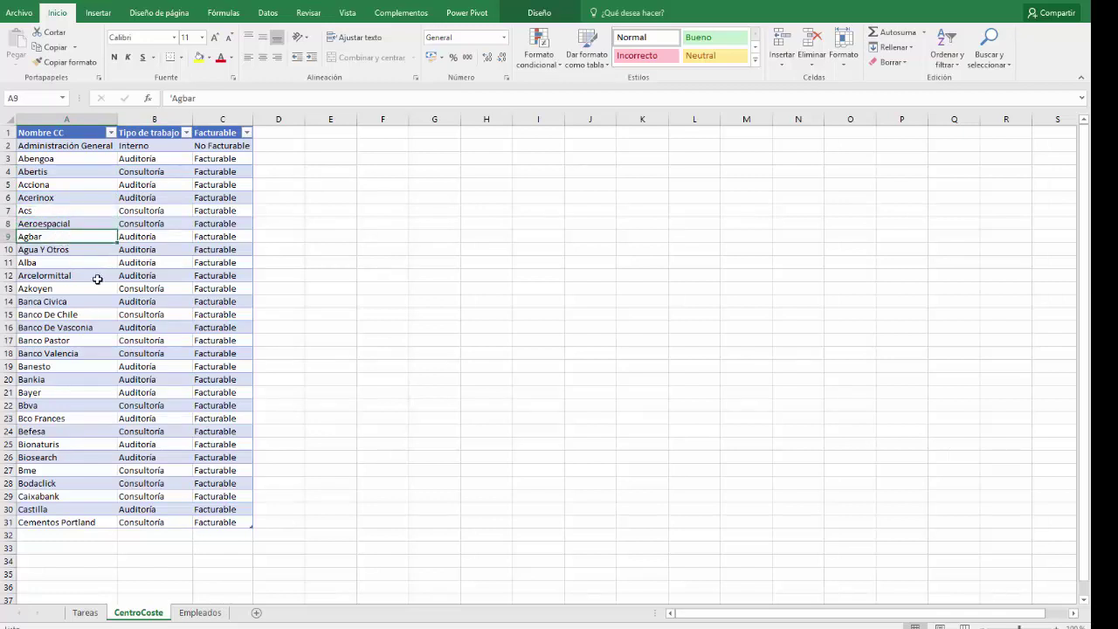
{"action": "left_click", "coordinate": [51, 251]}
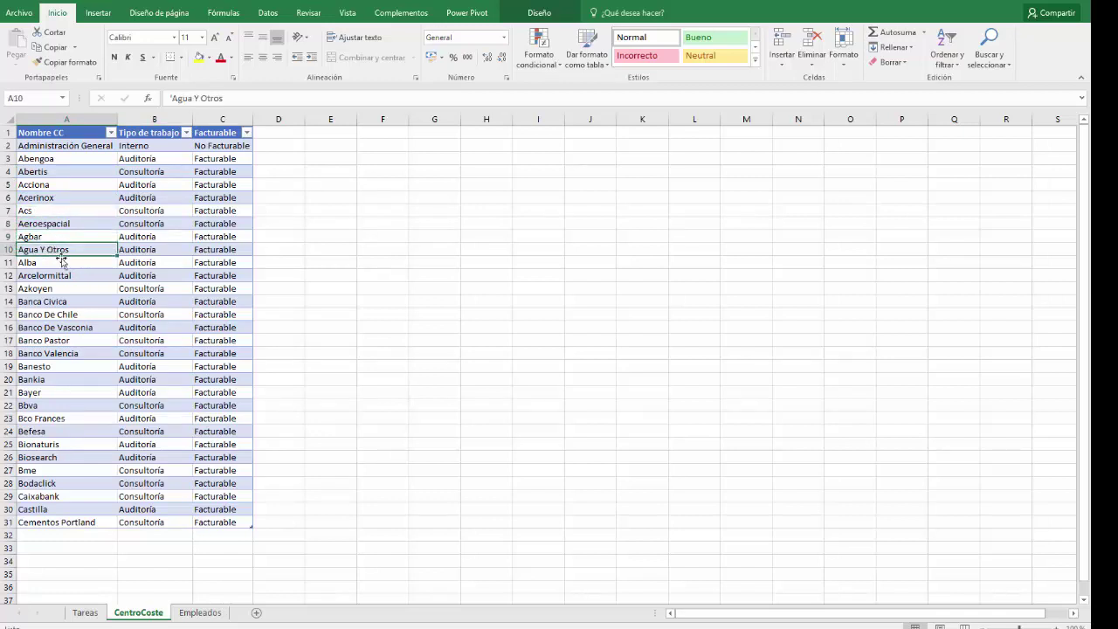
{"action": "left_click", "coordinate": [225, 146]}
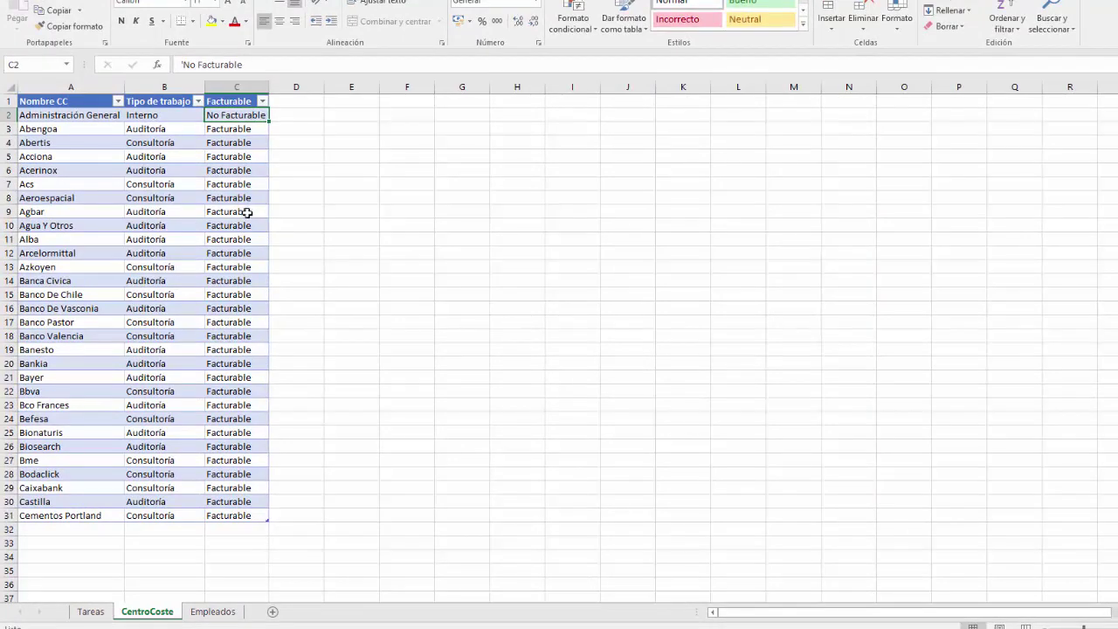
{"action": "left_click", "coordinate": [216, 154]}
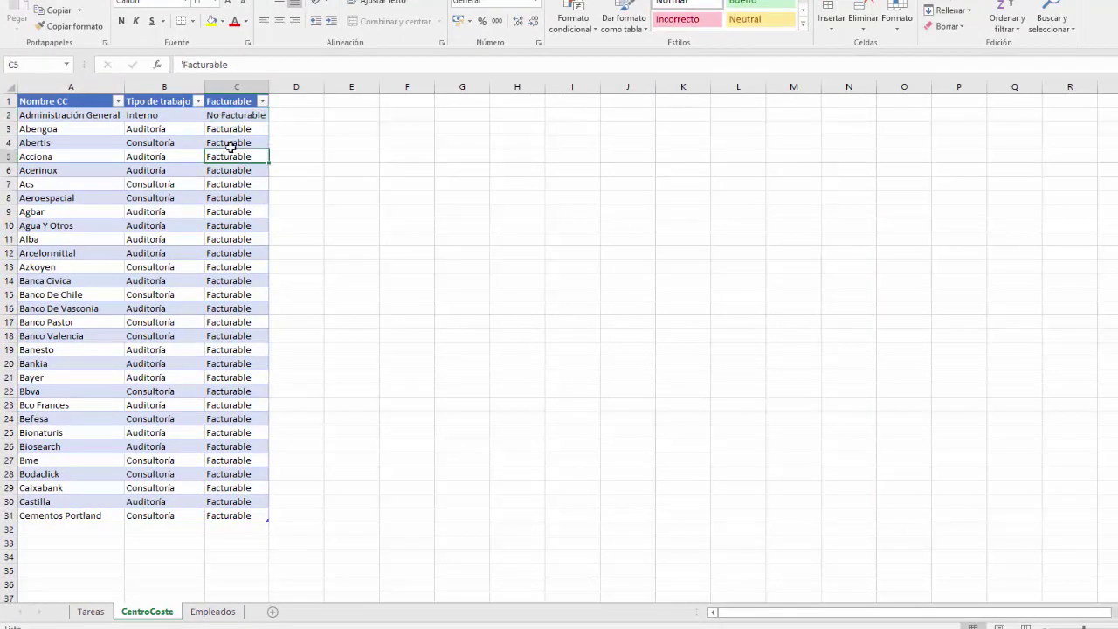
{"action": "left_click", "coordinate": [242, 241]}
- Review the Empleados sheet, checking the employees and the workbook names in the Fichero column
{"action": "left_click", "coordinate": [231, 615]}
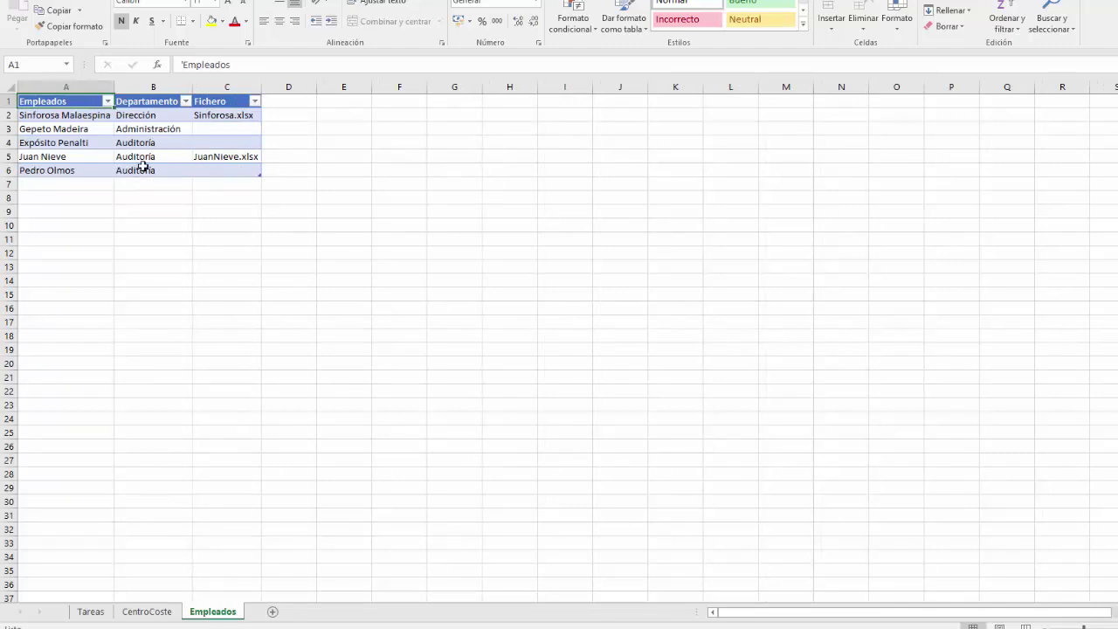
{"action": "left_click", "coordinate": [75, 115]}
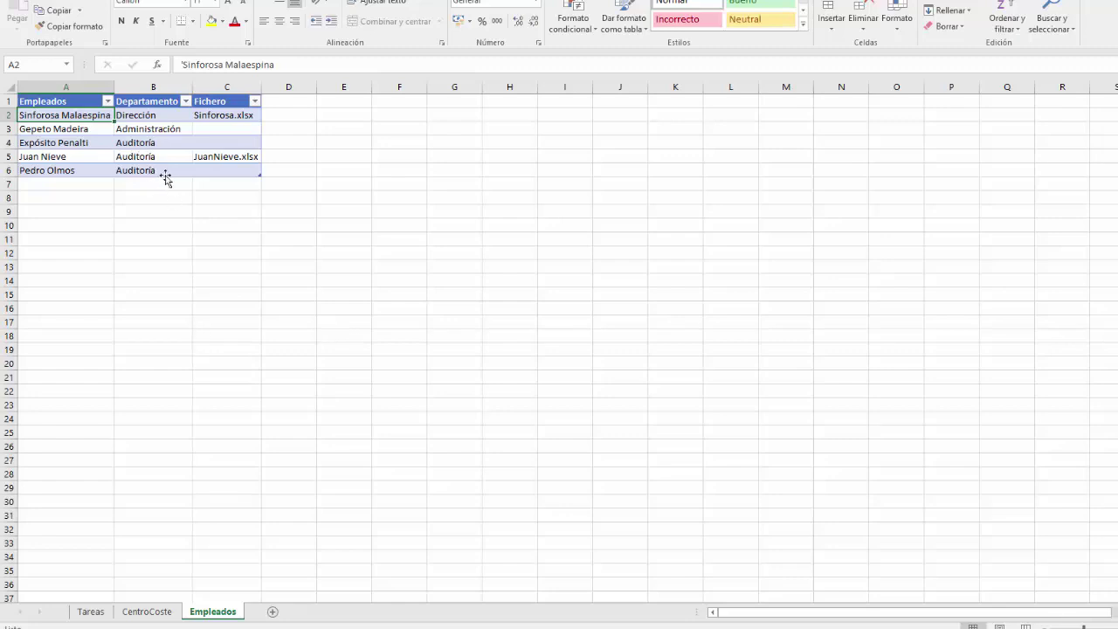
{"action": "left_click", "coordinate": [215, 115]}
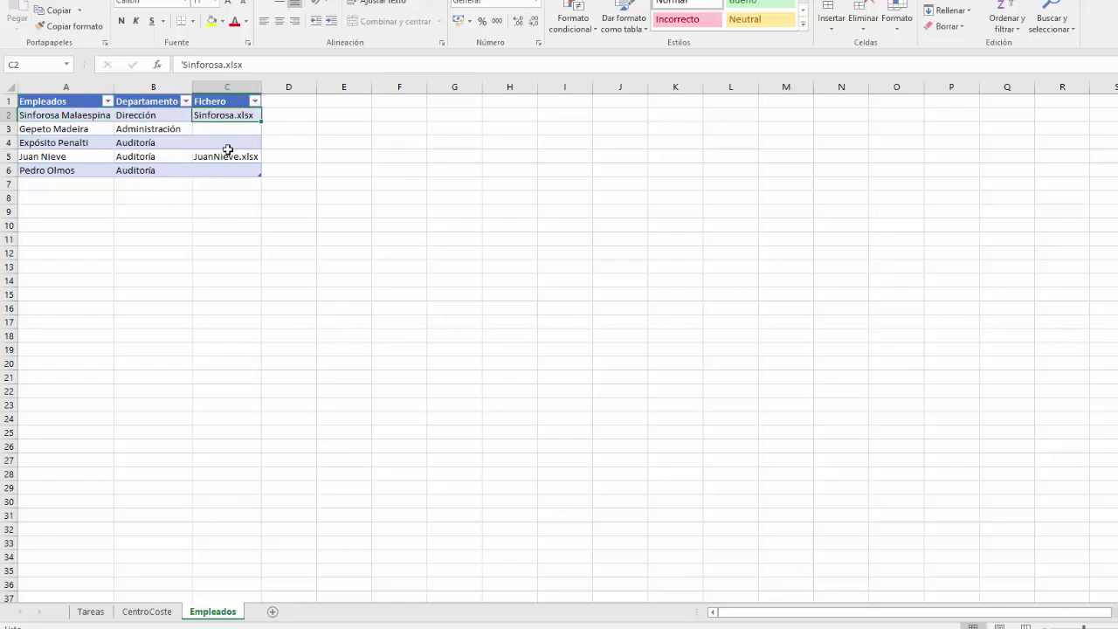
{"action": "left_click", "coordinate": [239, 158]}
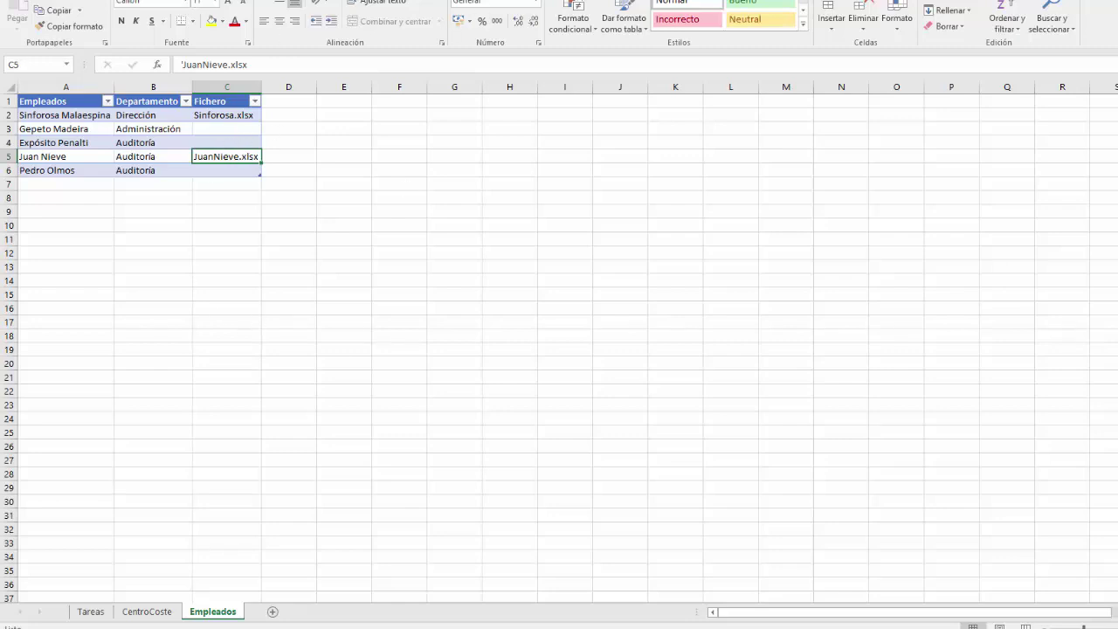
- Switch to File Explorer and open the first employee's time-sheet workbook from the Partes de tiempo folder
{"action": "key", "text": "alt+Tab"}
{"action": "left_click", "coordinate": [312, 50]}
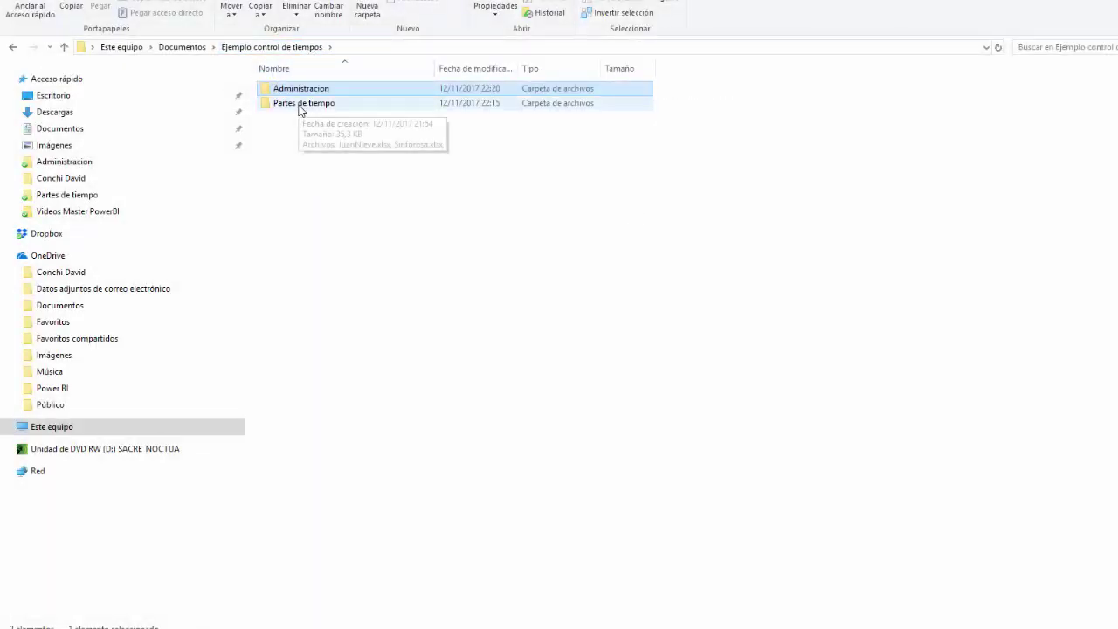
{"action": "double_click", "coordinate": [300, 106]}
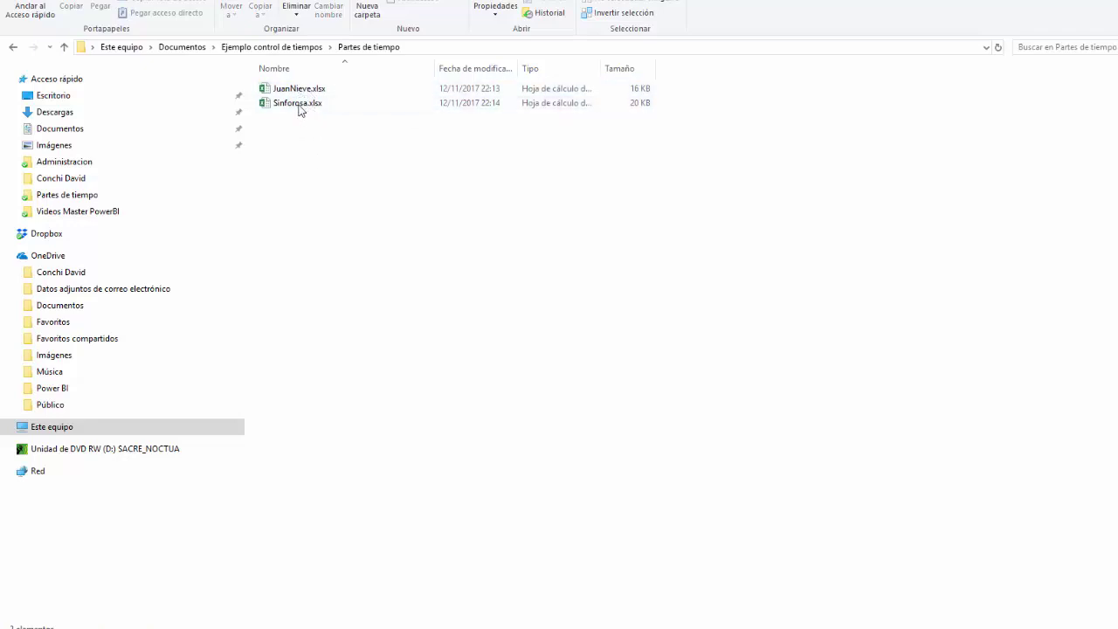
{"action": "left_click", "coordinate": [296, 91]}
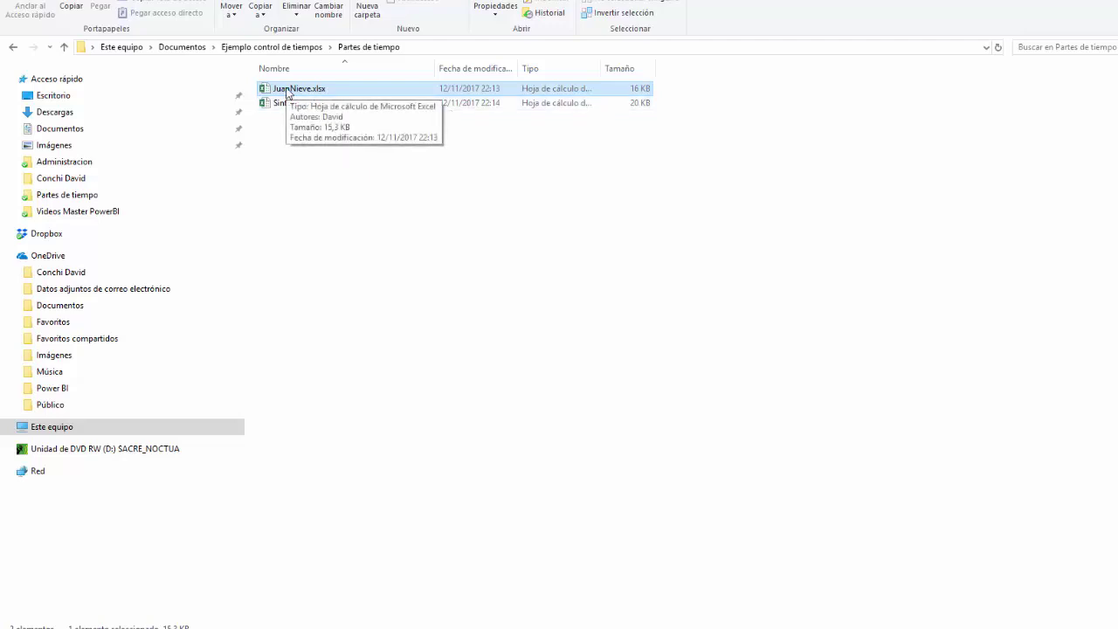
{"action": "double_click", "coordinate": [287, 91]}
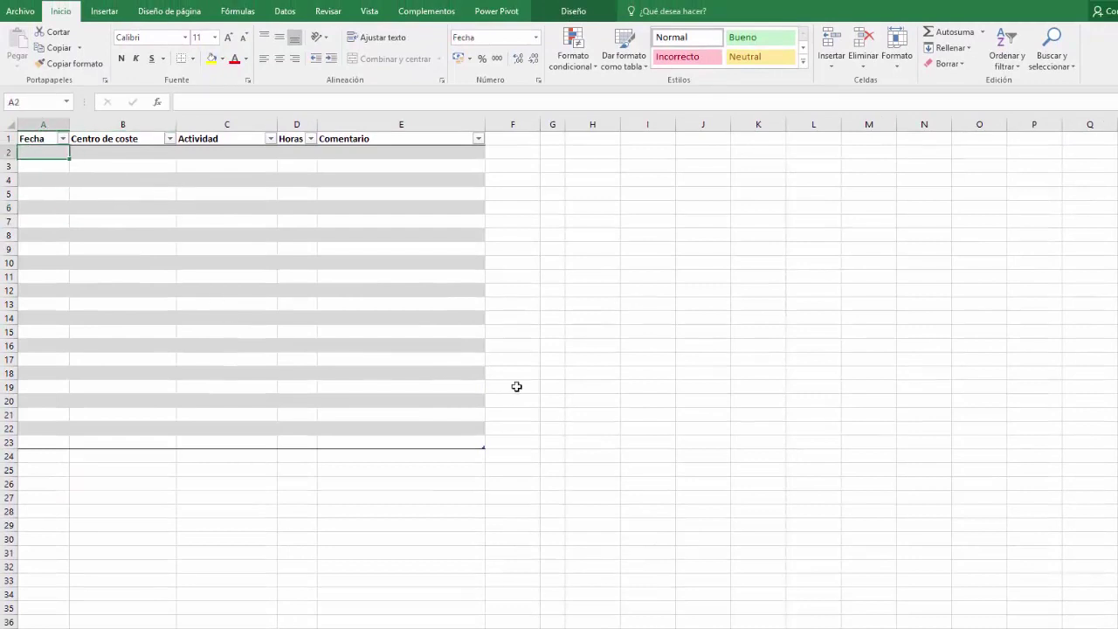
- Review the time-sheet table's column headers: Fecha, Centro de coste, Actividad, Horas and Comentario
{"action": "left_click", "coordinate": [40, 138]}
{"action": "left_click", "coordinate": [102, 143]}
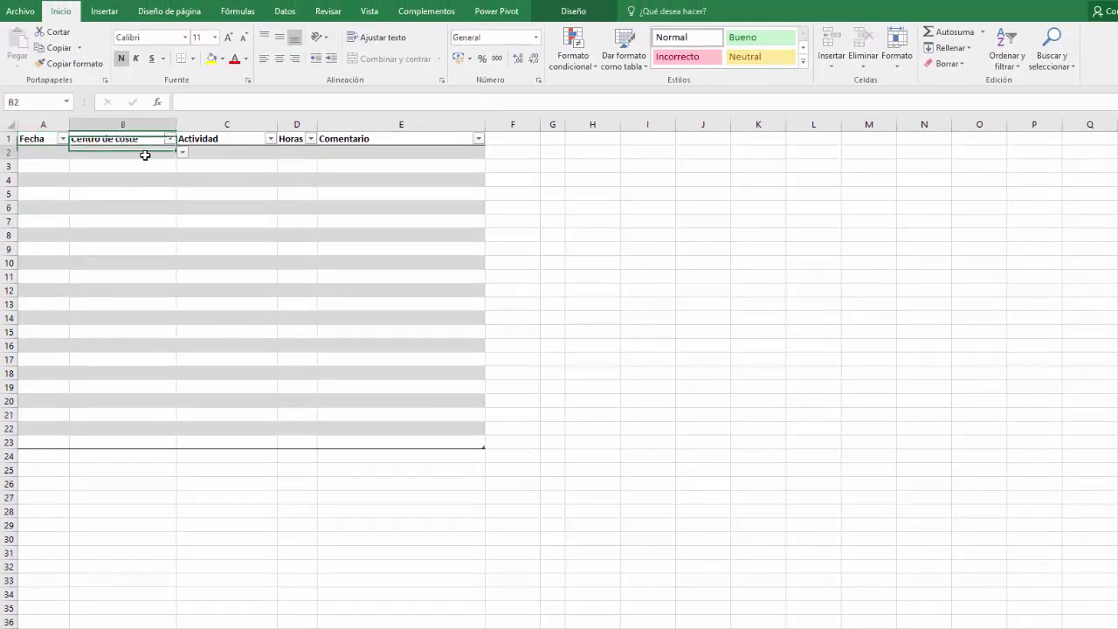
{"action": "left_click", "coordinate": [200, 142]}
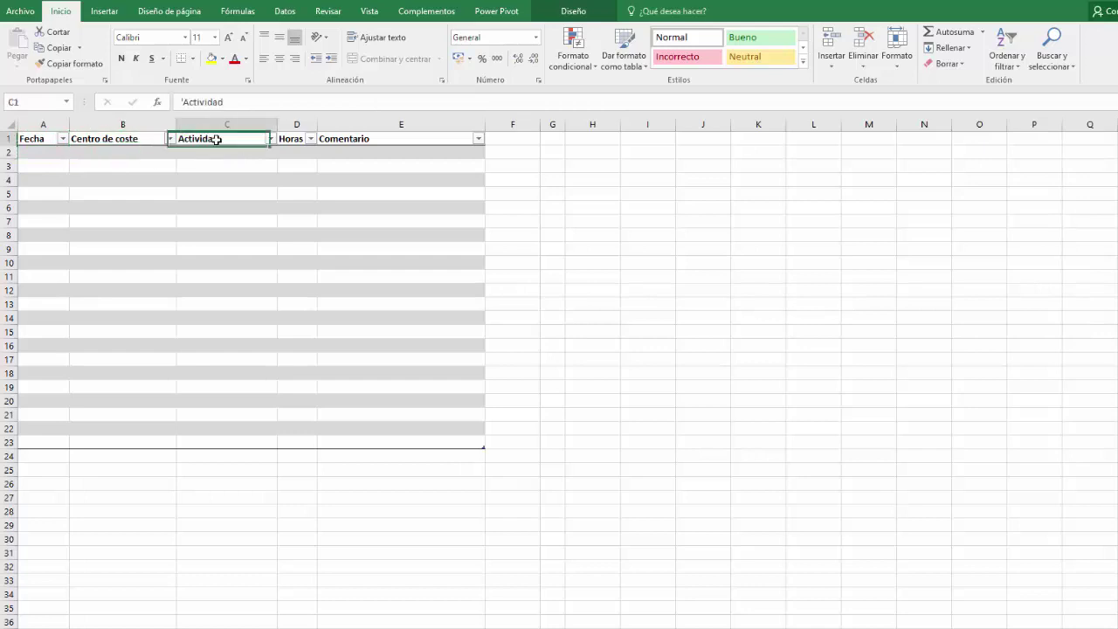
{"action": "left_click", "coordinate": [288, 139]}
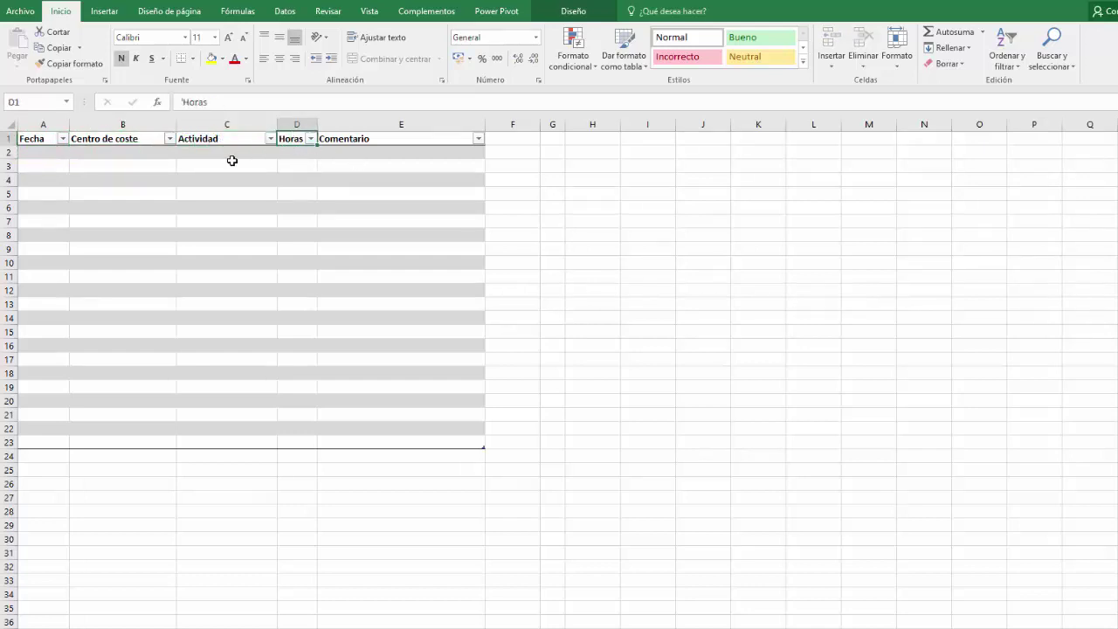
{"action": "left_click", "coordinate": [366, 140]}
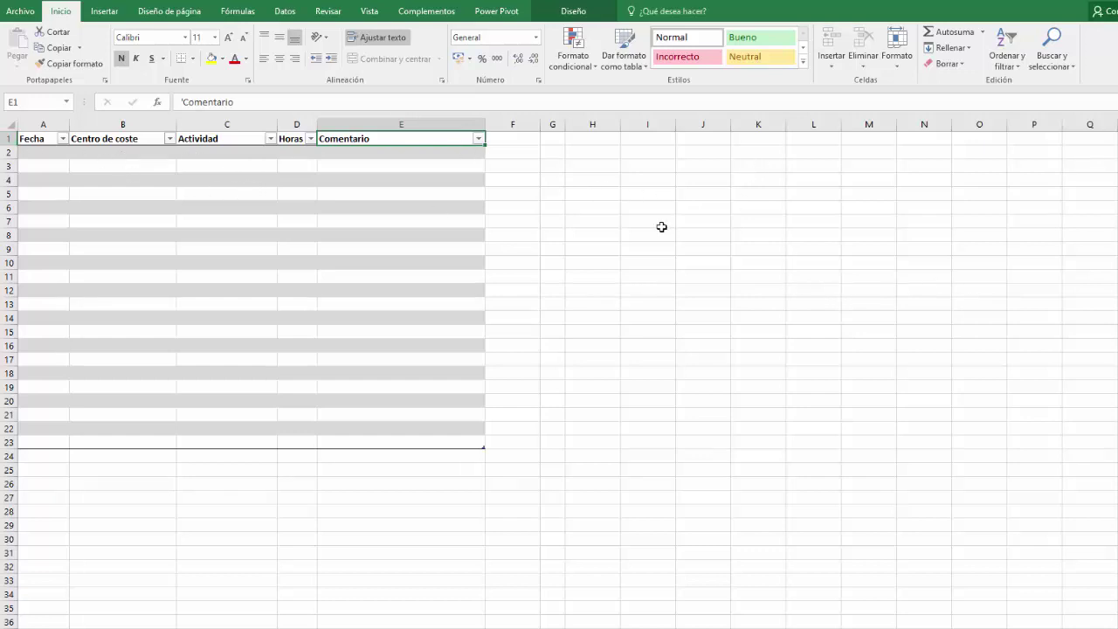
- With cell G1 selected, start a new query from the workbook TablasAuxiliares.xlsx in Documentos > Ejemplo control de tiempos > Administracion
{"action": "left_click", "coordinate": [555, 141]}
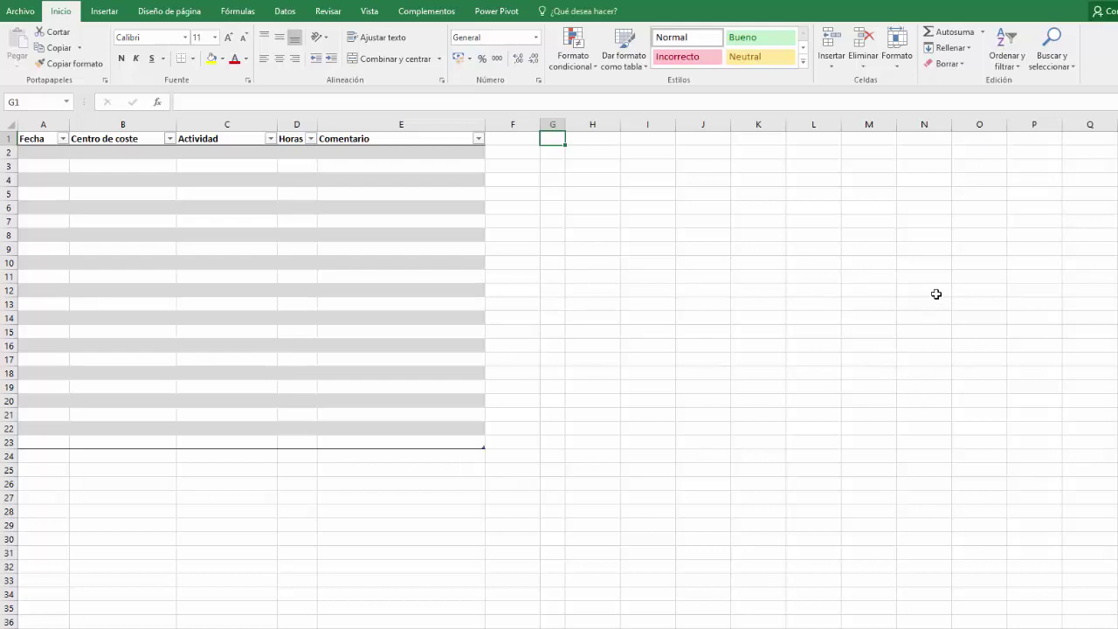
{"action": "left_click", "coordinate": [286, 12]}
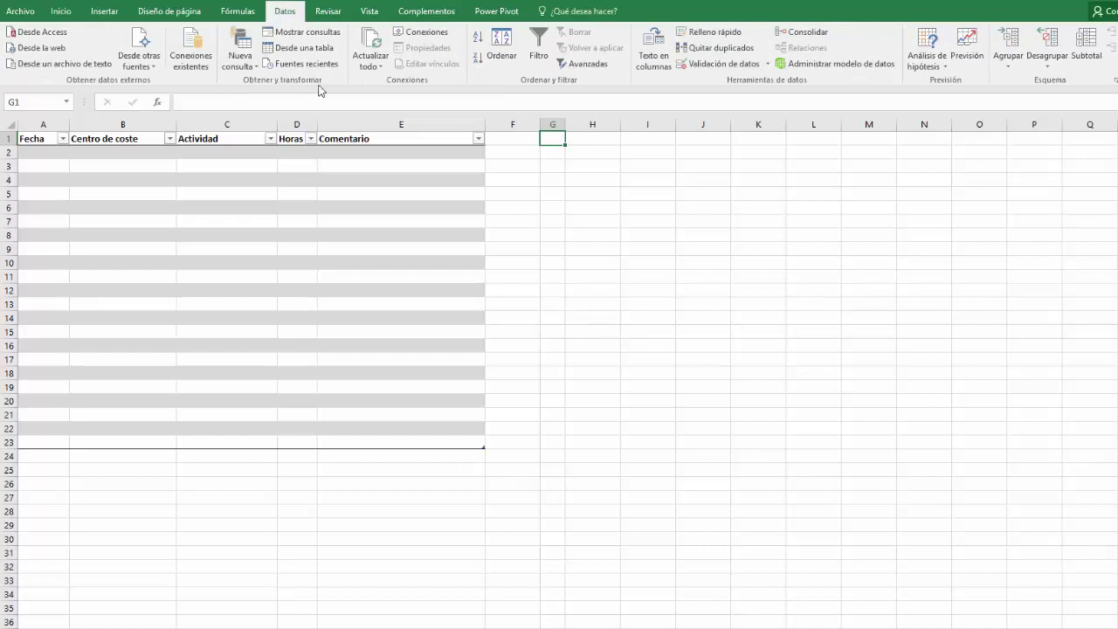
{"action": "left_click", "coordinate": [255, 73]}
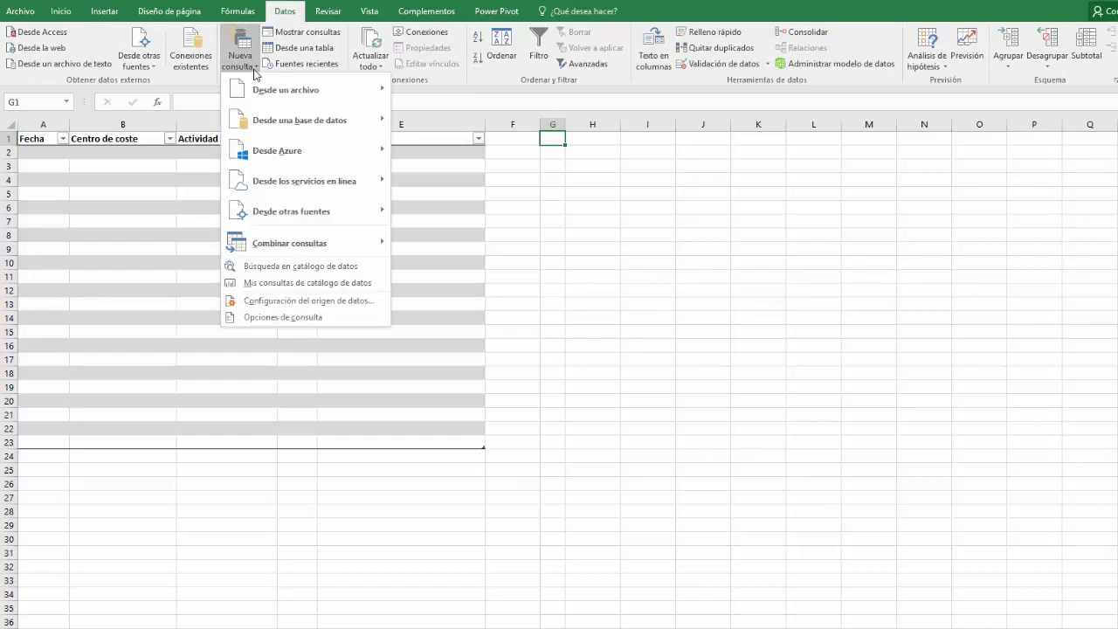
{"action": "mouse_move", "coordinate": [294, 92]}
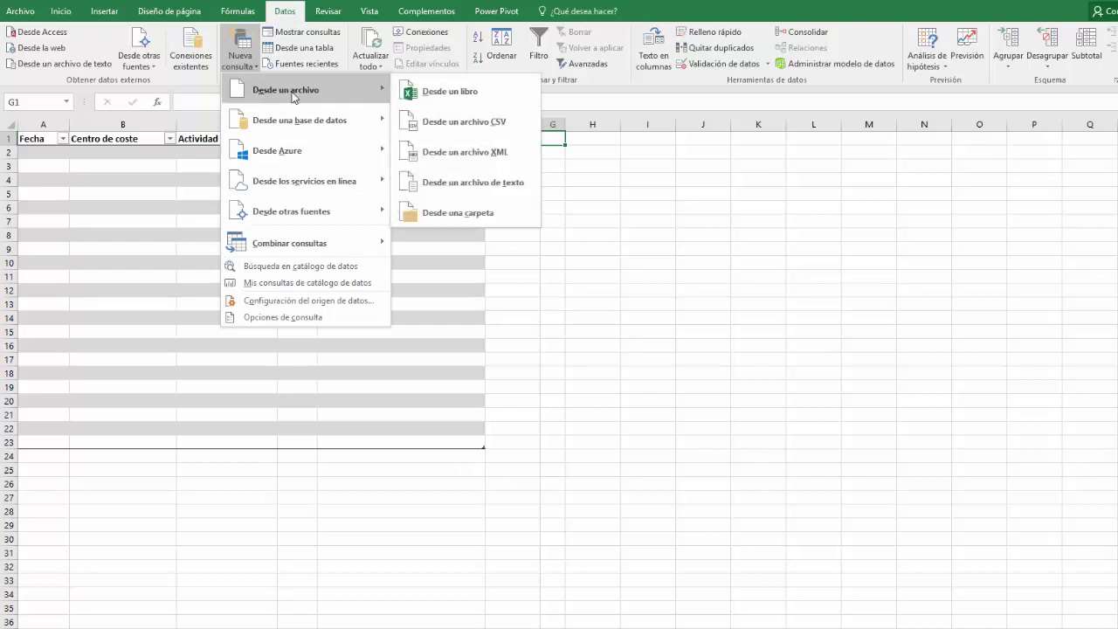
{"action": "left_click", "coordinate": [434, 92]}
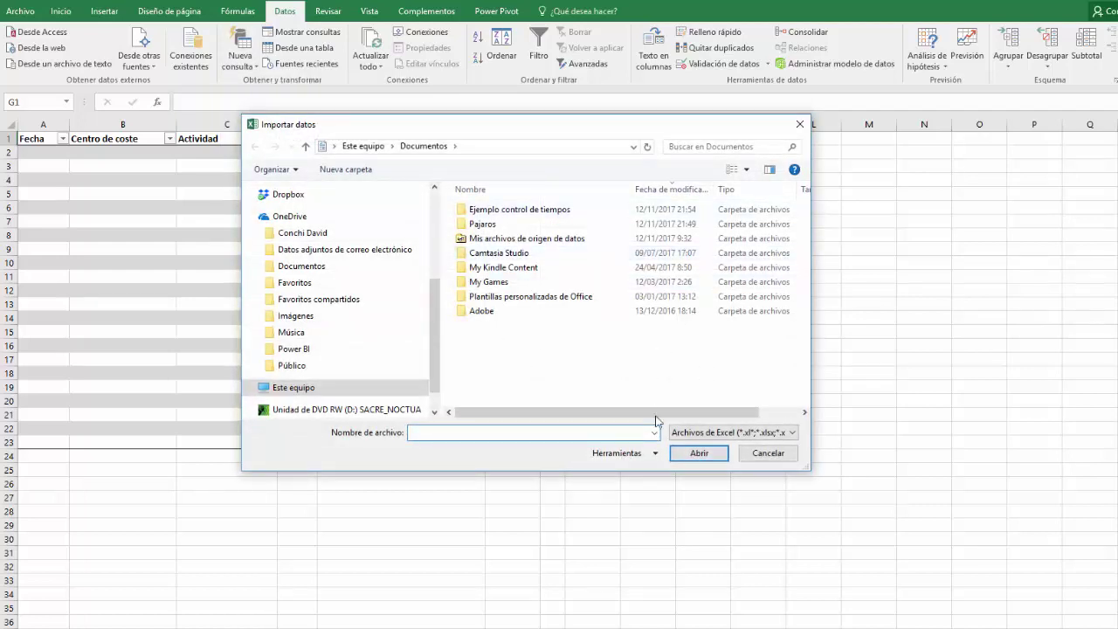
{"action": "scroll", "coordinate": [436, 308], "scroll_direction": "up", "scroll_amount": 4}
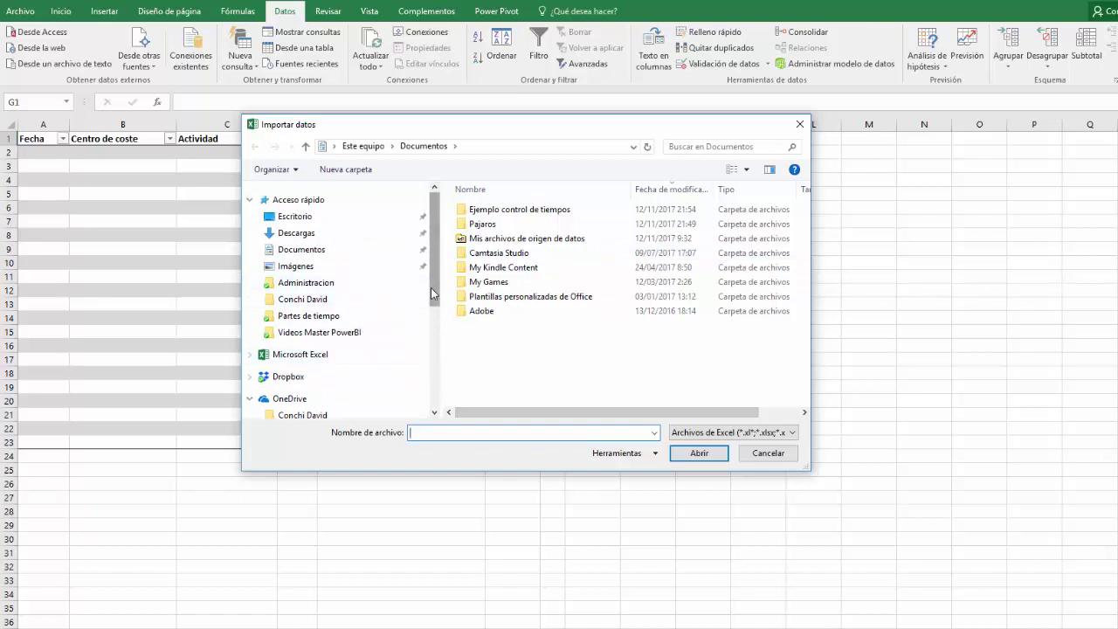
{"action": "left_click", "coordinate": [293, 250]}
{"action": "double_click", "coordinate": [506, 211]}
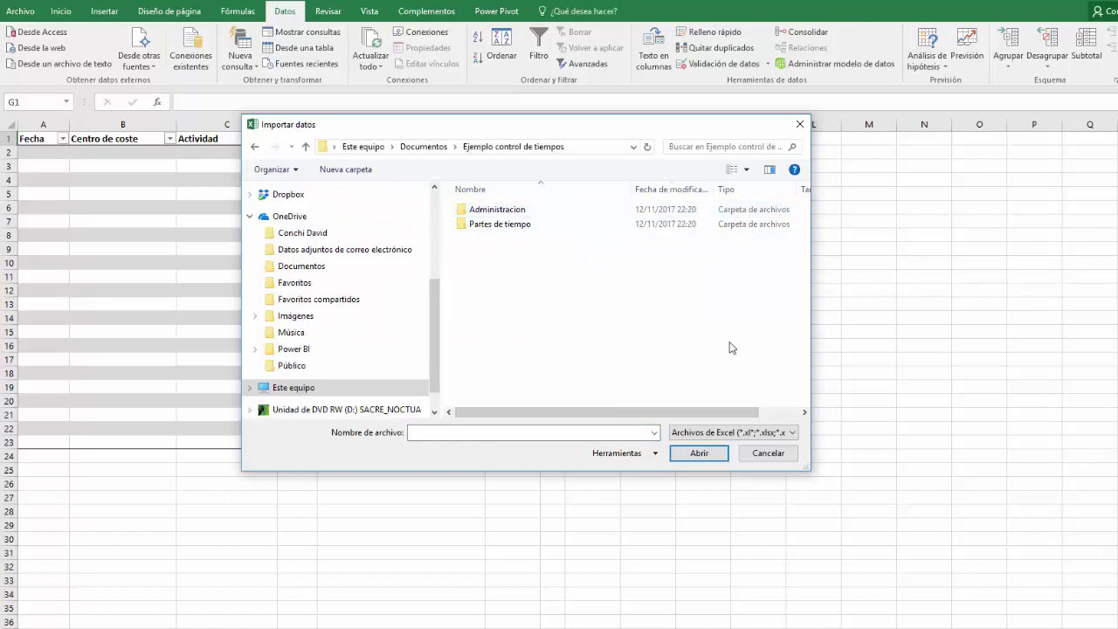
{"action": "double_click", "coordinate": [491, 212]}
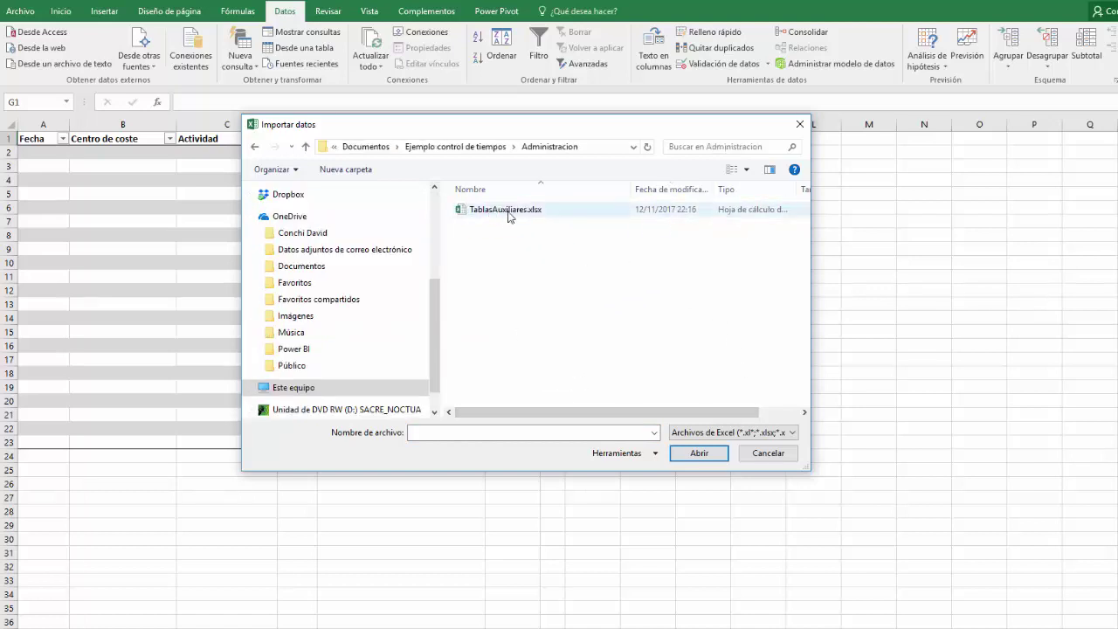
{"action": "double_click", "coordinate": [507, 213]}
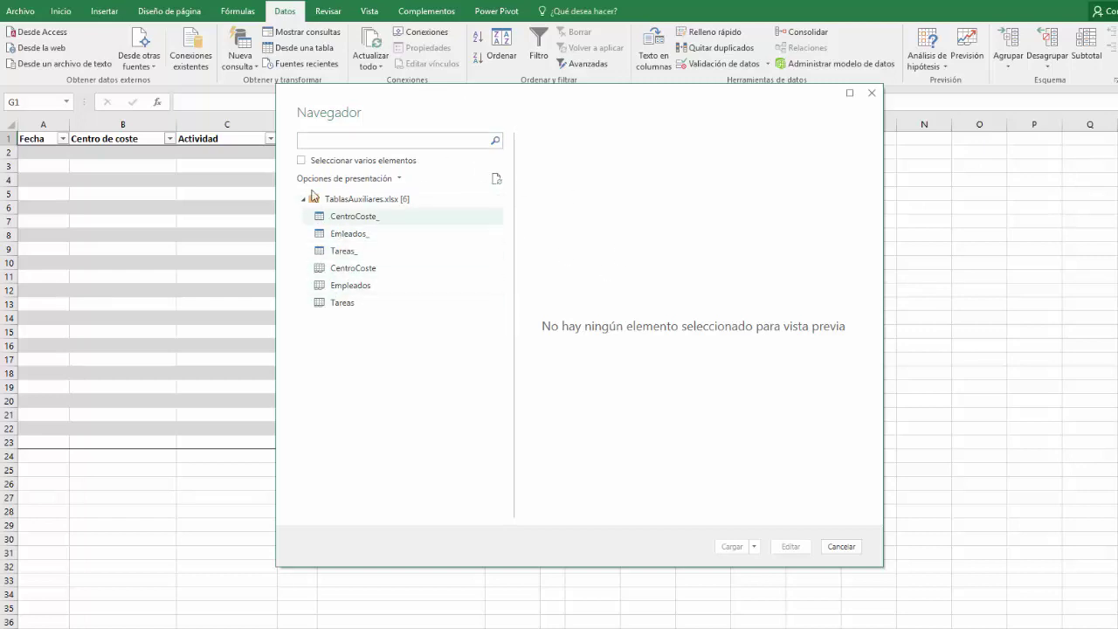
- Load the CentroCoste_ table from the workbook as a table in the existing sheet at $G$1
{"action": "left_click", "coordinate": [332, 223]}
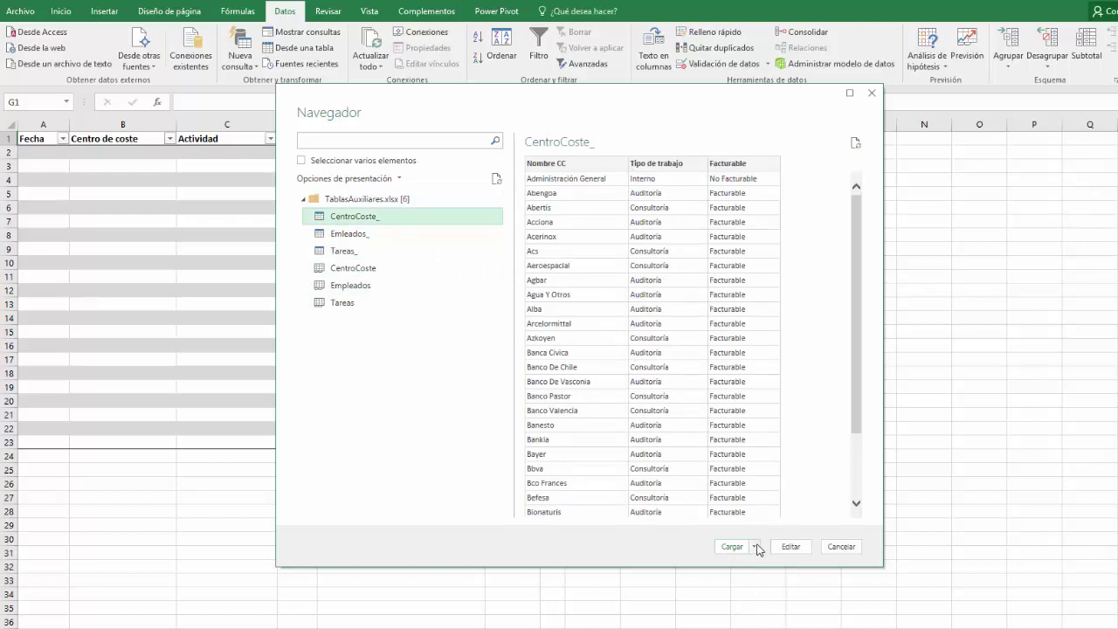
{"action": "left_click", "coordinate": [756, 547]}
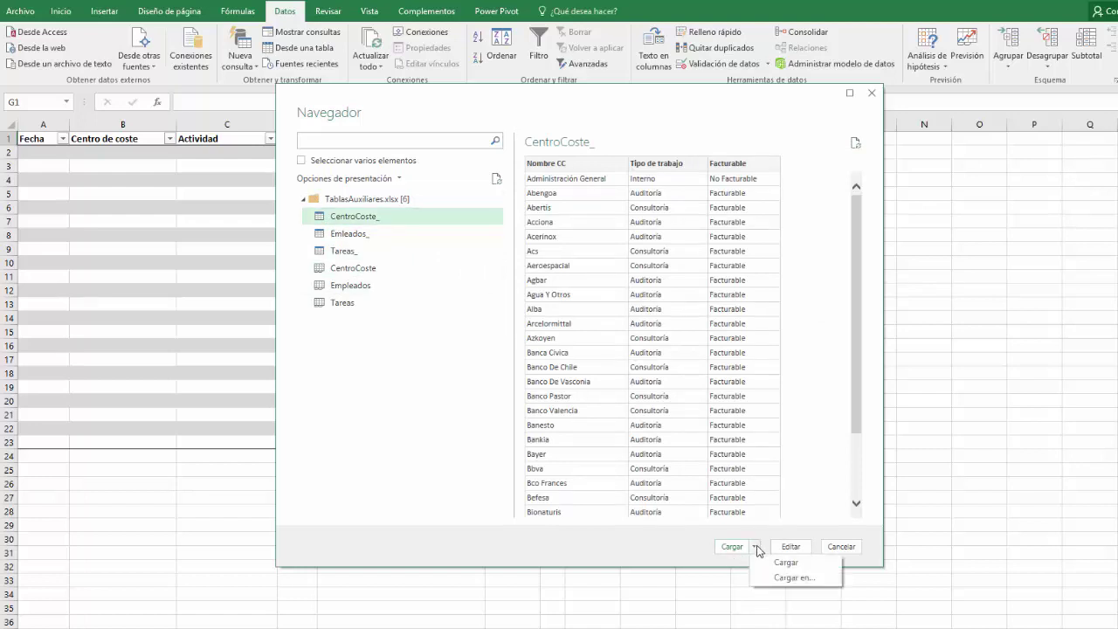
{"action": "left_click", "coordinate": [794, 578]}
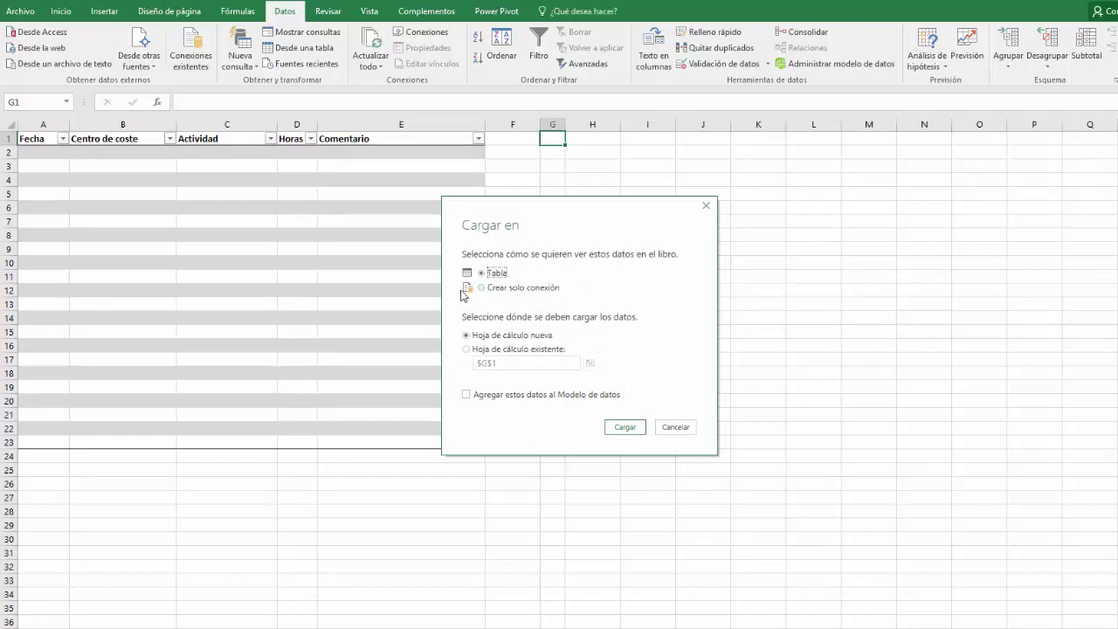
{"action": "left_click", "coordinate": [468, 349]}
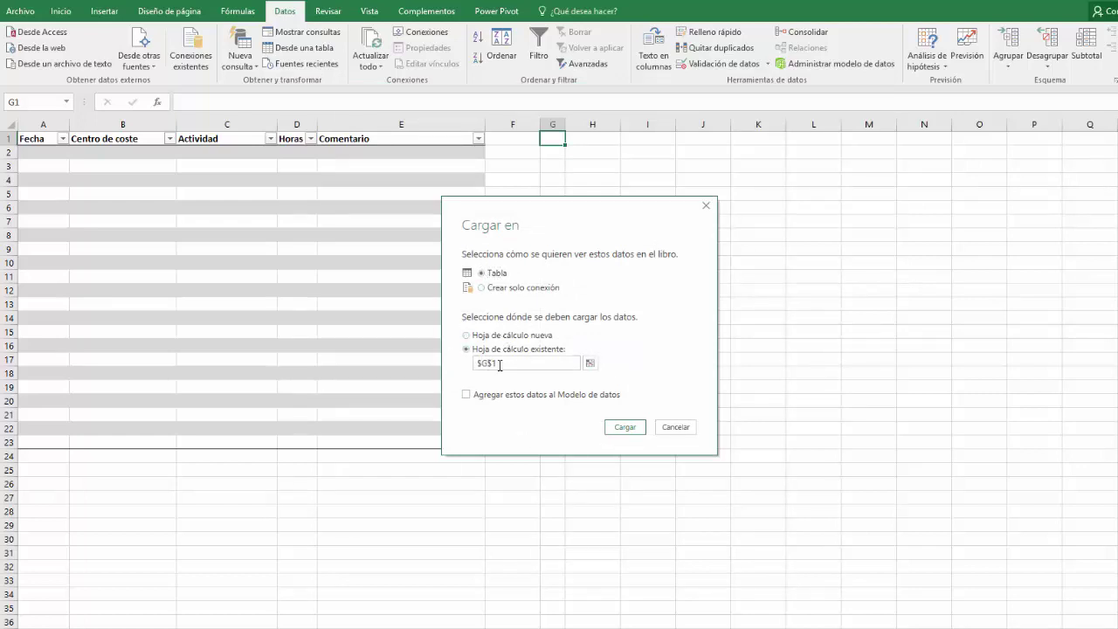
{"action": "left_click", "coordinate": [591, 366]}
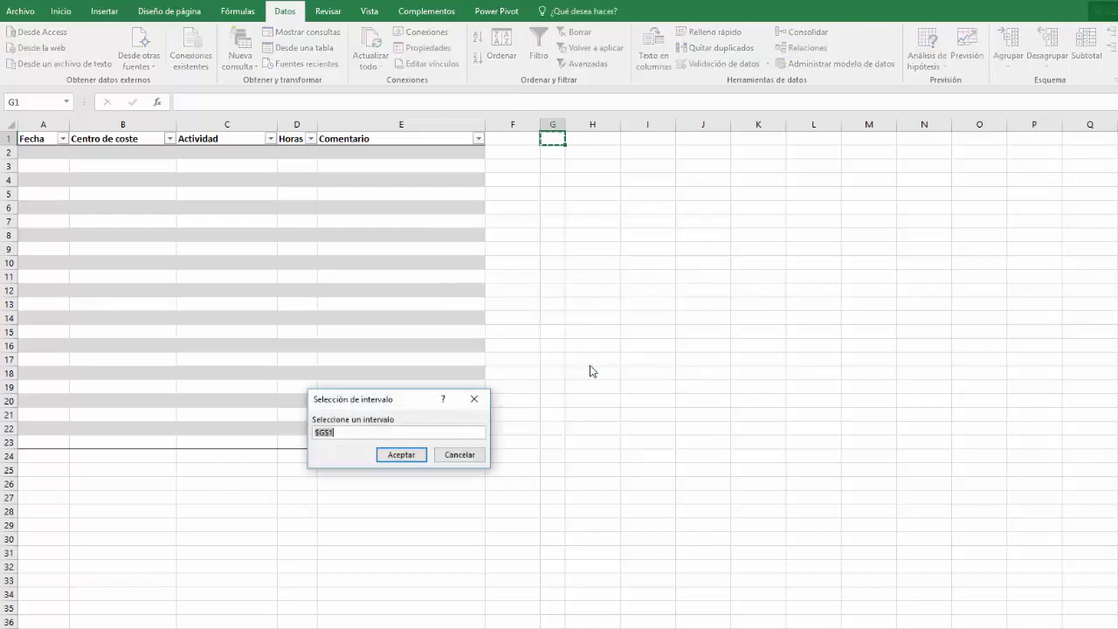
{"action": "left_click", "coordinate": [550, 144]}
{"action": "left_click", "coordinate": [402, 455]}
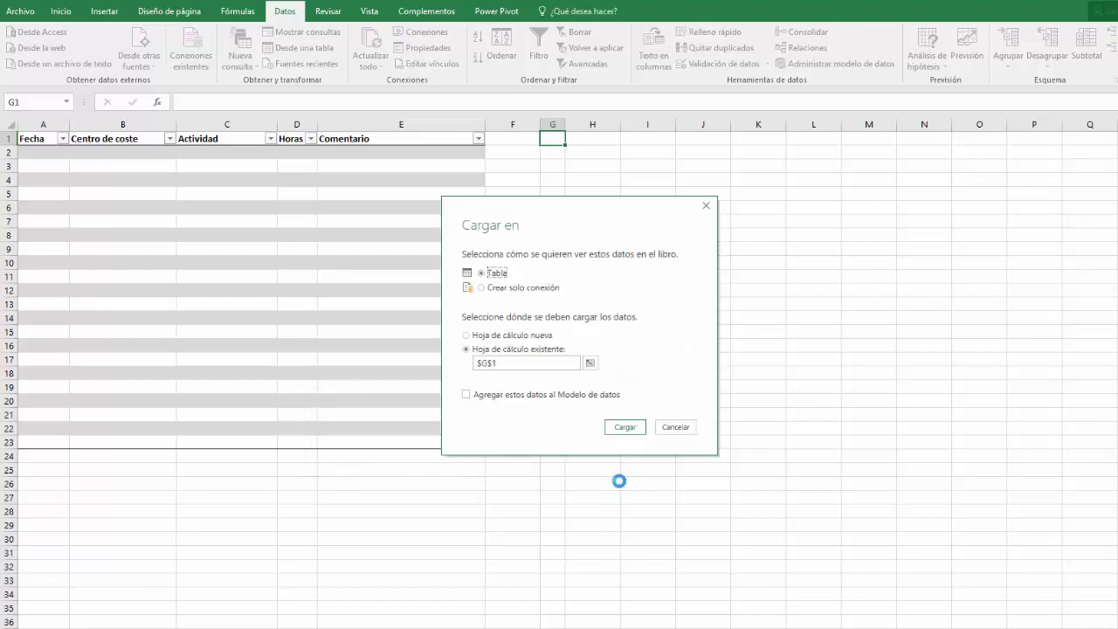
{"action": "left_click", "coordinate": [625, 427]}
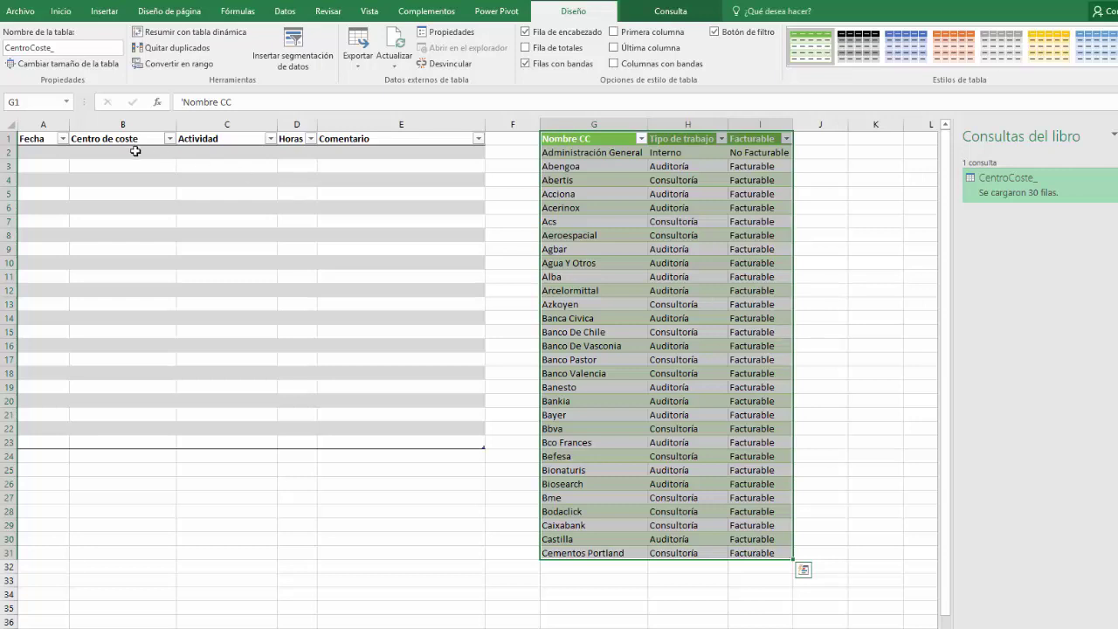
- Apply data validation to the Centro de coste cells B2:B23, allowing a Lista with the source =$G:$G
{"action": "left_click", "coordinate": [136, 151]}
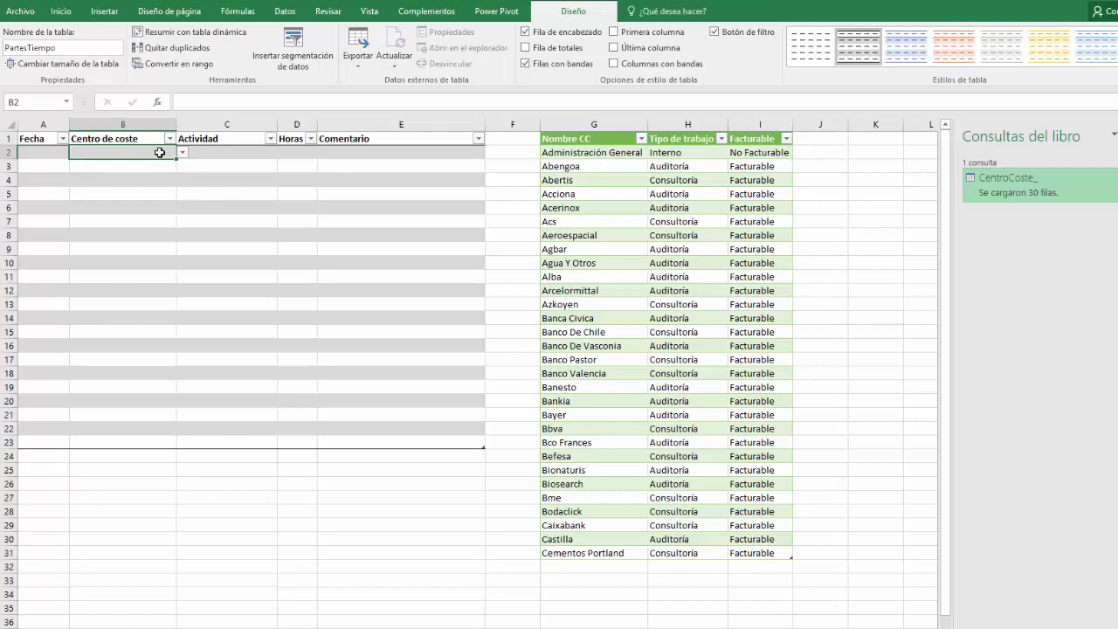
{"action": "left_click_drag", "start_coordinate": [157, 150], "coordinate": [150, 442]}
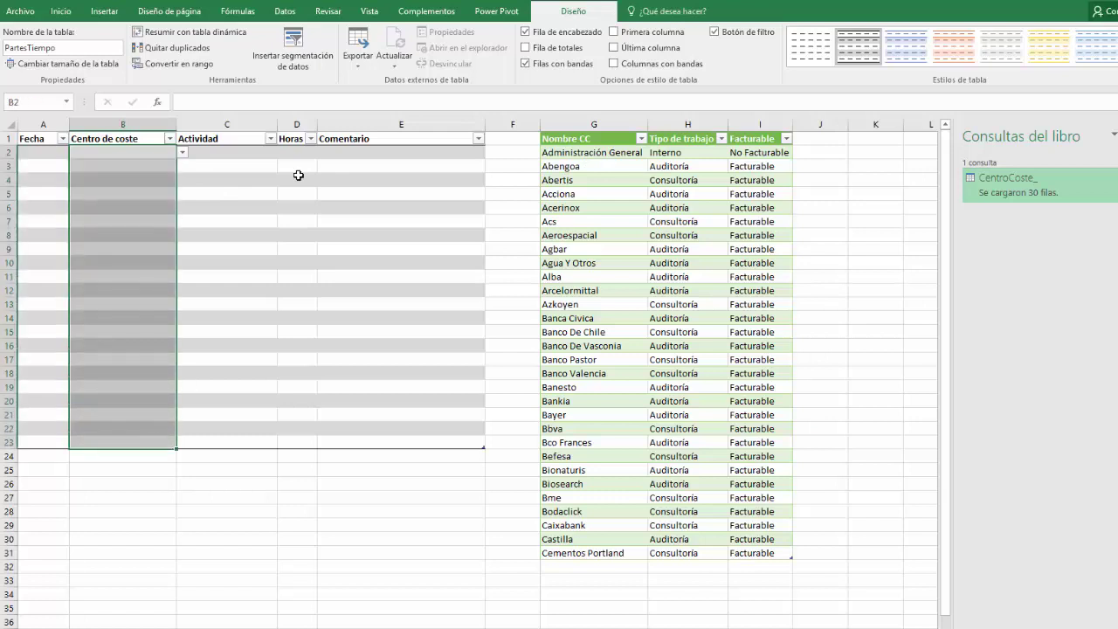
{"action": "left_click", "coordinate": [285, 12]}
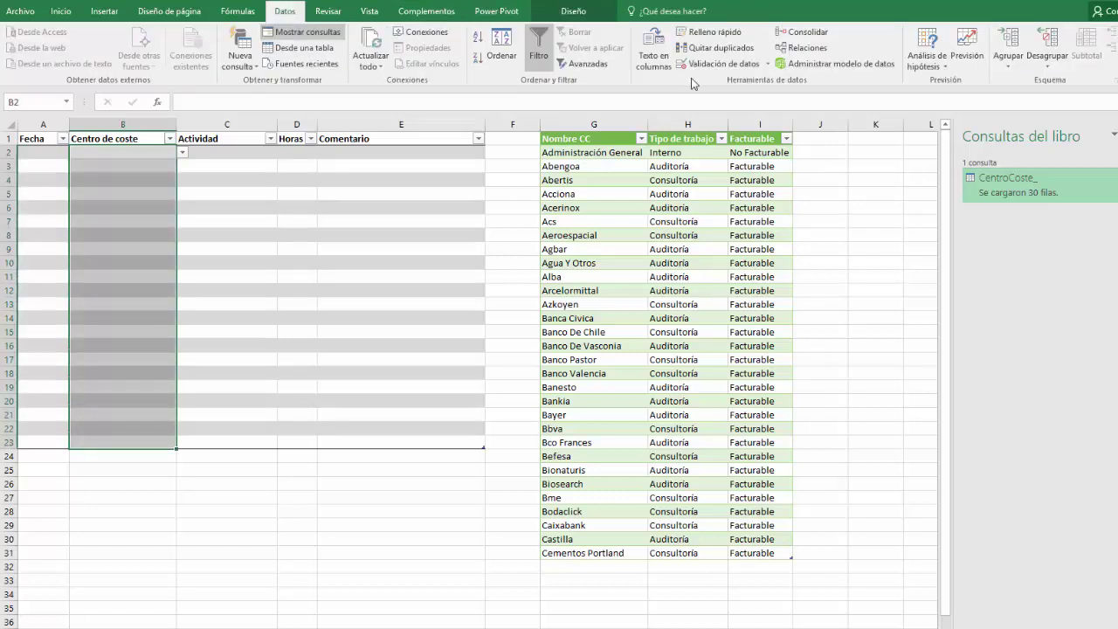
{"action": "left_click", "coordinate": [767, 66]}
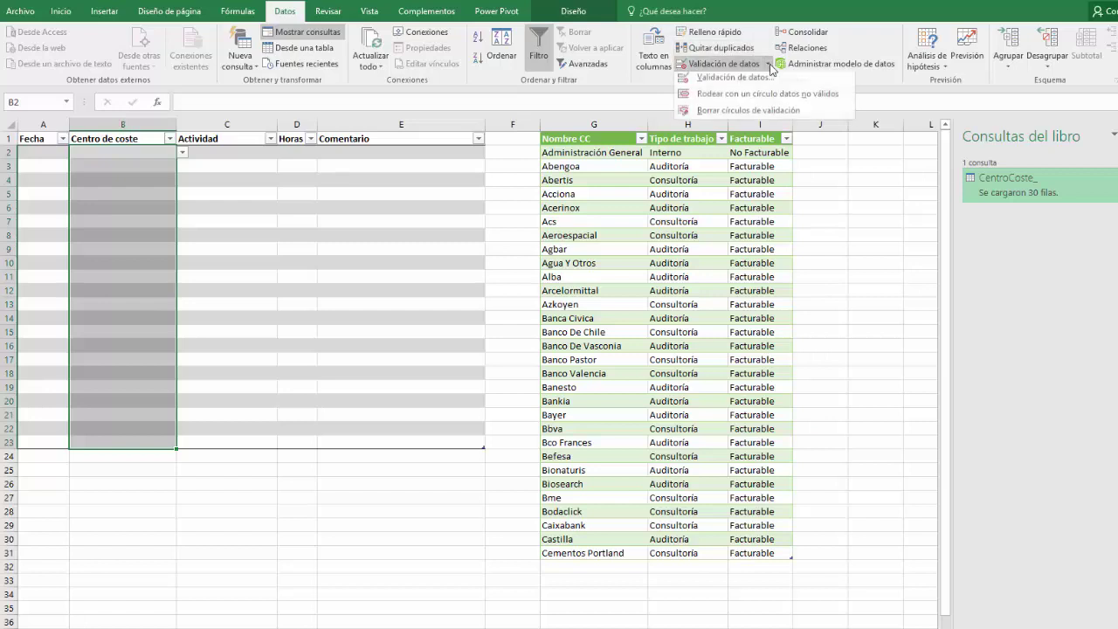
{"action": "left_click", "coordinate": [749, 81]}
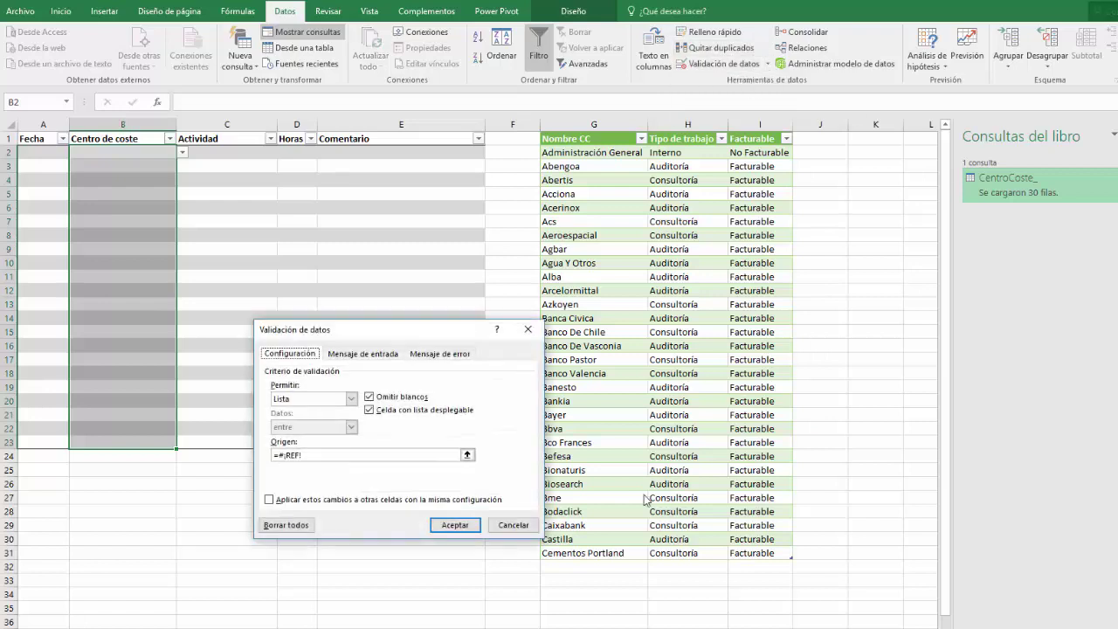
{"action": "left_click", "coordinate": [350, 399]}
{"action": "left_click", "coordinate": [332, 412]}
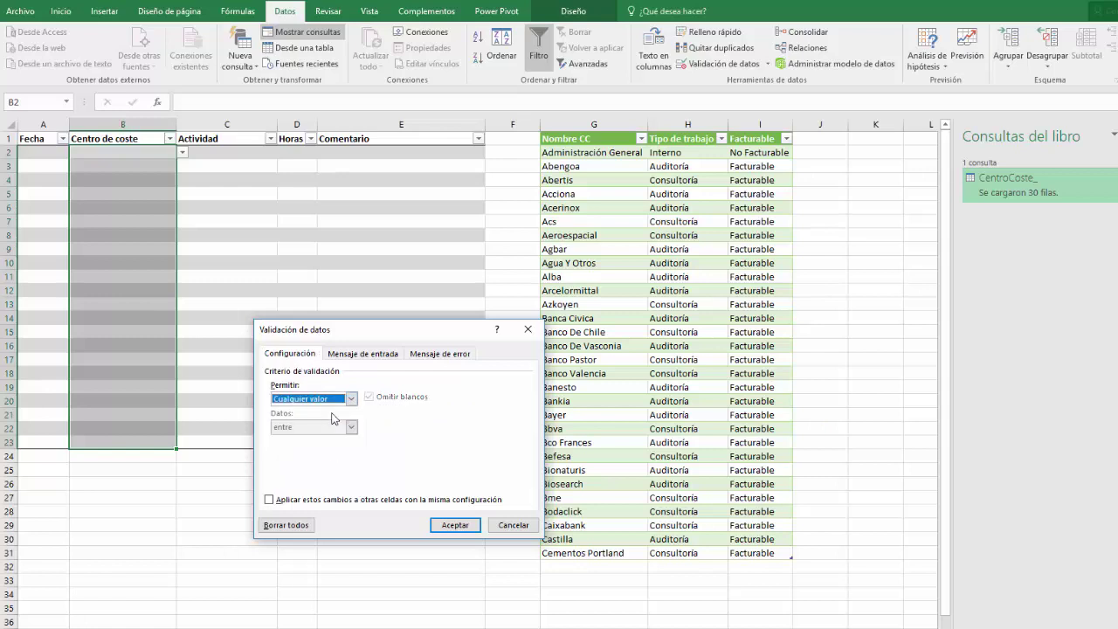
{"action": "left_click", "coordinate": [351, 398]}
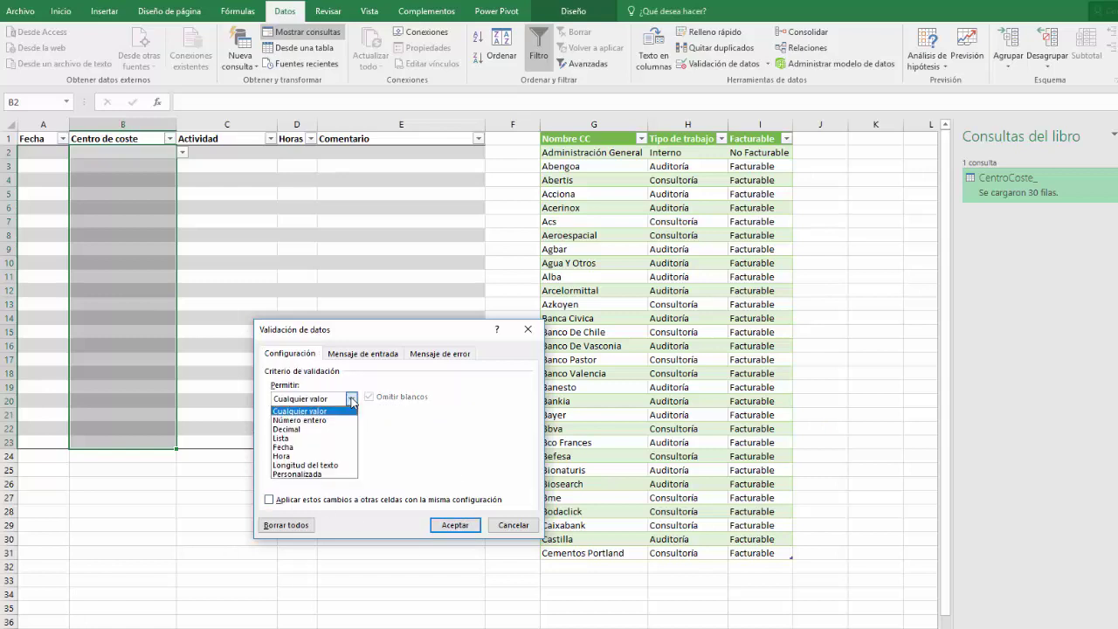
{"action": "left_click", "coordinate": [305, 440]}
{"action": "left_click_drag", "start_coordinate": [332, 453], "coordinate": [249, 458]}
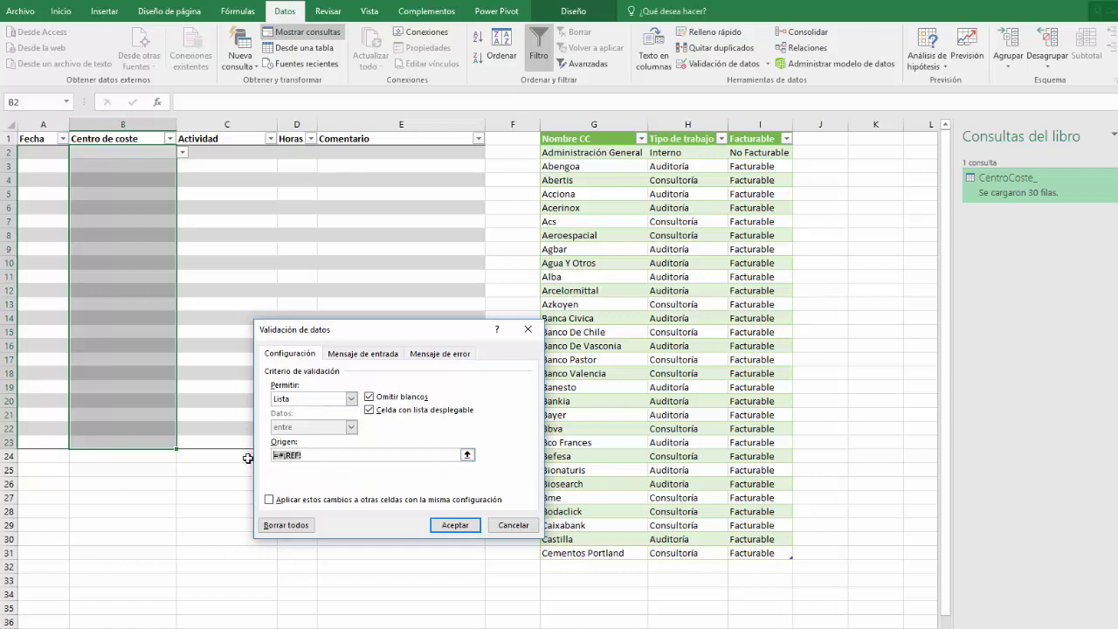
{"action": "left_click", "coordinate": [607, 125]}
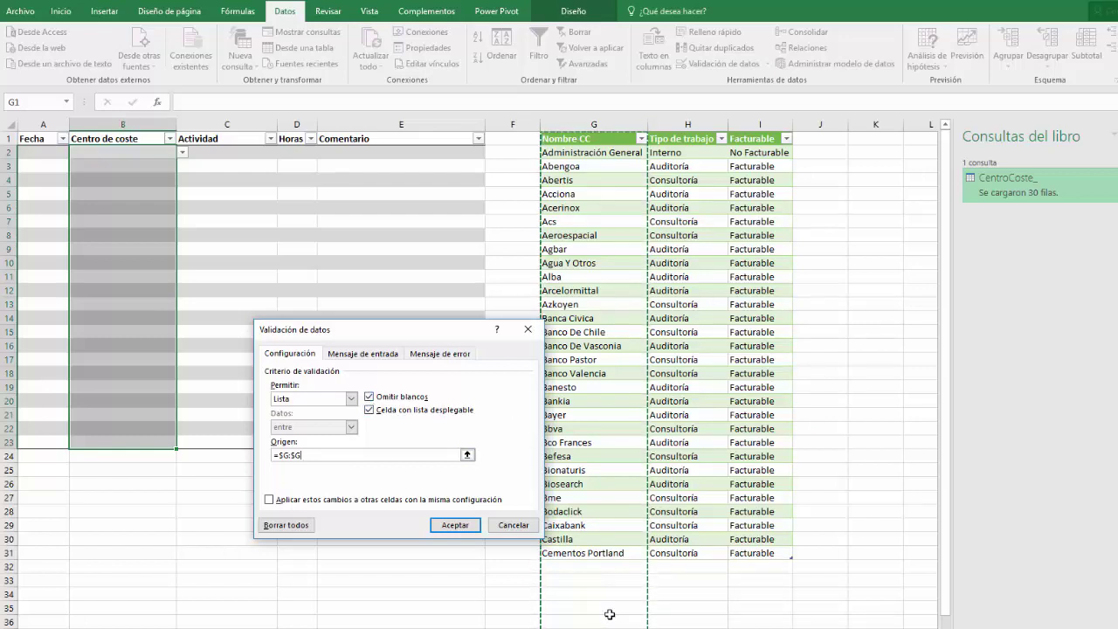
{"action": "left_click", "coordinate": [460, 528]}
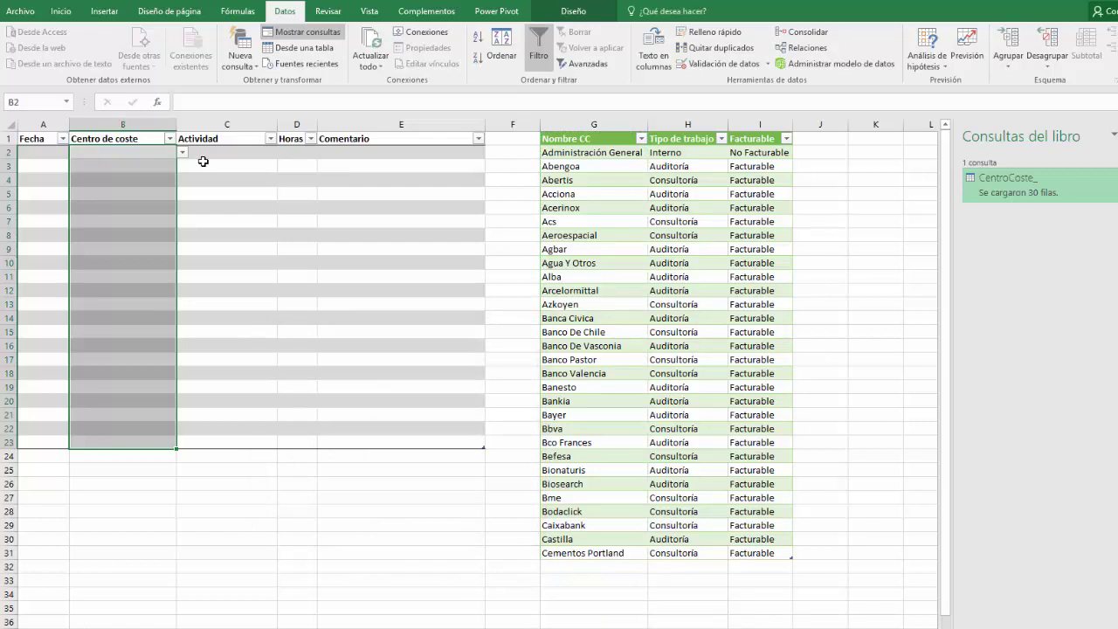
- Fill Centro de coste from the validation list, choosing Administración General in B2 and Acciona in B3
{"action": "left_click", "coordinate": [163, 152]}
{"action": "left_click", "coordinate": [183, 153]}
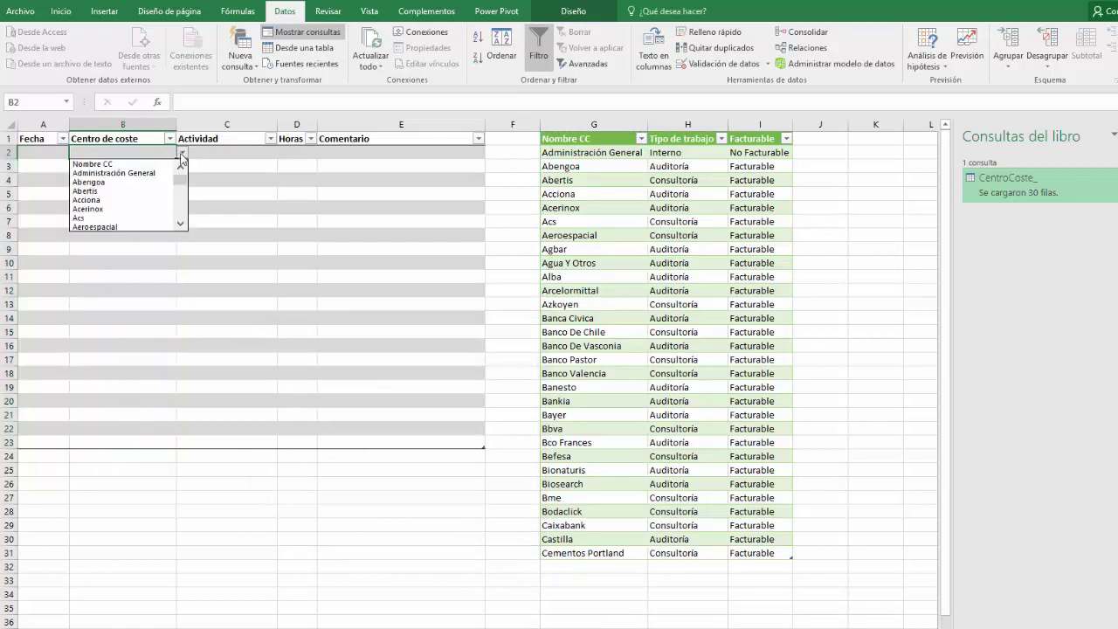
{"action": "left_click", "coordinate": [128, 174]}
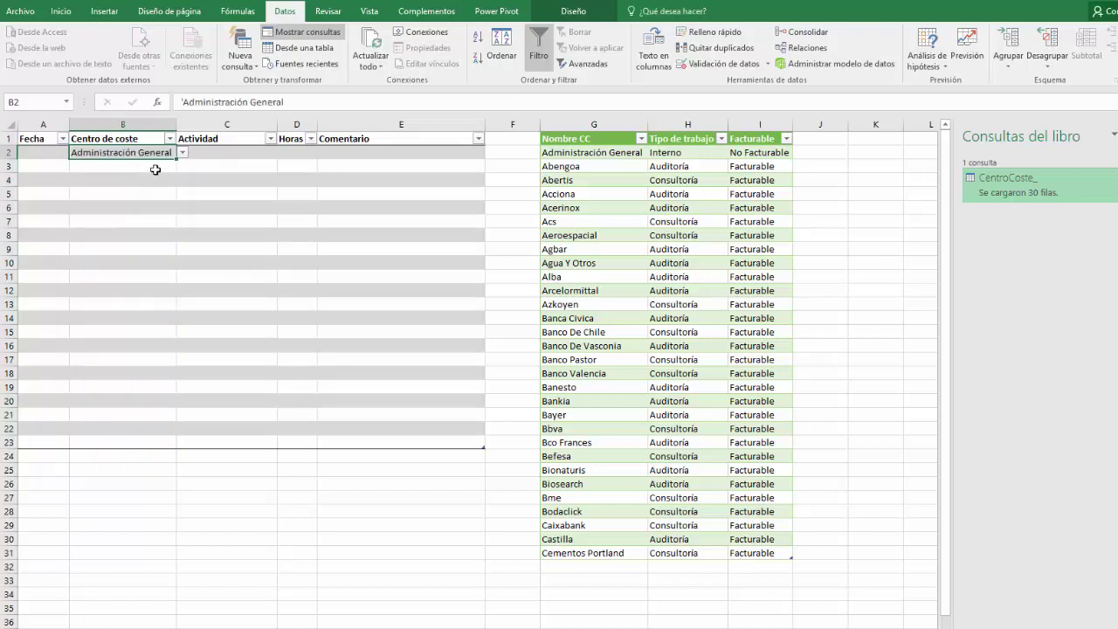
{"action": "left_click", "coordinate": [157, 167]}
{"action": "left_click", "coordinate": [183, 168]}
{"action": "left_click", "coordinate": [122, 219]}
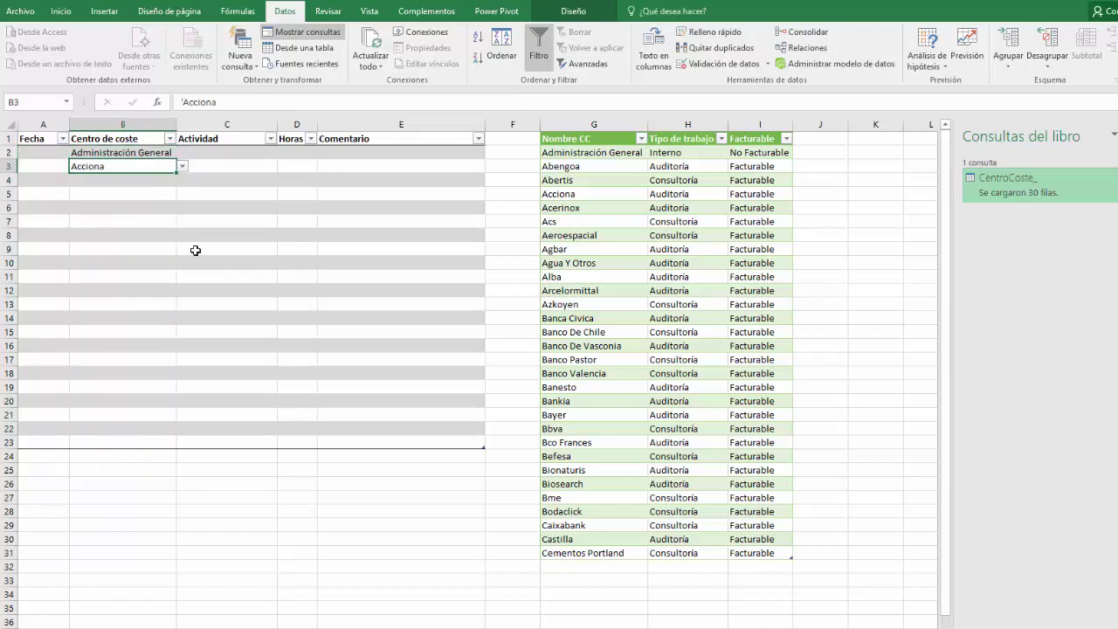
{"action": "left_click", "coordinate": [150, 181]}
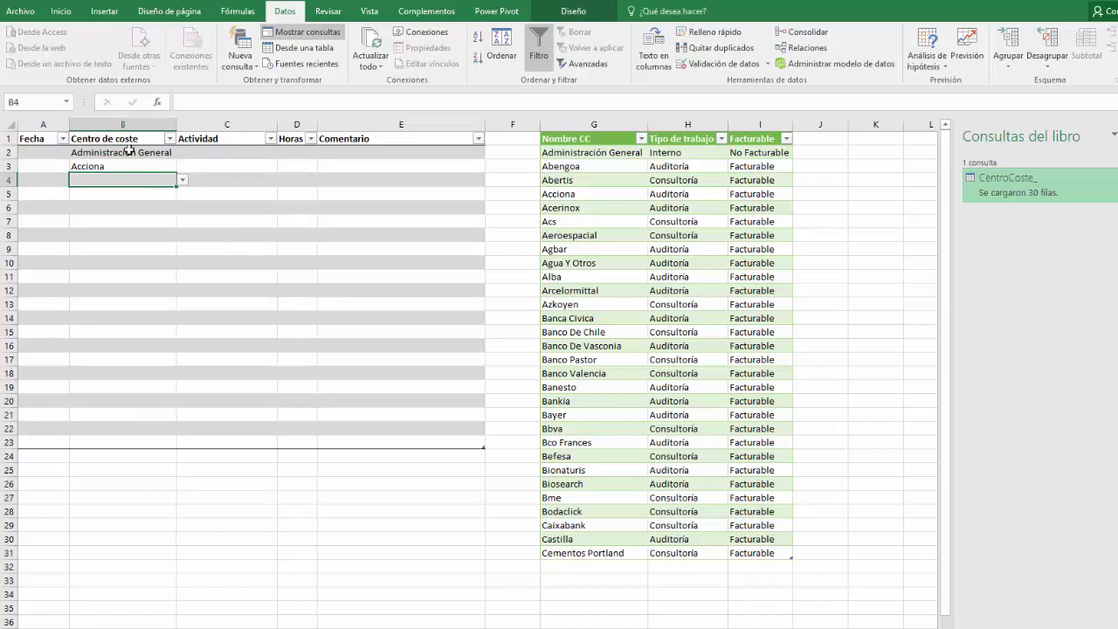
- With cell K1 selected, start a new query from the workbook TablasAuxiliares.xlsx in the Administracion folder
{"action": "left_click", "coordinate": [238, 151]}
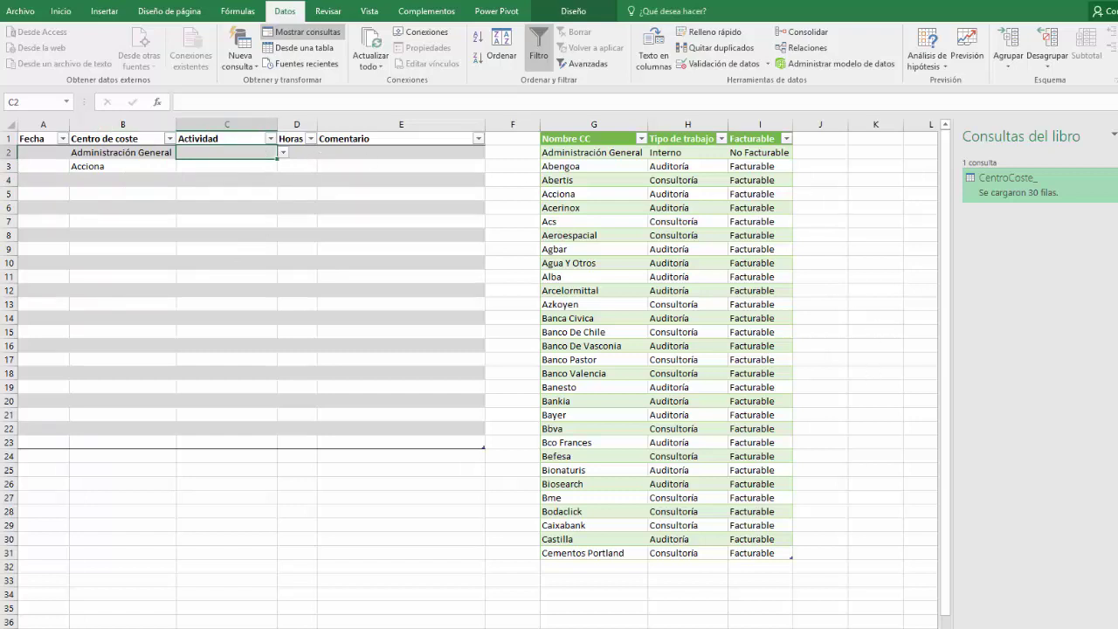
{"action": "scroll", "coordinate": [731, 184], "scroll_direction": "right", "scroll_amount": 2}
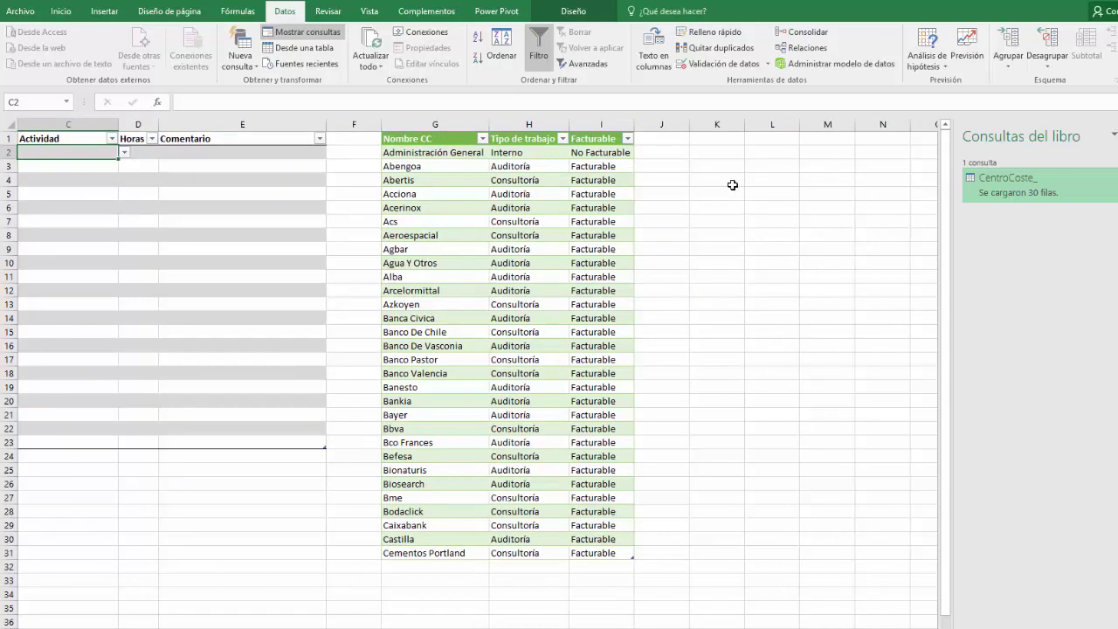
{"action": "left_click", "coordinate": [726, 142]}
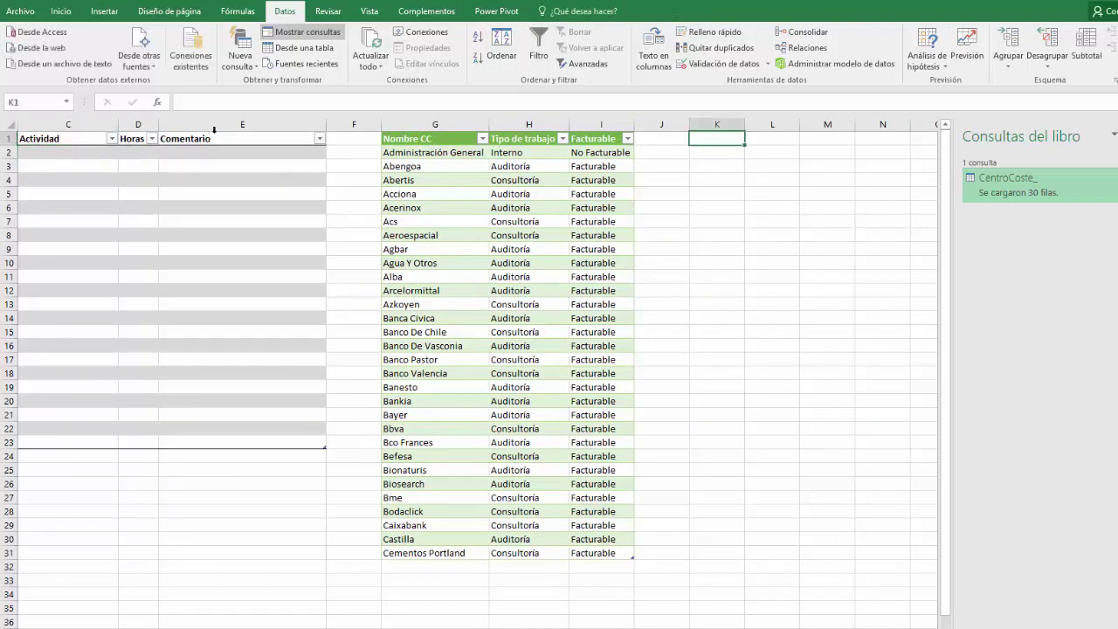
{"action": "left_click", "coordinate": [238, 60]}
{"action": "mouse_move", "coordinate": [290, 88]}
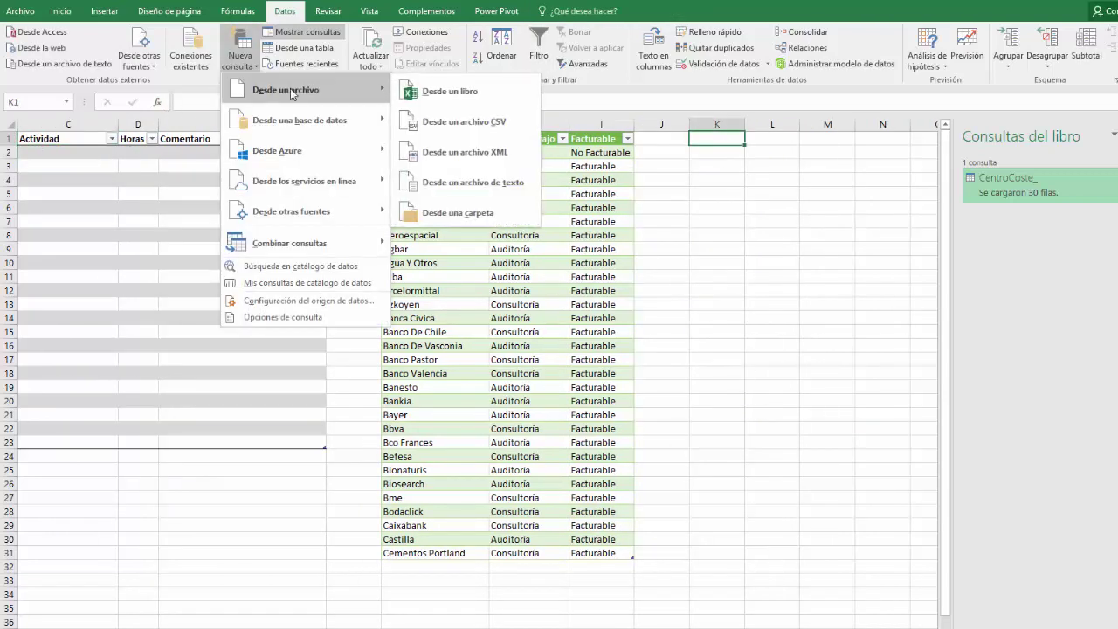
{"action": "left_click", "coordinate": [447, 99]}
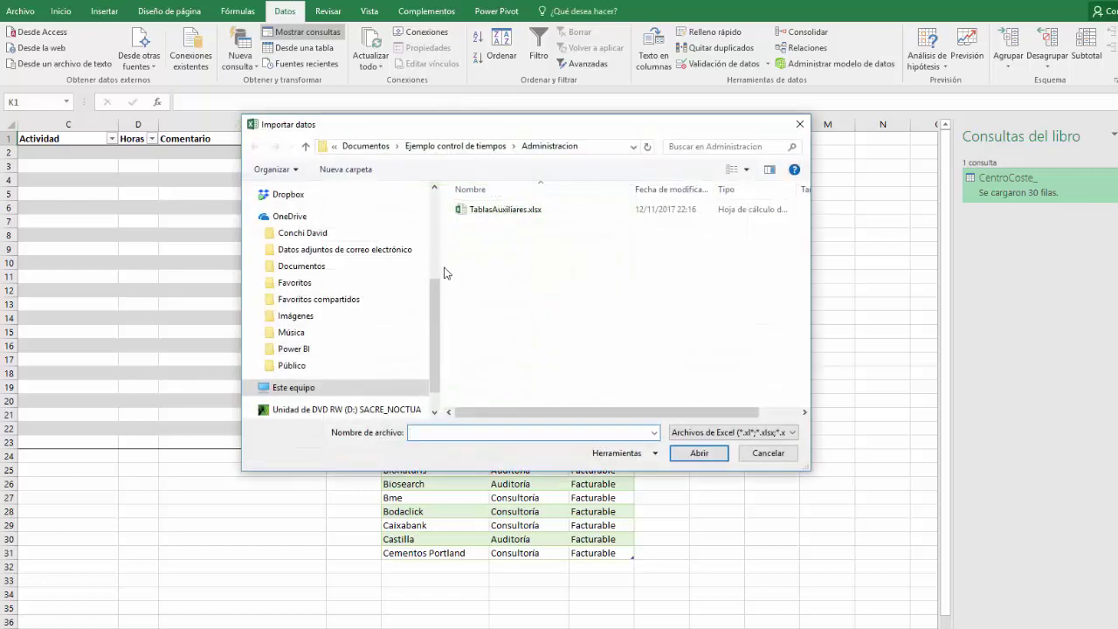
{"action": "left_click", "coordinate": [480, 211]}
{"action": "left_click", "coordinate": [704, 453]}
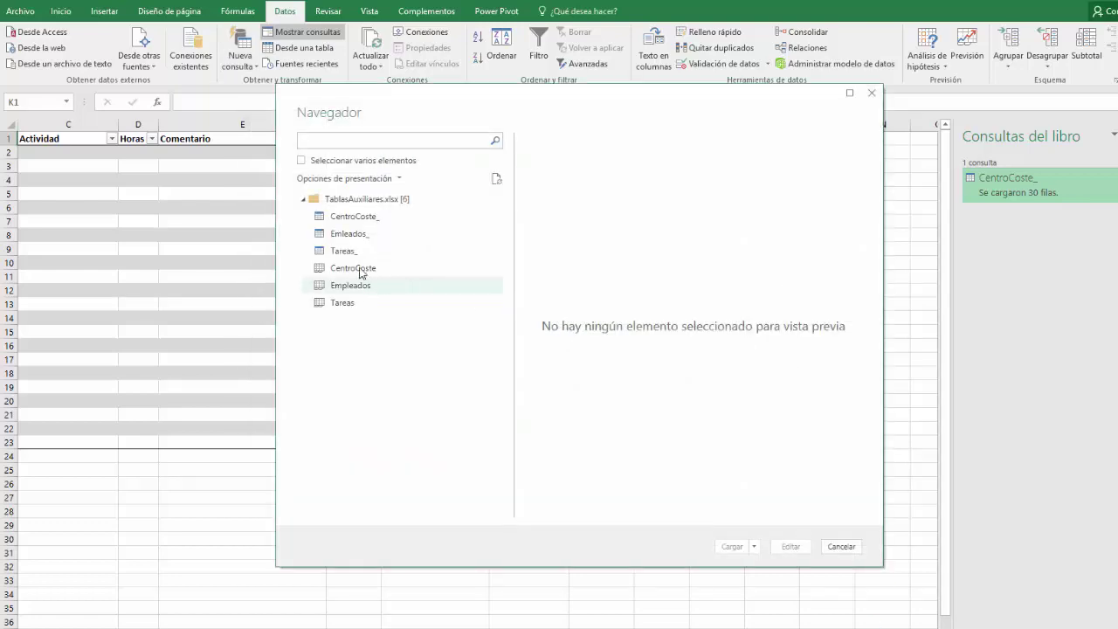
- Load the Tareas_ table from the workbook as a table in the existing sheet at $K$1
{"action": "left_click", "coordinate": [341, 254]}
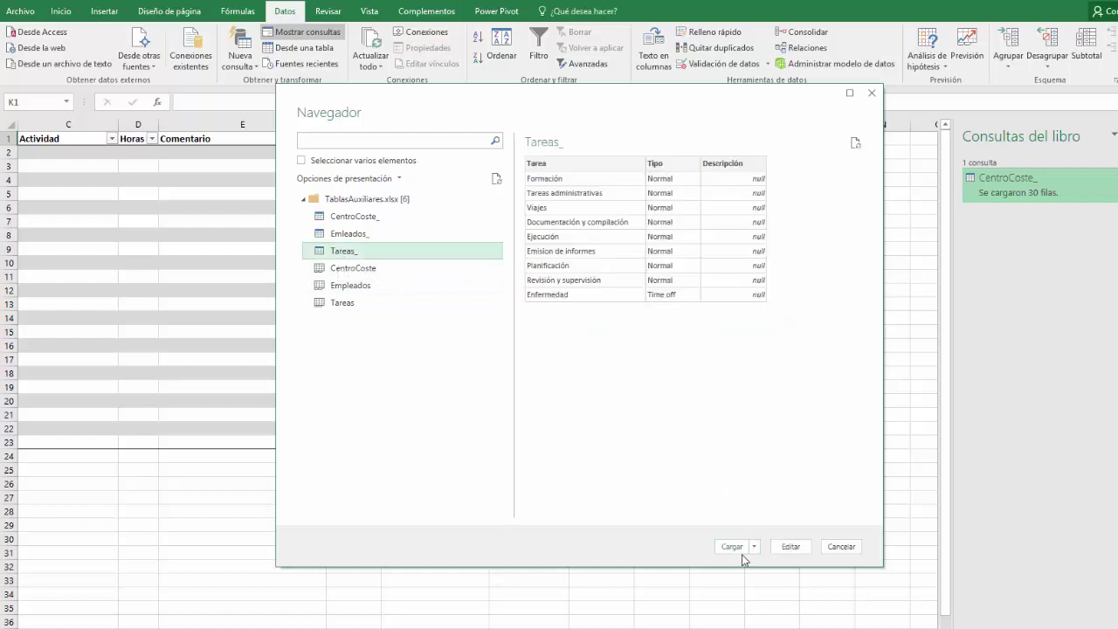
{"action": "left_click", "coordinate": [756, 548]}
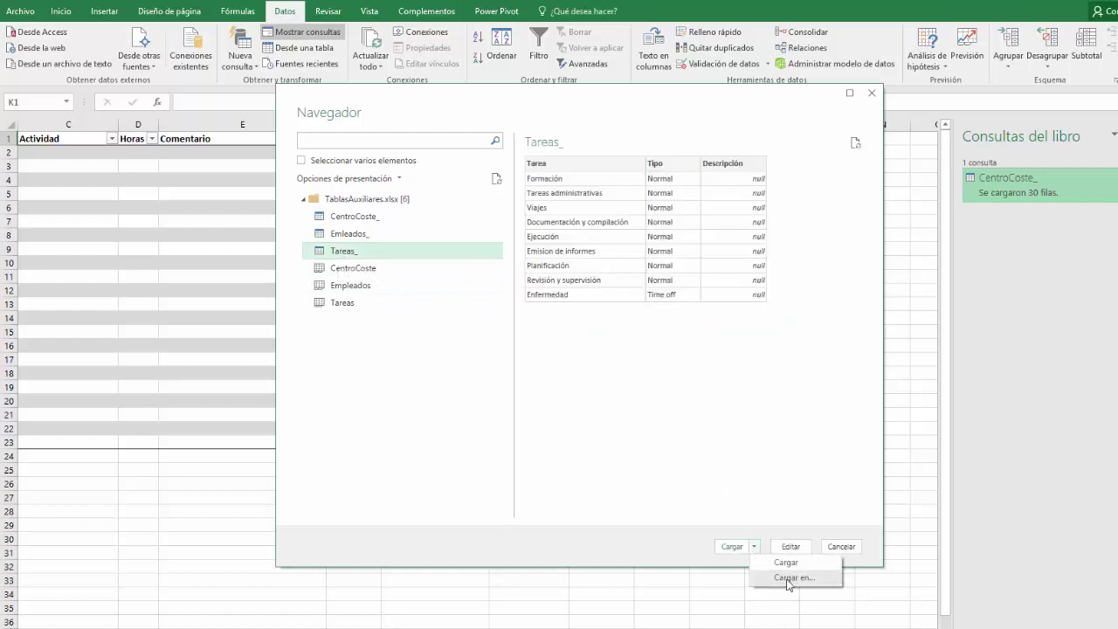
{"action": "left_click", "coordinate": [789, 578]}
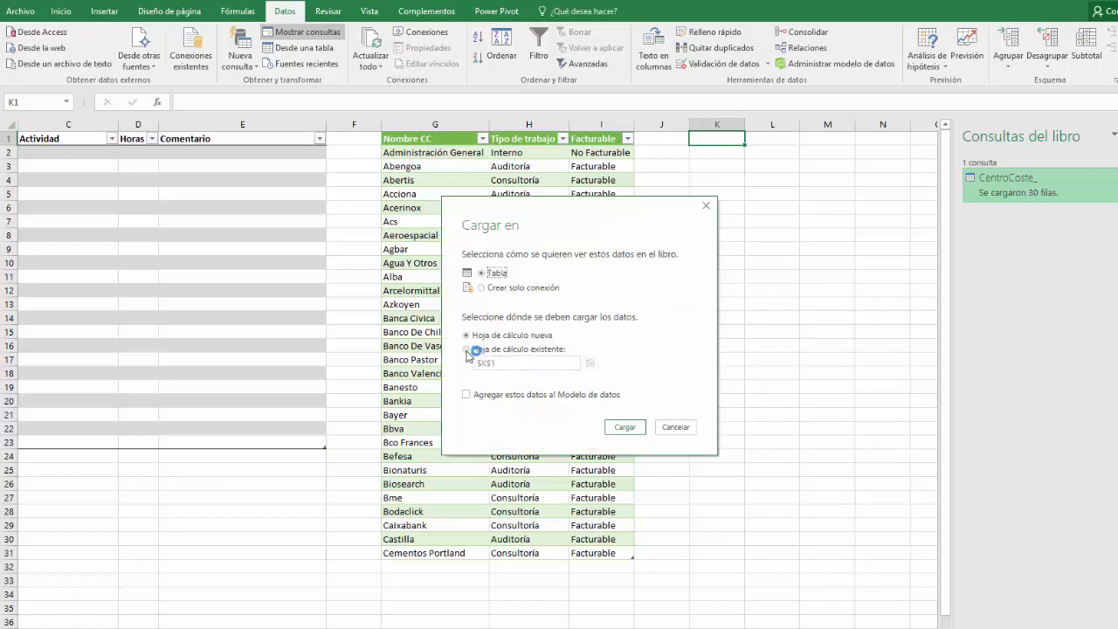
{"action": "left_click", "coordinate": [475, 350]}
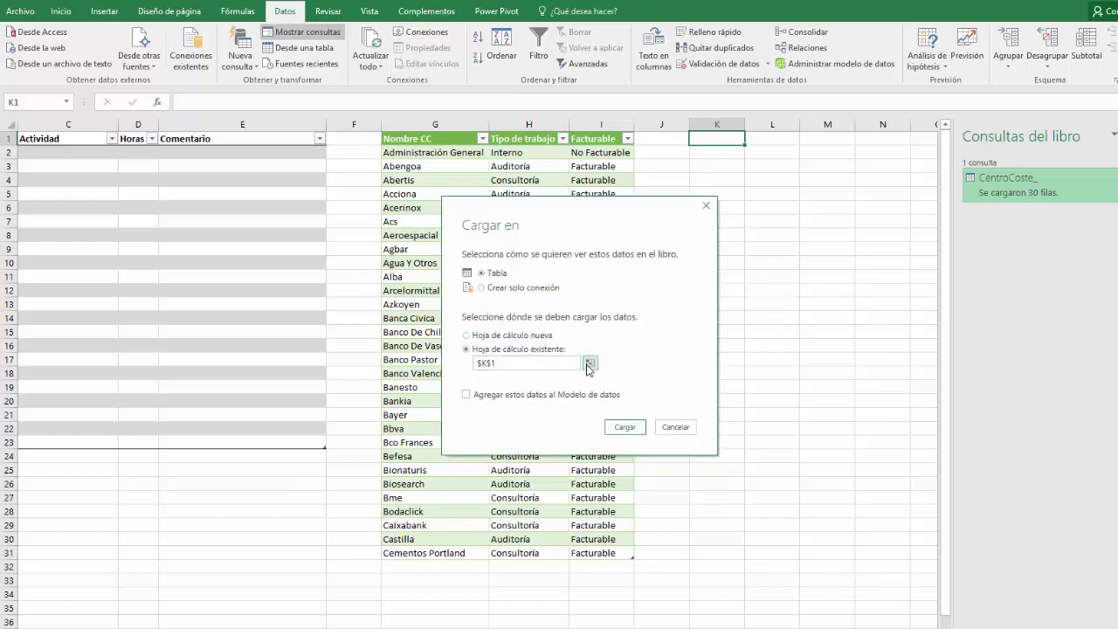
{"action": "left_click", "coordinate": [589, 363]}
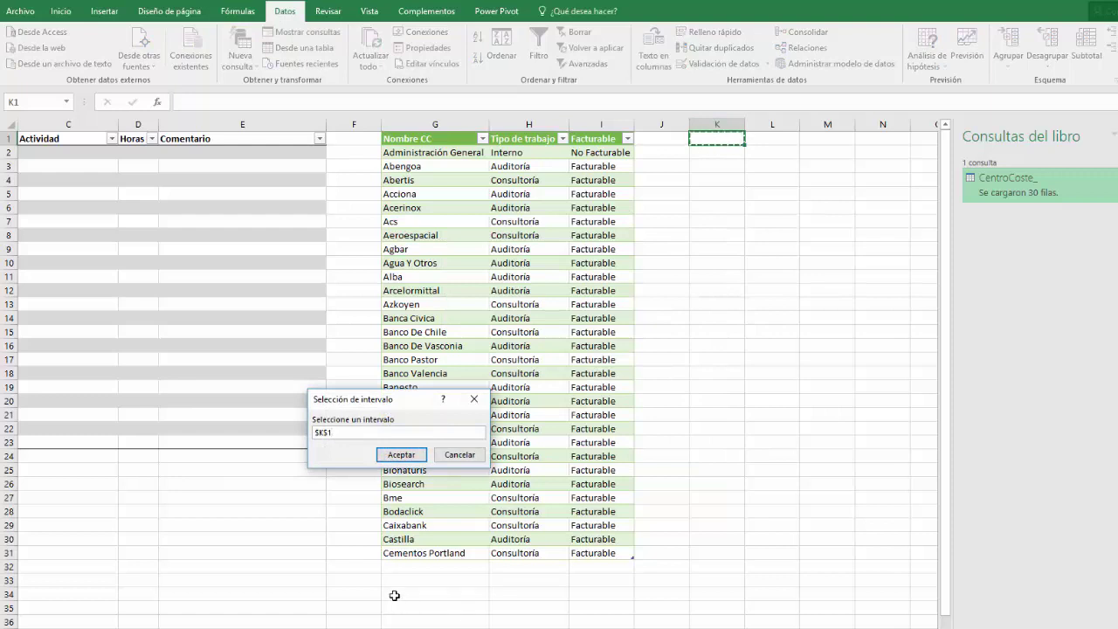
{"action": "left_click", "coordinate": [407, 456]}
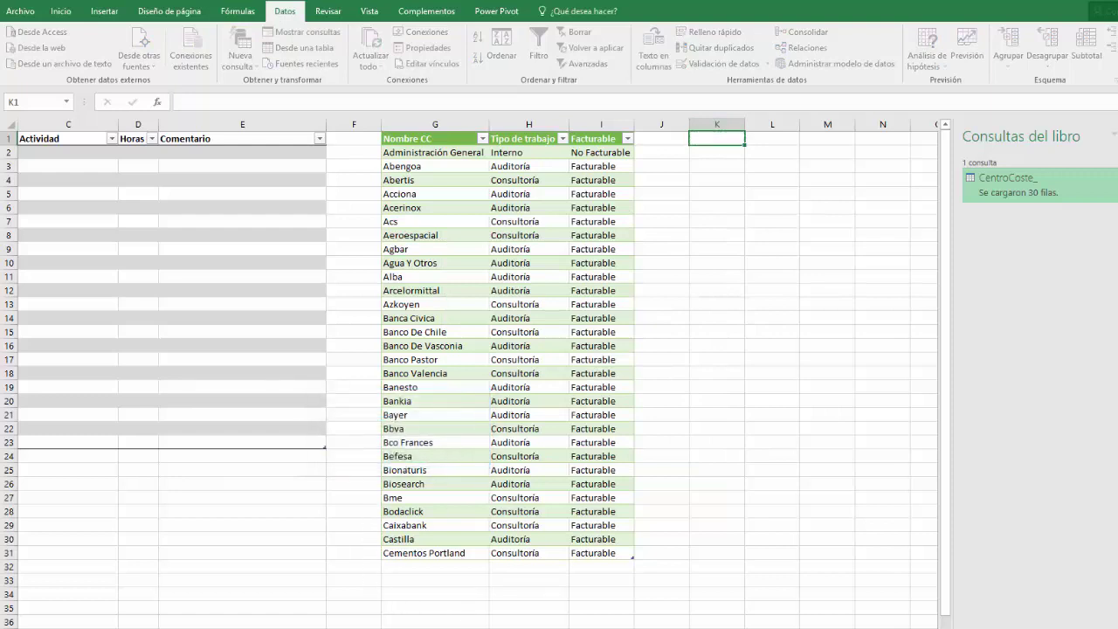
{"action": "left_click", "coordinate": [625, 428]}
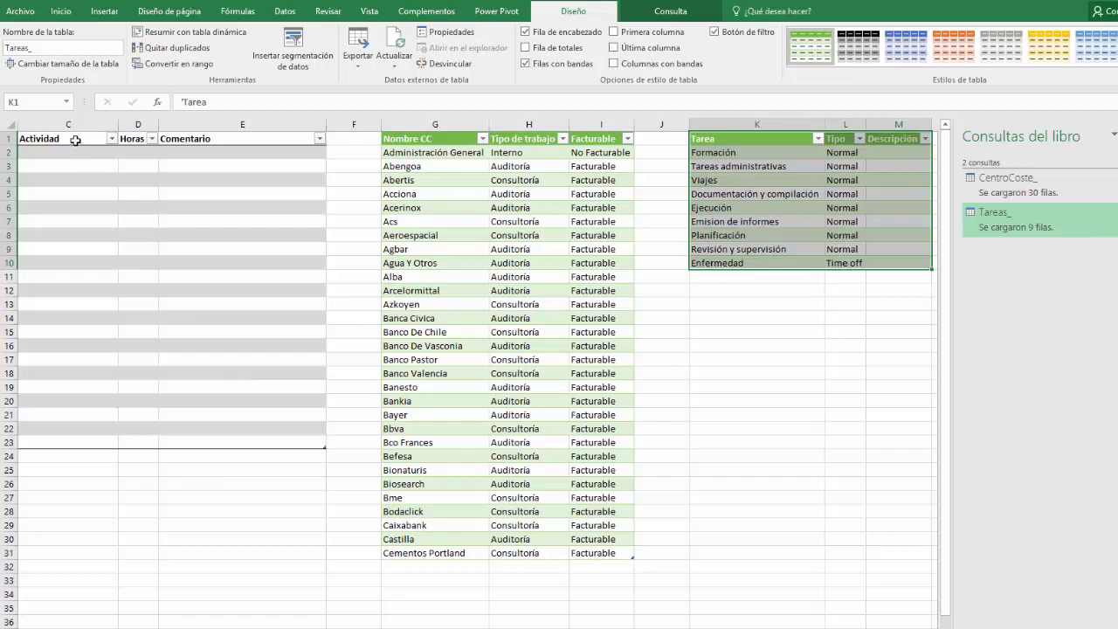
- Apply data validation to the Actividad cells C2:C23, allowing a Lista with the source =$K:$K
{"action": "left_click_drag", "start_coordinate": [74, 149], "coordinate": [65, 444]}
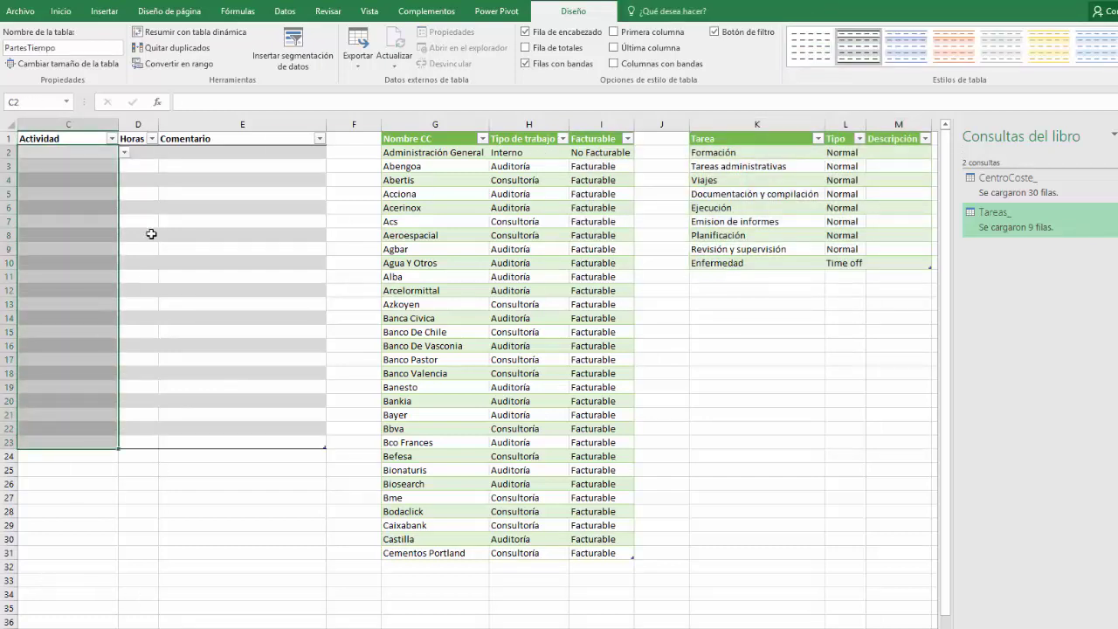
{"action": "left_click", "coordinate": [286, 12]}
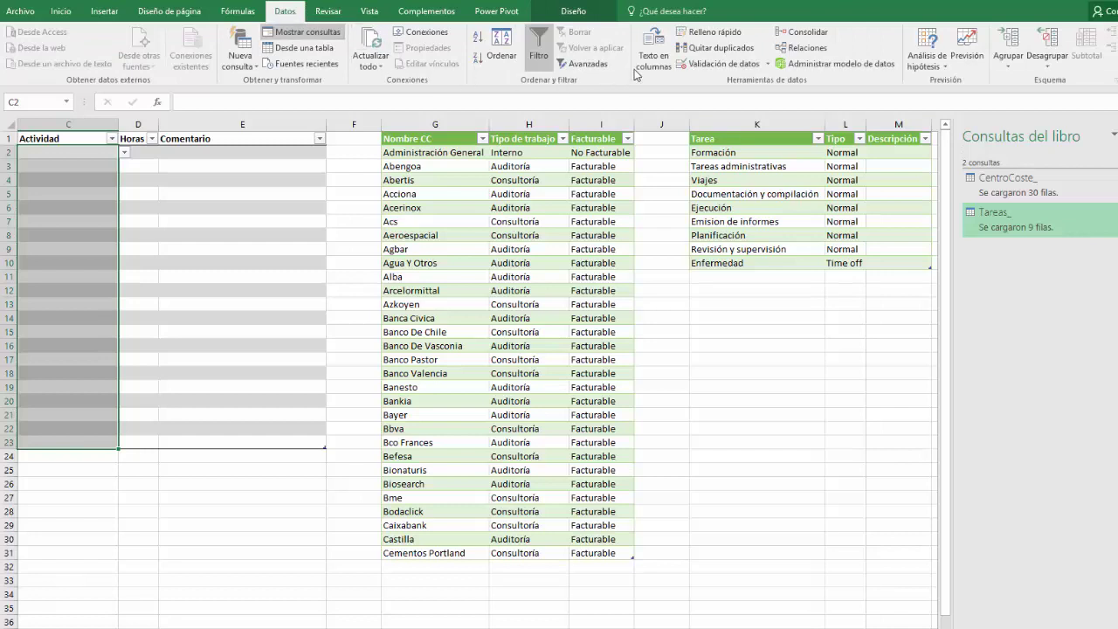
{"action": "left_click", "coordinate": [704, 64]}
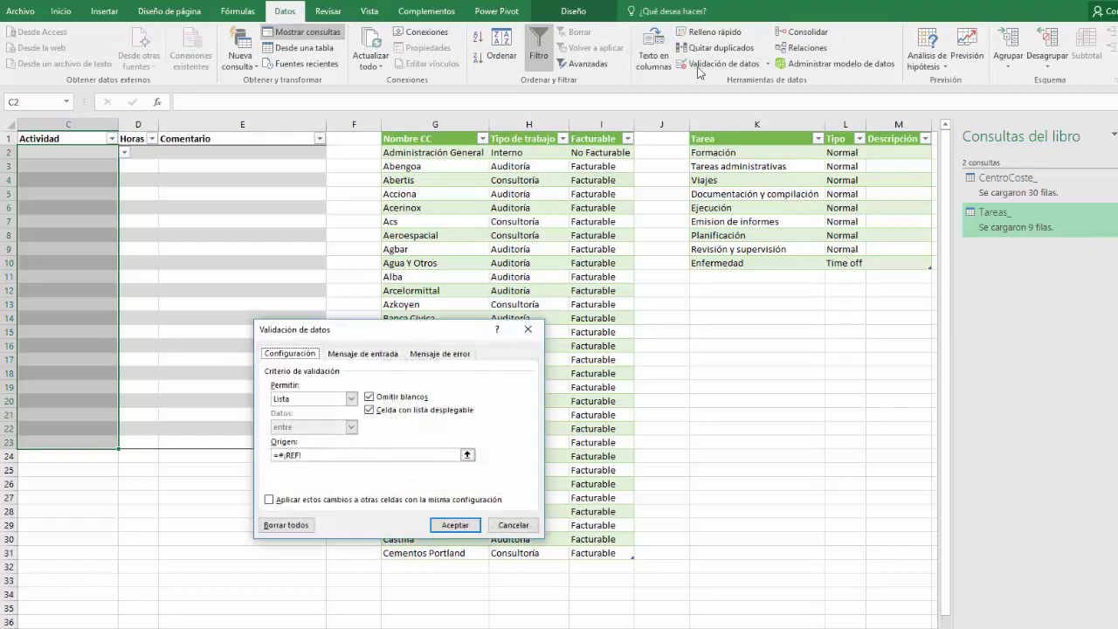
{"action": "left_click", "coordinate": [351, 399]}
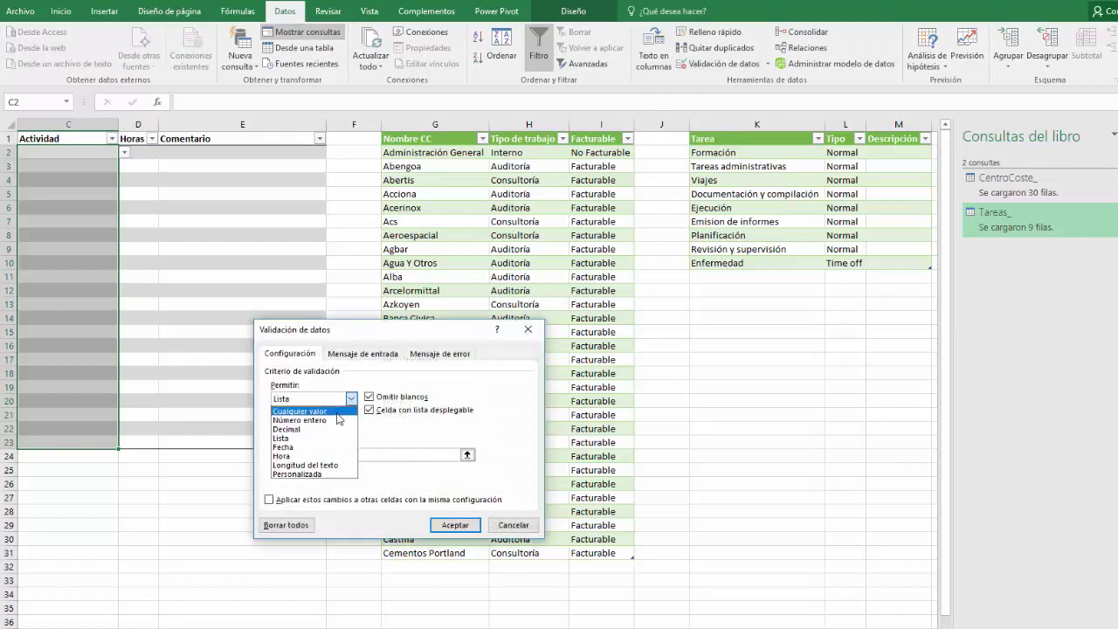
{"action": "left_click", "coordinate": [341, 411]}
{"action": "left_click", "coordinate": [352, 400]}
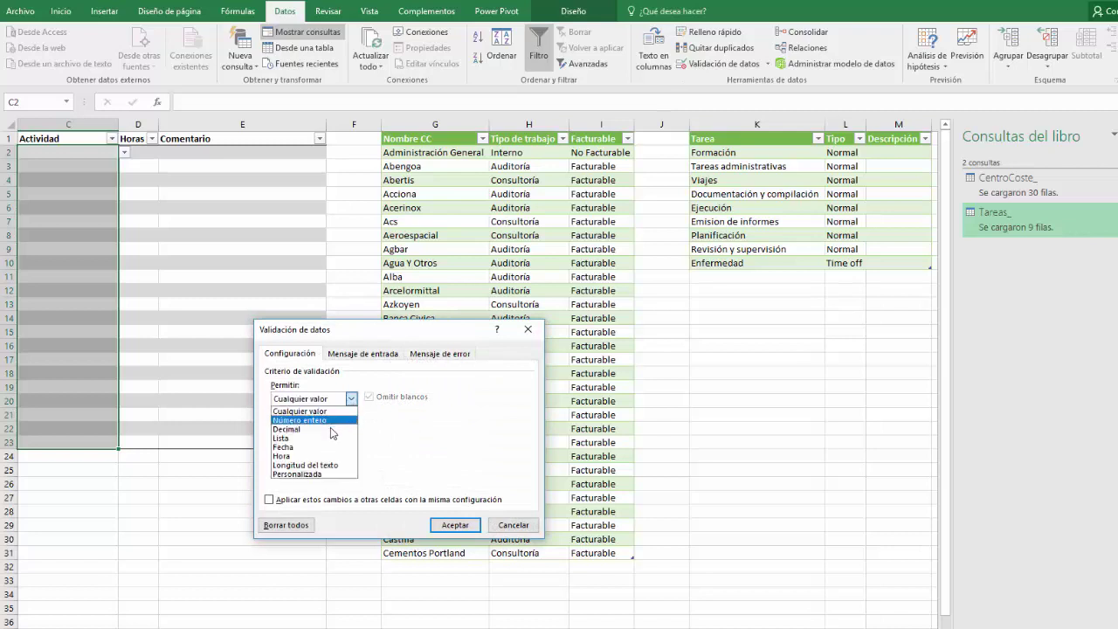
{"action": "left_click", "coordinate": [331, 441]}
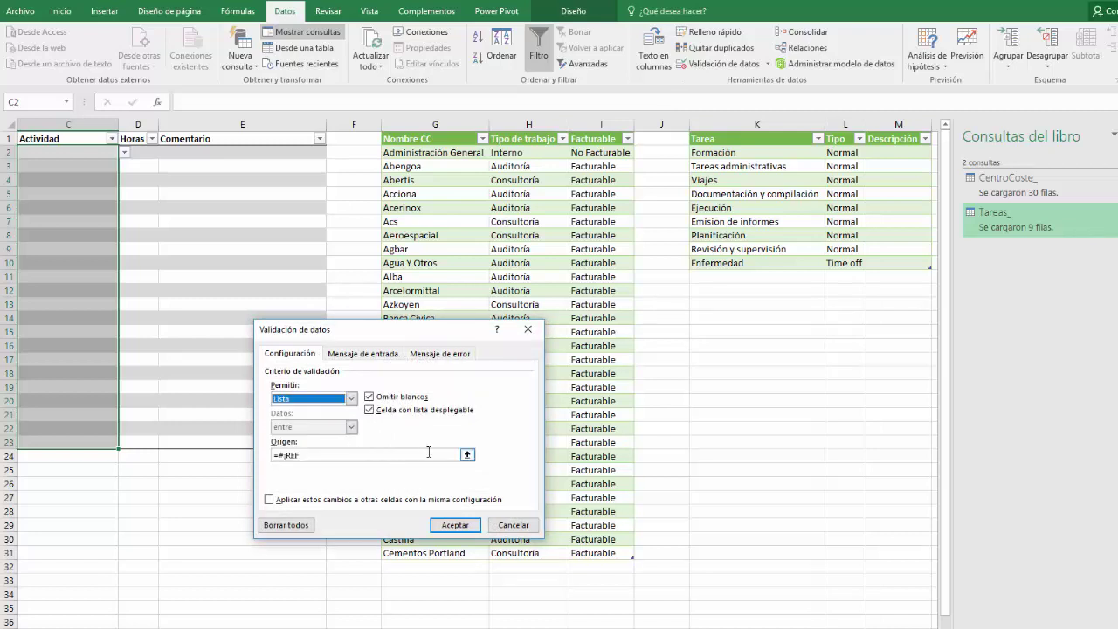
{"action": "left_click", "coordinate": [459, 455]}
{"action": "left_click_drag", "start_coordinate": [459, 455], "coordinate": [262, 456]}
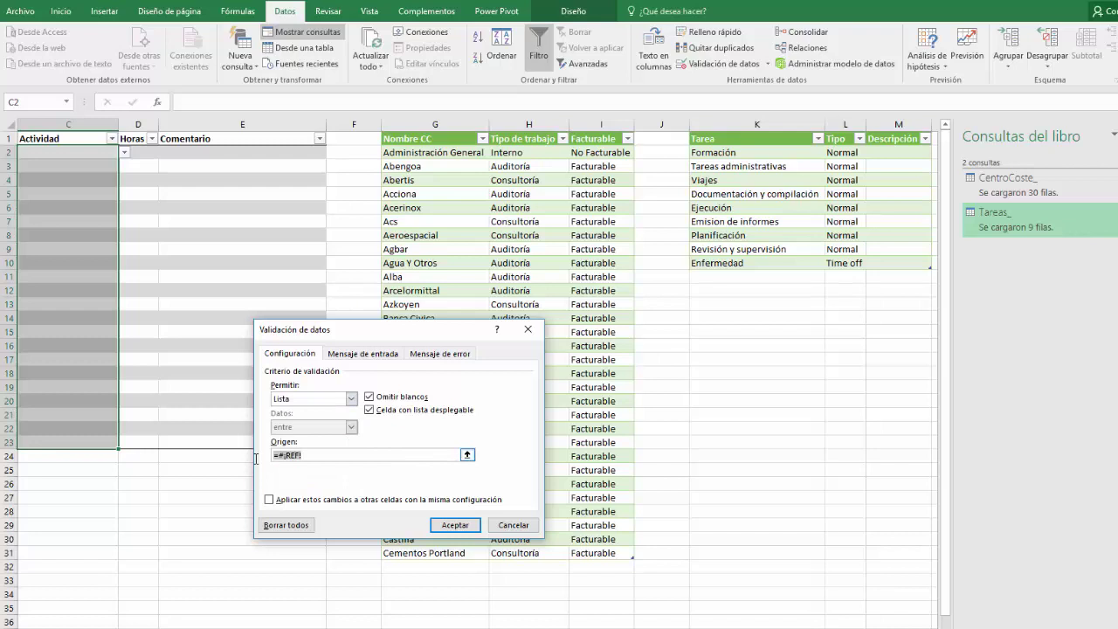
{"action": "left_click", "coordinate": [814, 125]}
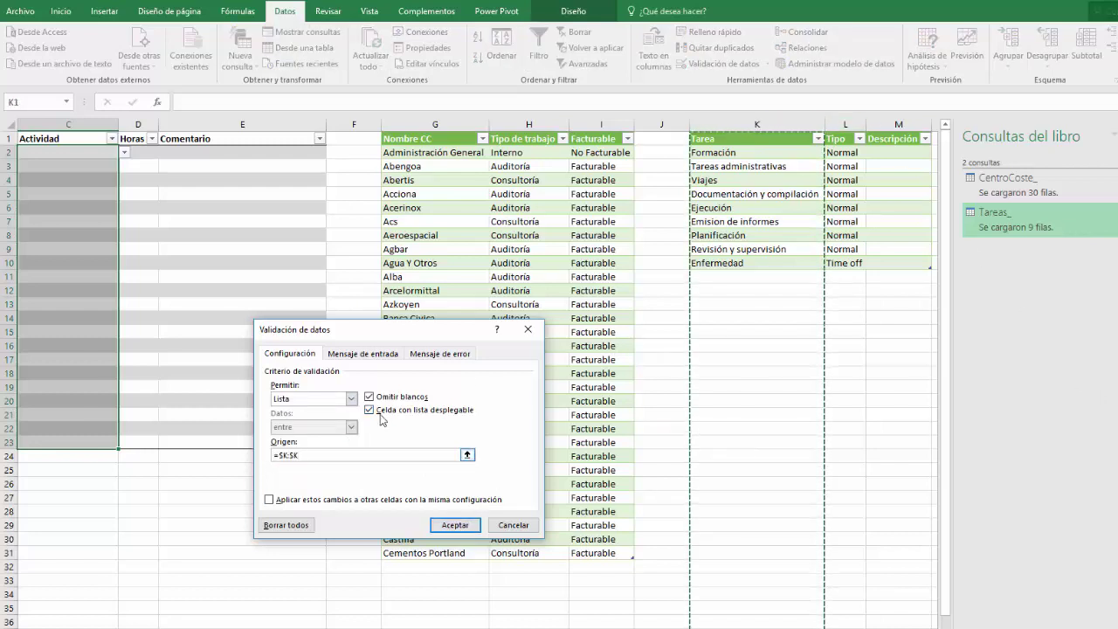
{"action": "left_click", "coordinate": [454, 527]}
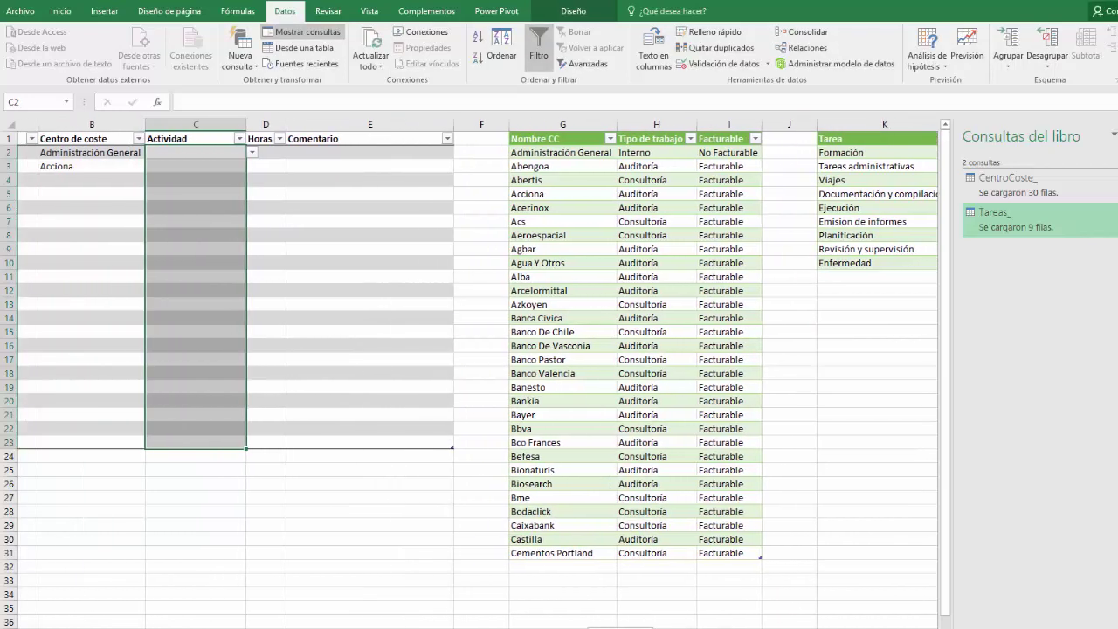
- Fill Actividad from the validation list, choosing Formación in C2 and Viajes in C3
{"action": "left_click", "coordinate": [247, 153]}
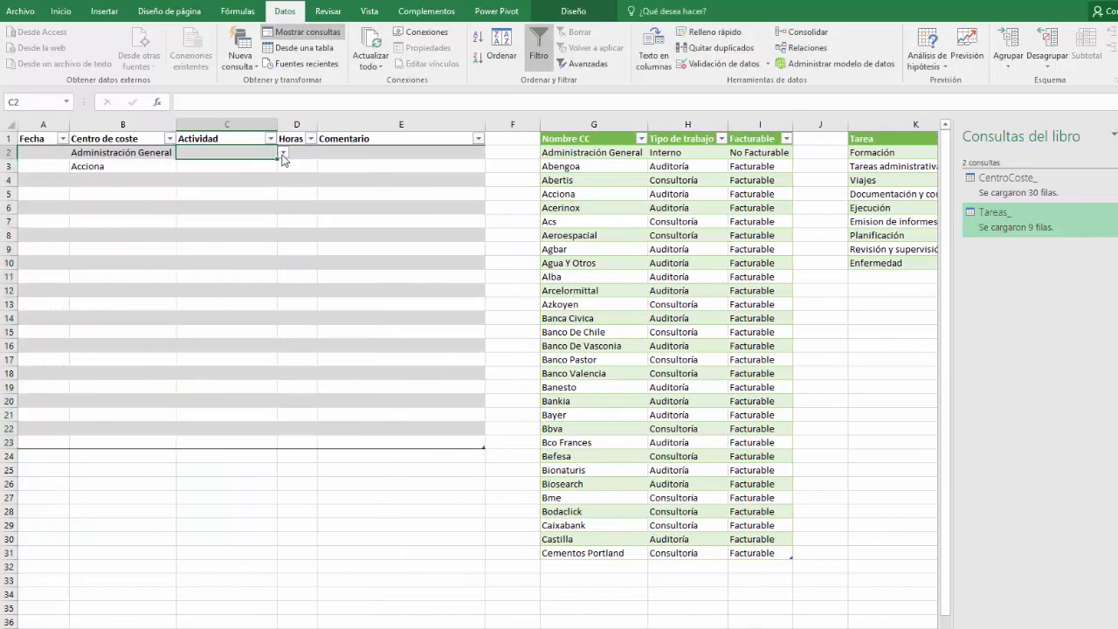
{"action": "left_click", "coordinate": [284, 153]}
{"action": "left_click_drag", "start_coordinate": [281, 197], "coordinate": [287, 177]}
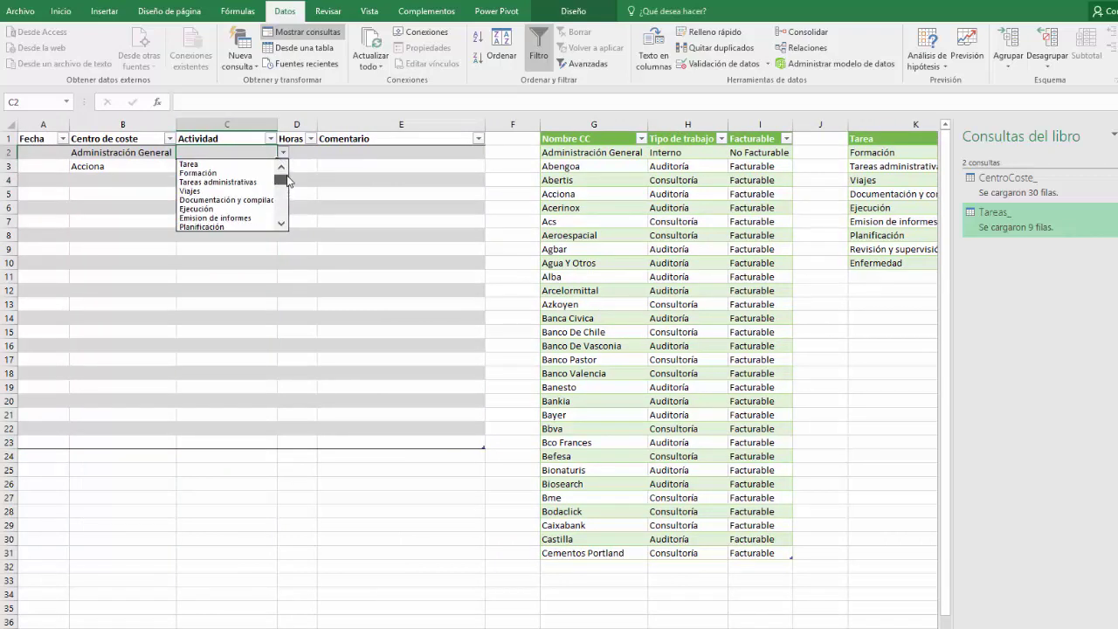
{"action": "left_click", "coordinate": [228, 173]}
{"action": "left_click", "coordinate": [278, 166]}
{"action": "left_click", "coordinate": [283, 166]}
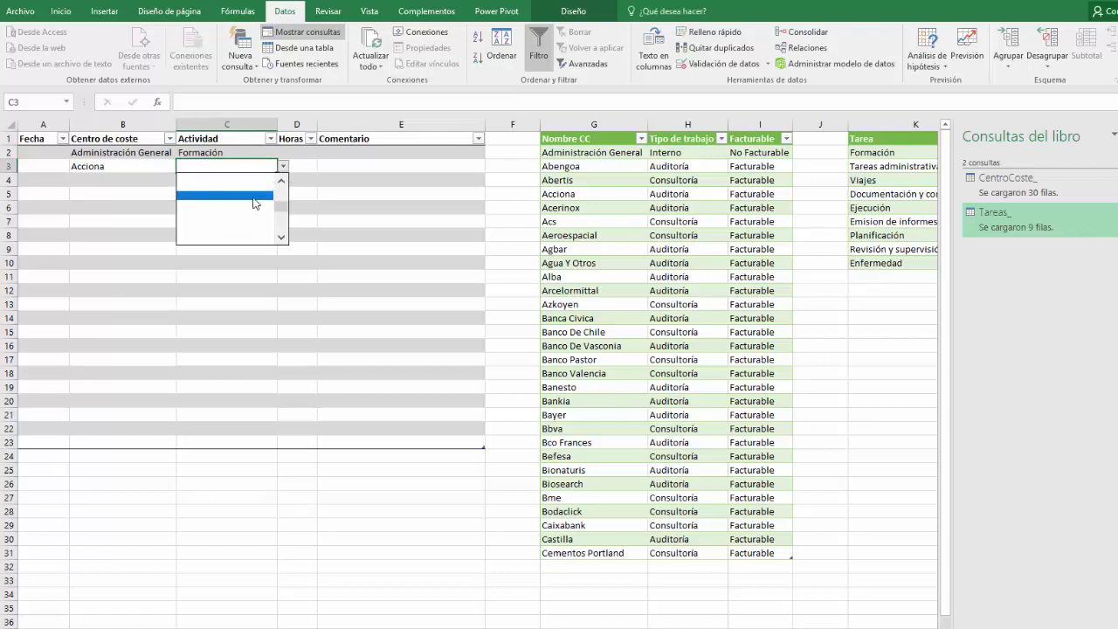
{"action": "left_click_drag", "start_coordinate": [281, 209], "coordinate": [290, 183]}
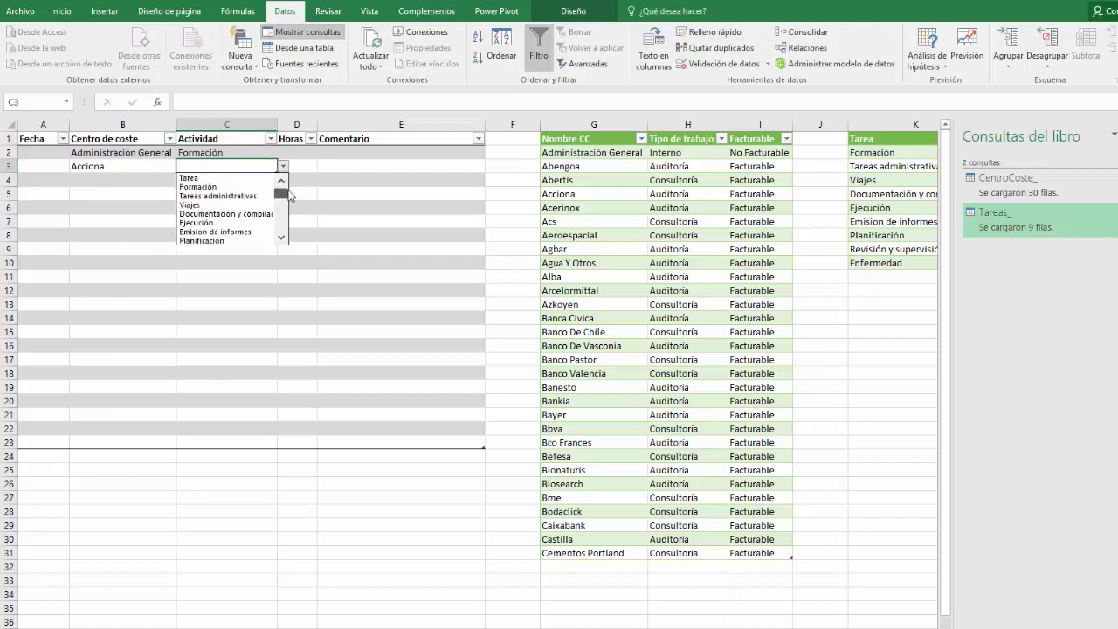
{"action": "left_click", "coordinate": [247, 204]}
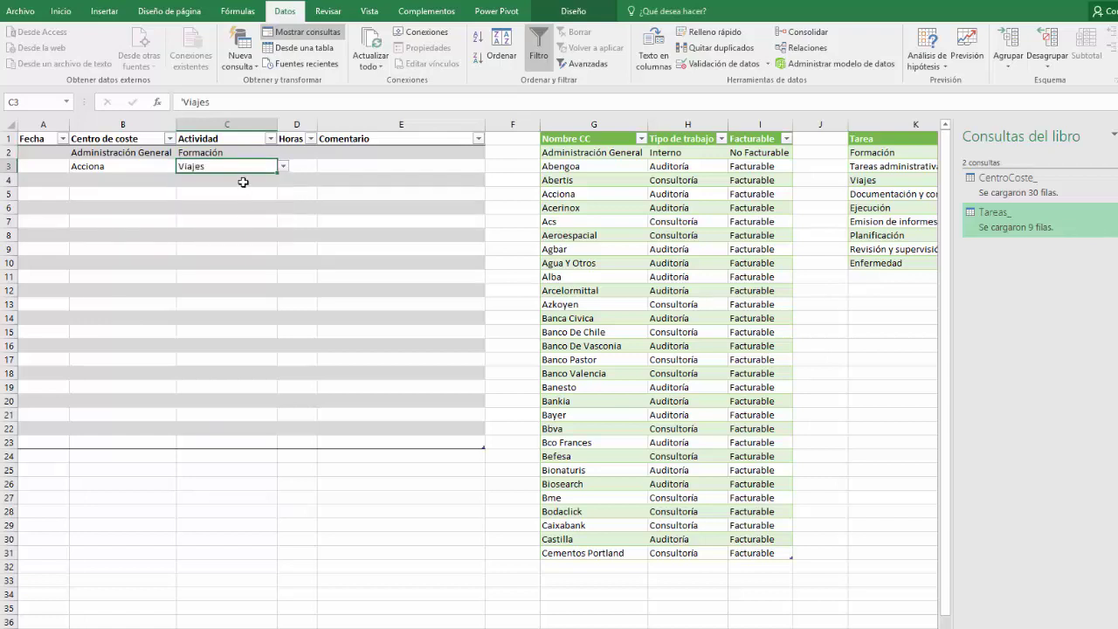
- Review the data validation criteria of the Horas cell D2 without changing them, and select the Comentario cell in row 2
{"action": "left_click", "coordinate": [295, 155]}
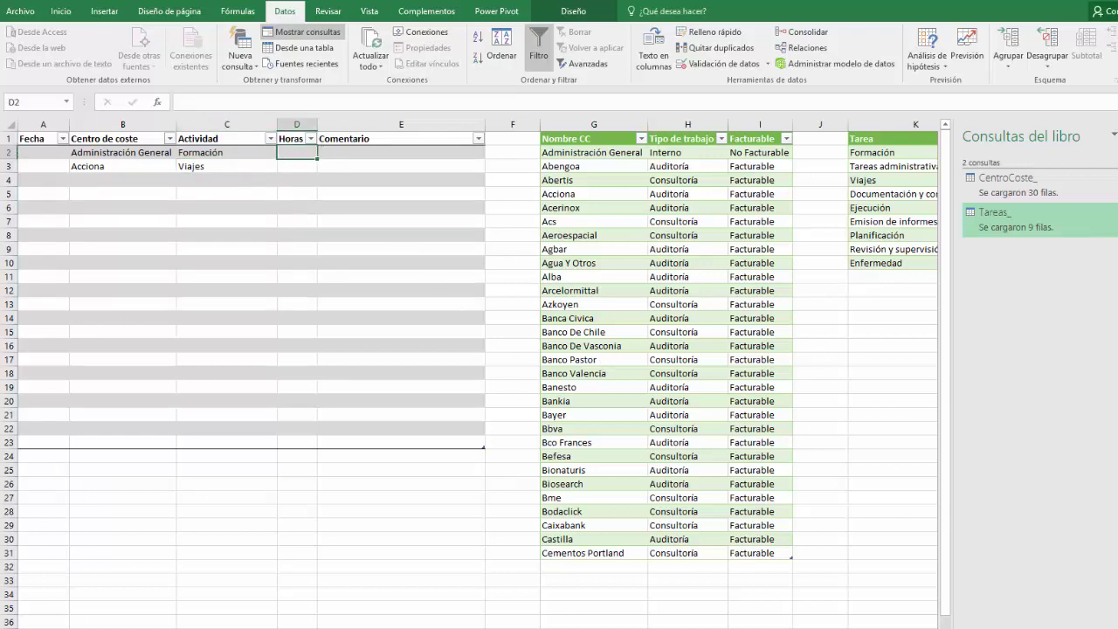
{"action": "left_click", "coordinate": [746, 64]}
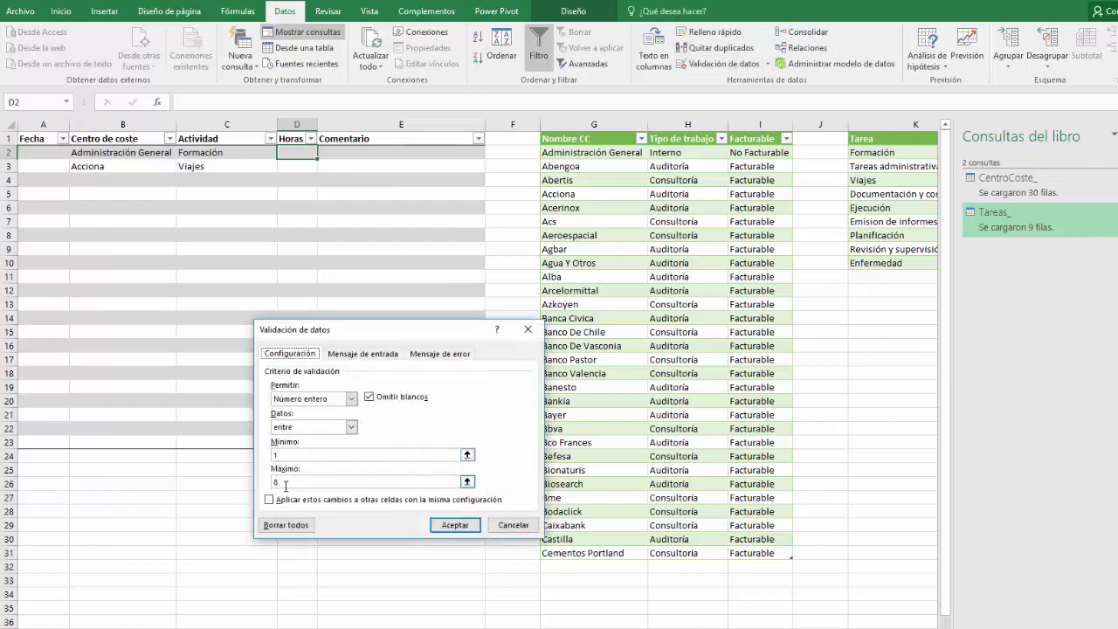
{"action": "left_click", "coordinate": [514, 528]}
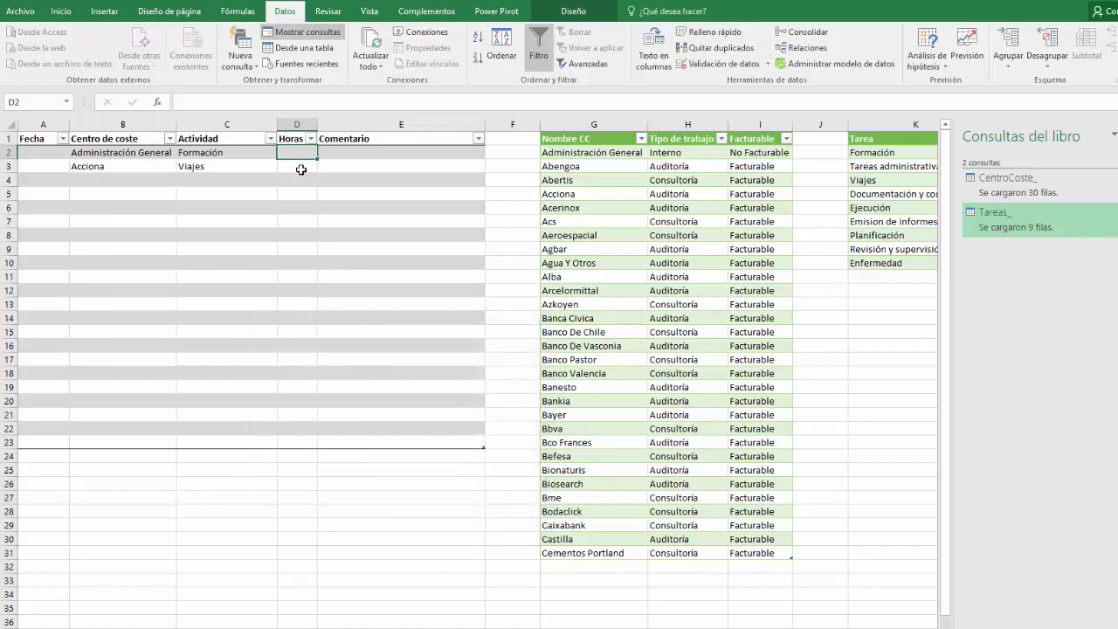
{"action": "left_click", "coordinate": [375, 150]}
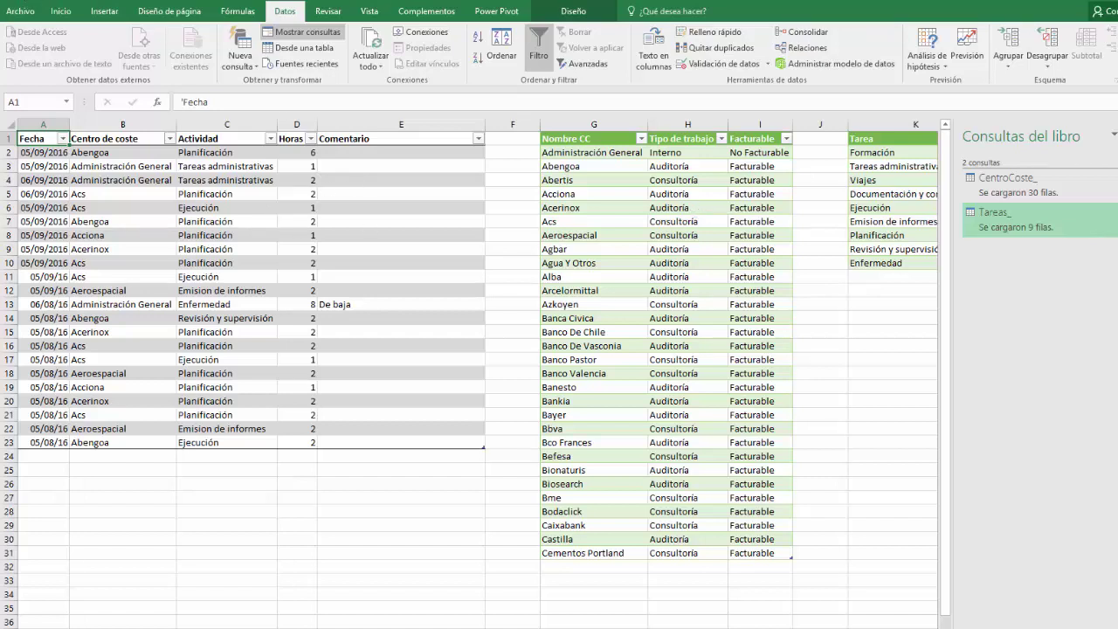
- Close the filled time sheet, open the other employee's workbook from the Partes de tiempo folder in File Explorer, and select its Actividad cell C2
{"action": "key", "text": "alt+F4"}
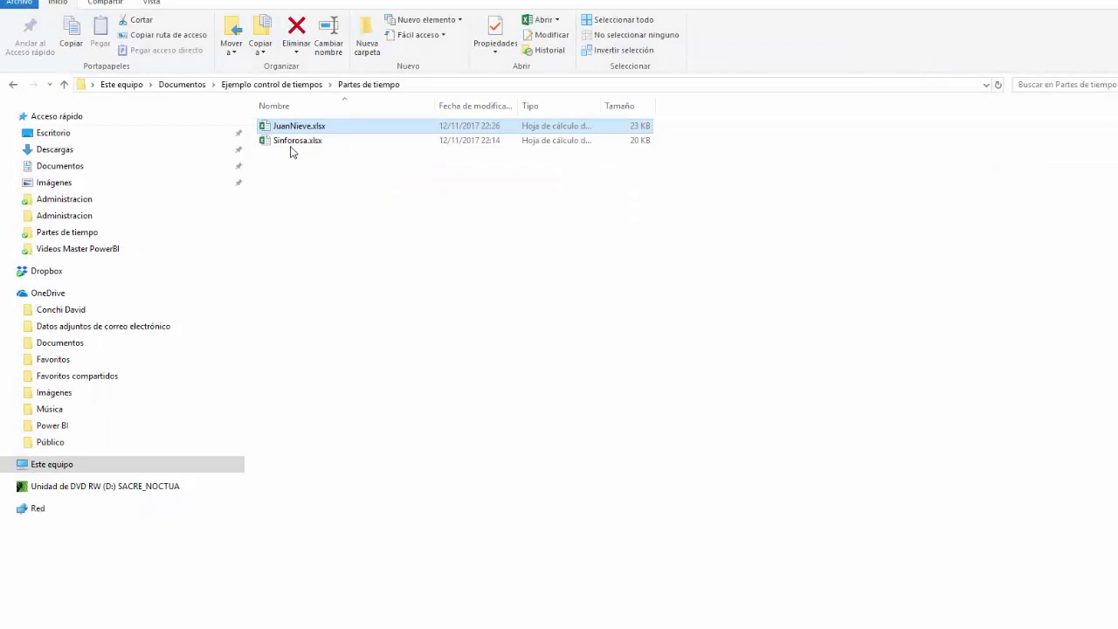
{"action": "left_click", "coordinate": [291, 143], "text": "ctrl"}
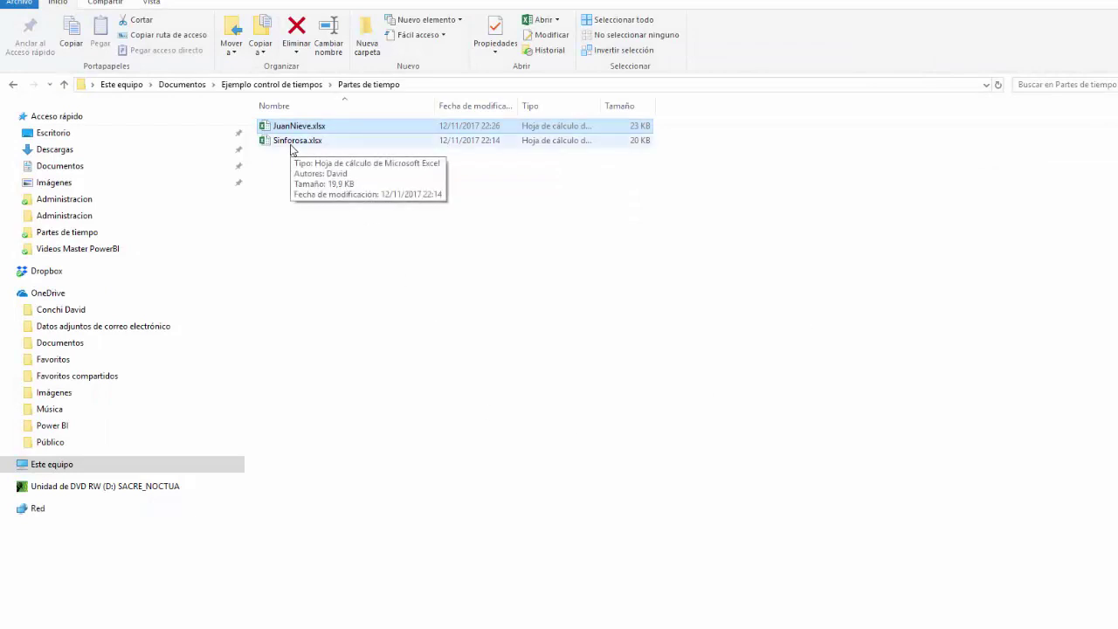
{"action": "left_click", "coordinate": [292, 145]}
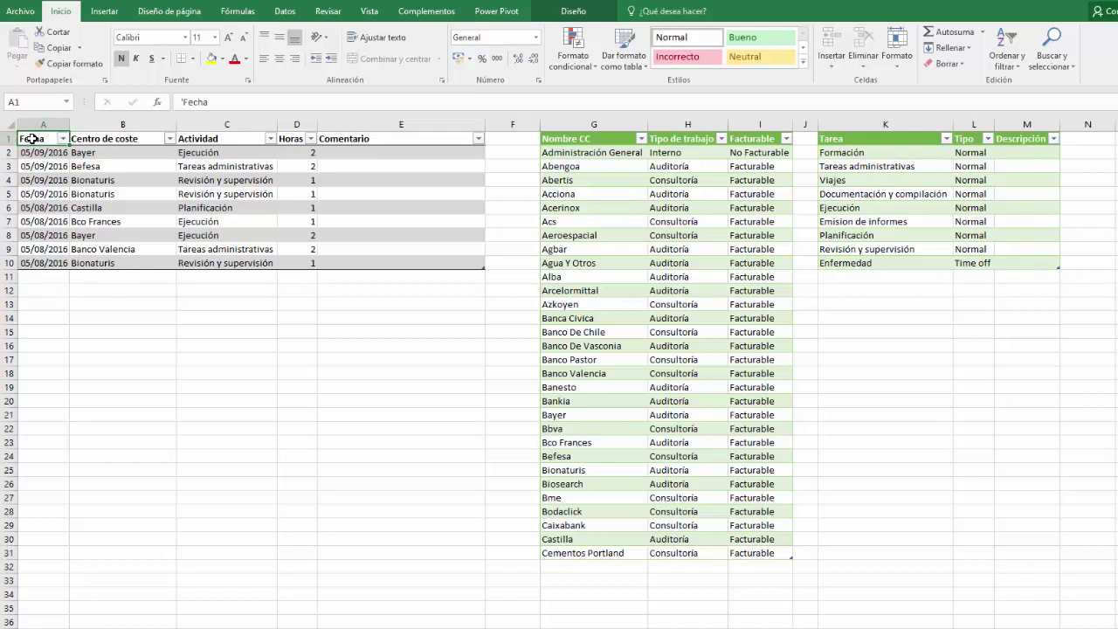
{"action": "left_click", "coordinate": [213, 157]}
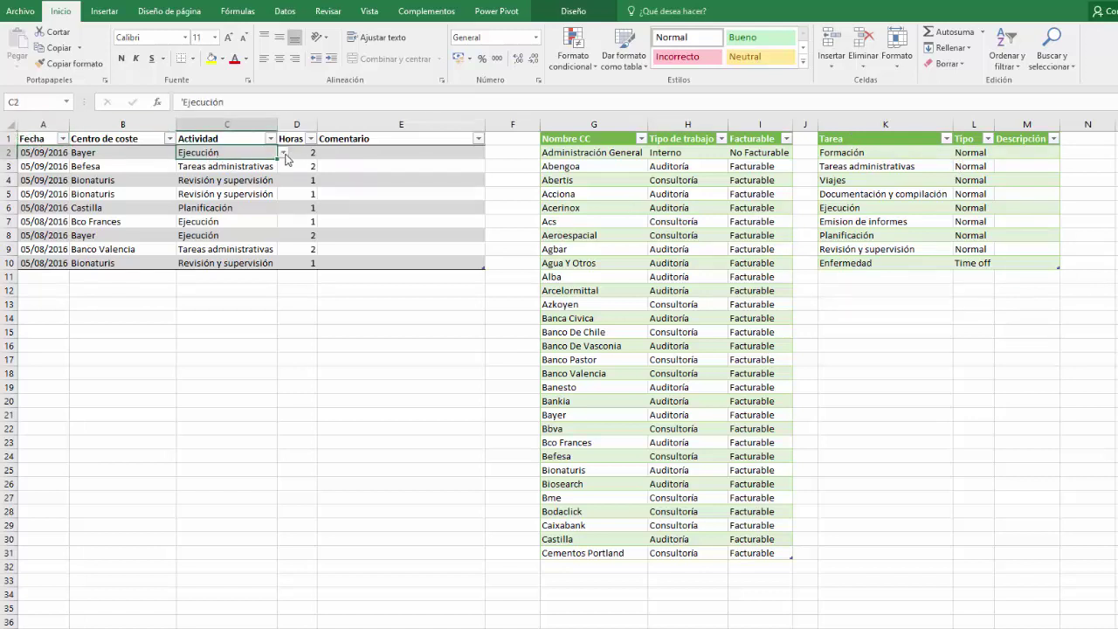
- Check the validation lists of the first Actividad cells and Centro de coste cell B3, and close the workbook without saving
{"action": "left_click", "coordinate": [283, 153]}
{"action": "left_click", "coordinate": [284, 154]}
{"action": "left_click", "coordinate": [248, 165]}
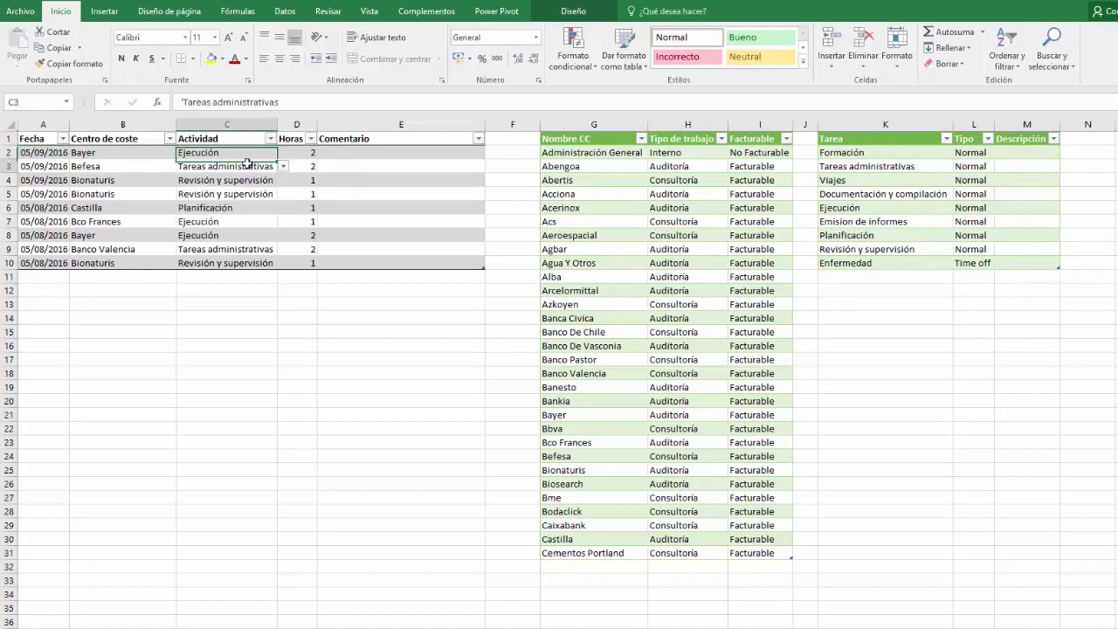
{"action": "left_click", "coordinate": [132, 169]}
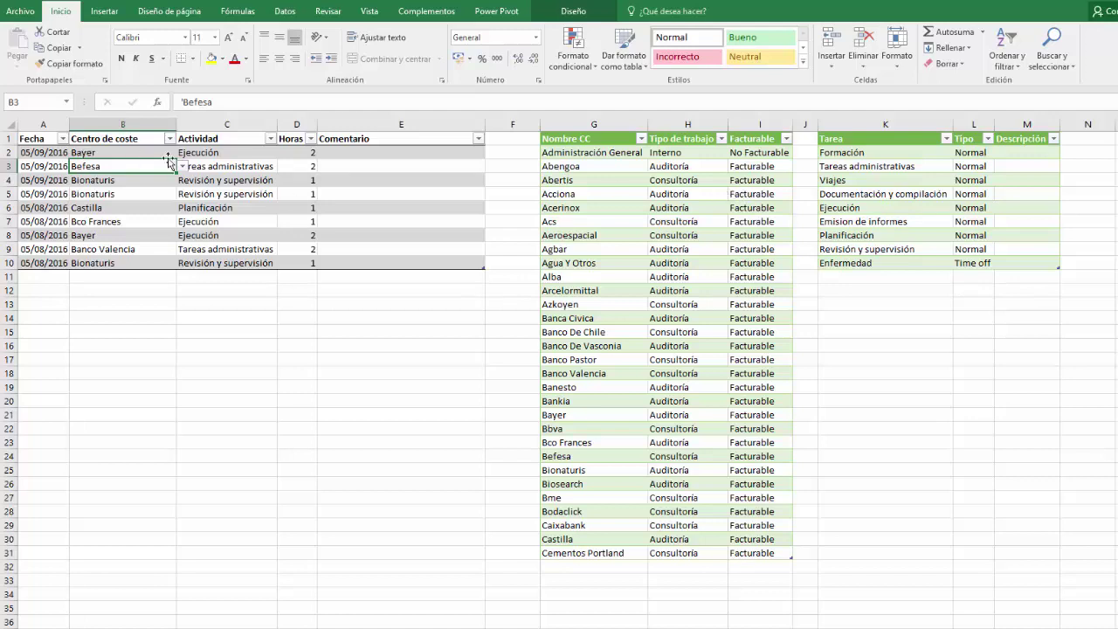
{"action": "key", "text": "alt+F4"}
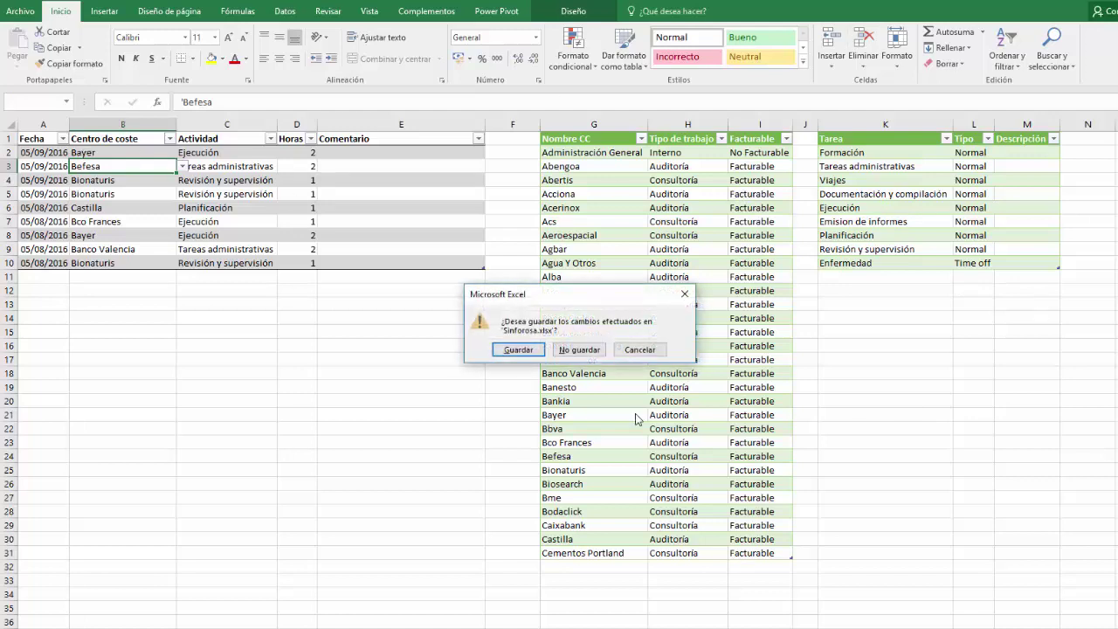
{"action": "left_click", "coordinate": [579, 355]}
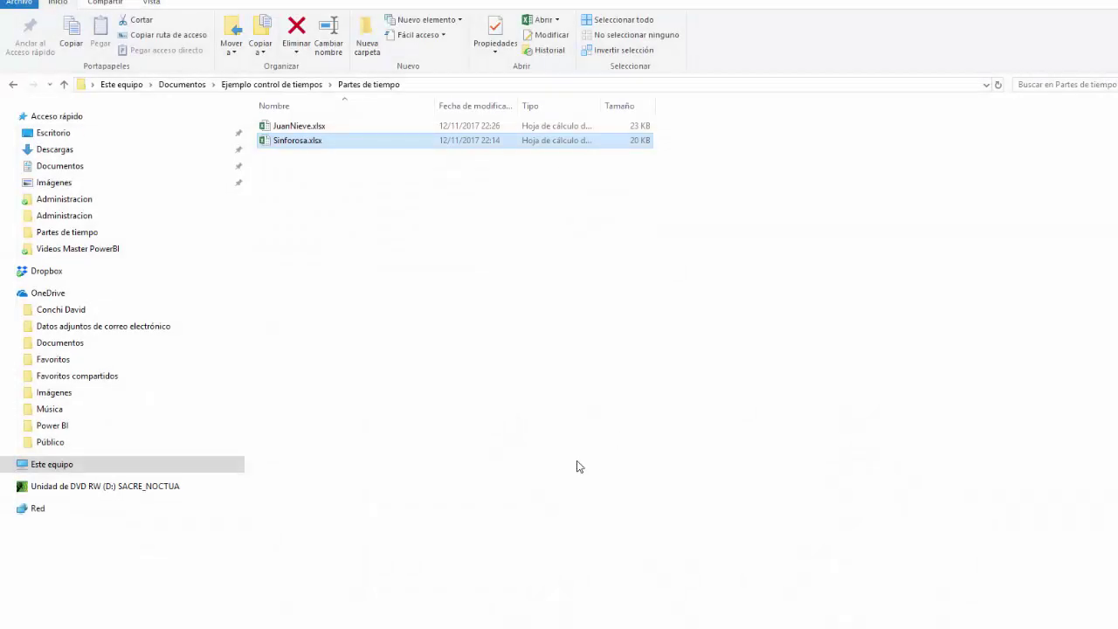
- Create a new Excel workbook named "Cuadro de mando" in the Administracion folder of Ejemplo control de tiempos and open it
{"action": "left_click", "coordinate": [306, 84]}
{"action": "double_click", "coordinate": [325, 128]}
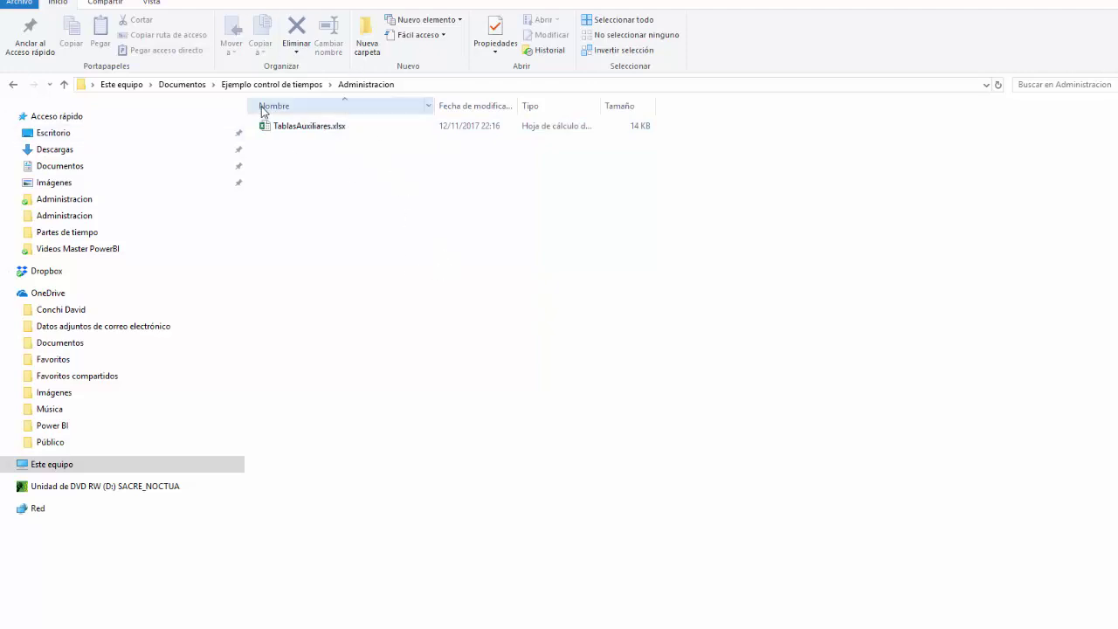
{"action": "right_click", "coordinate": [303, 158]}
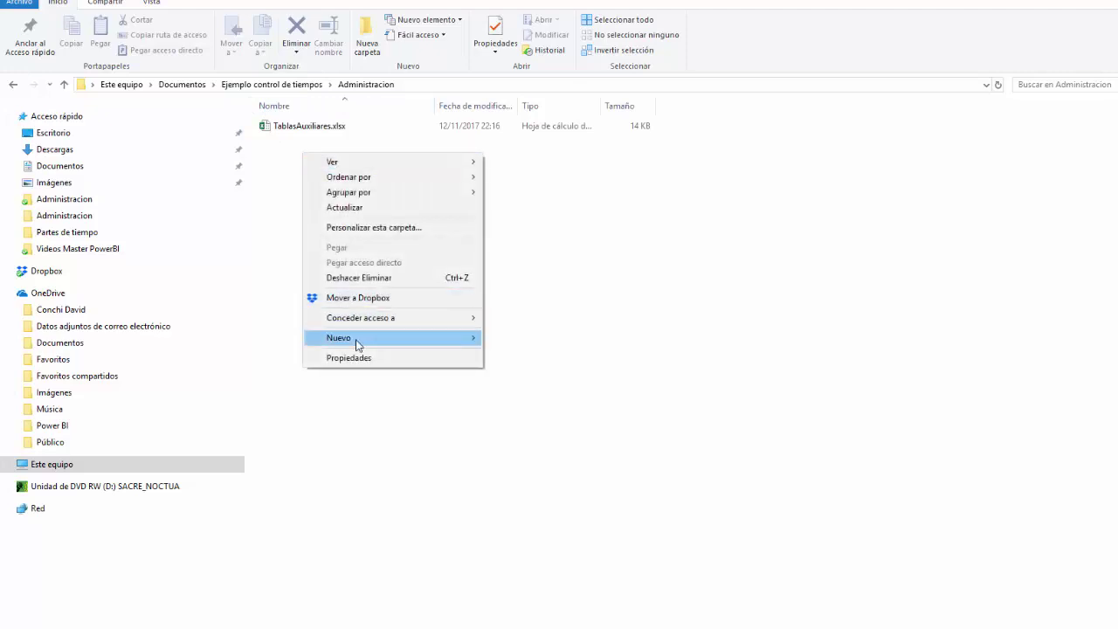
{"action": "mouse_move", "coordinate": [358, 341]}
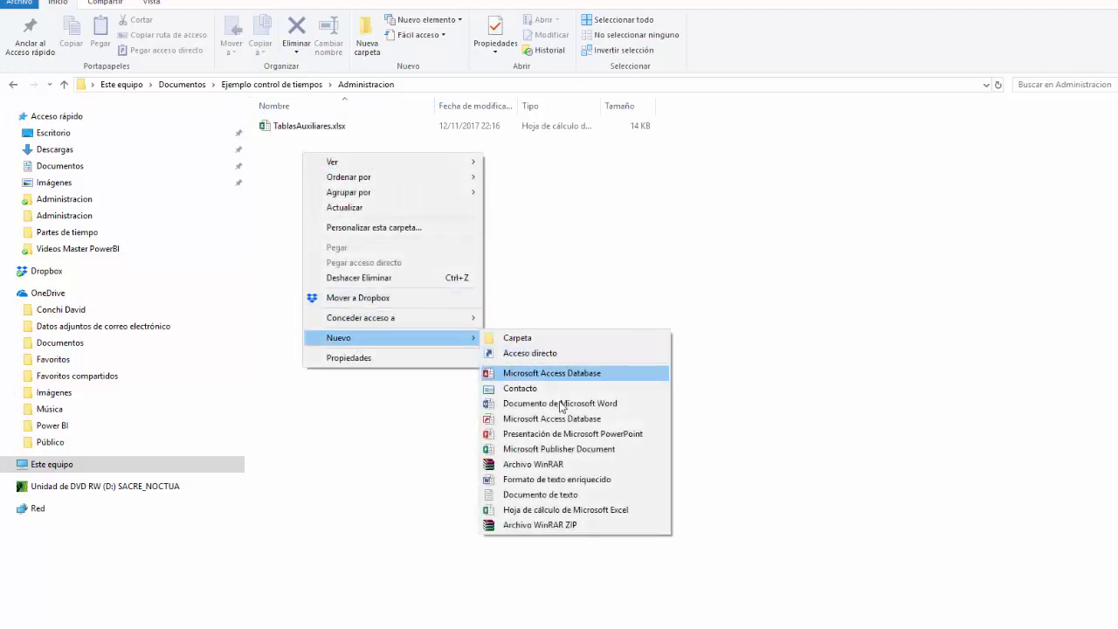
{"action": "left_click", "coordinate": [533, 511]}
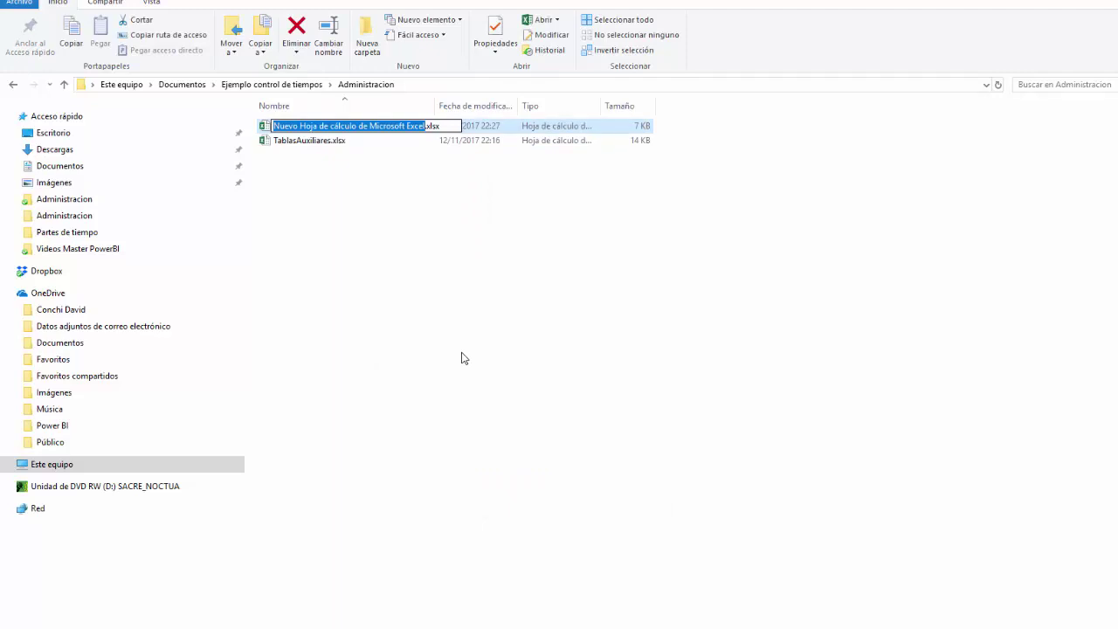
{"action": "type", "text": "Cuadro de"}
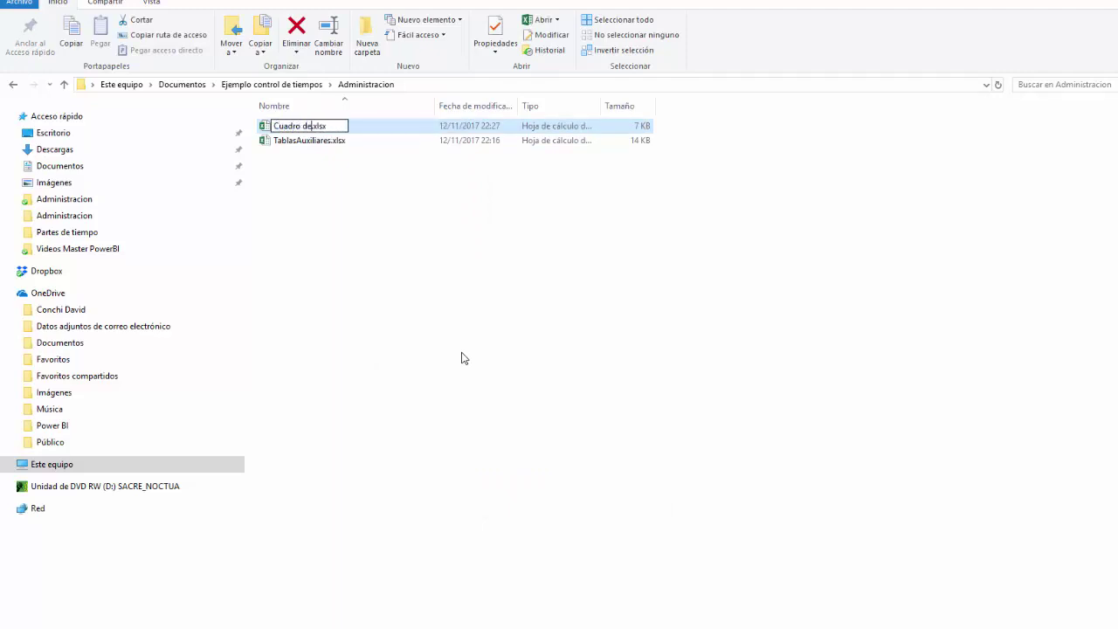
{"action": "type", "text": " mando"}
{"action": "key", "text": "Return"}
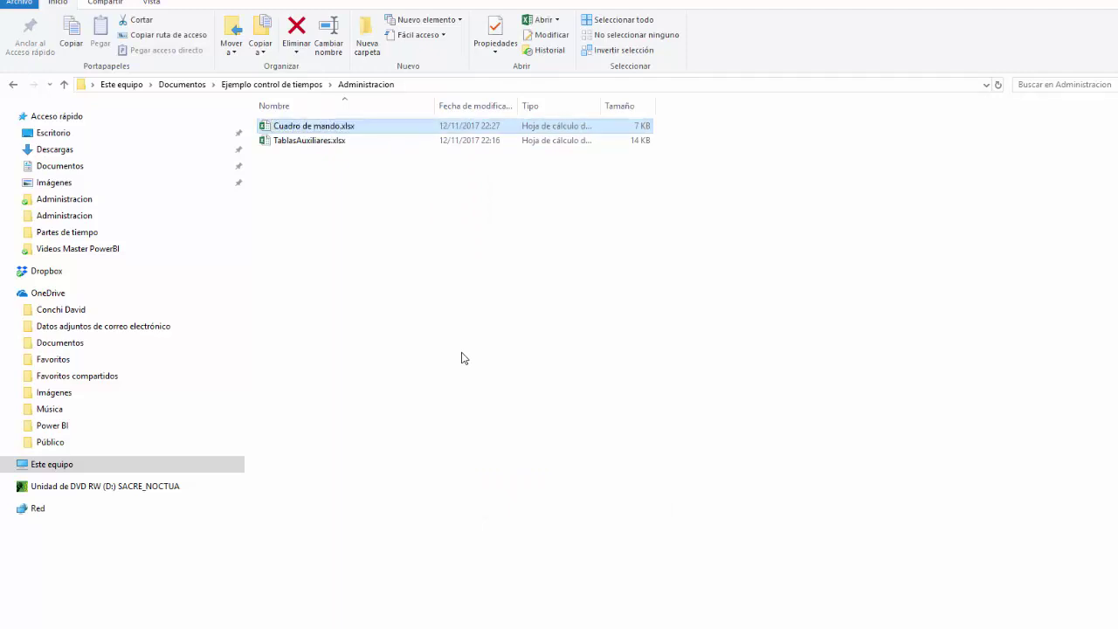
{"action": "key", "text": "Return"}
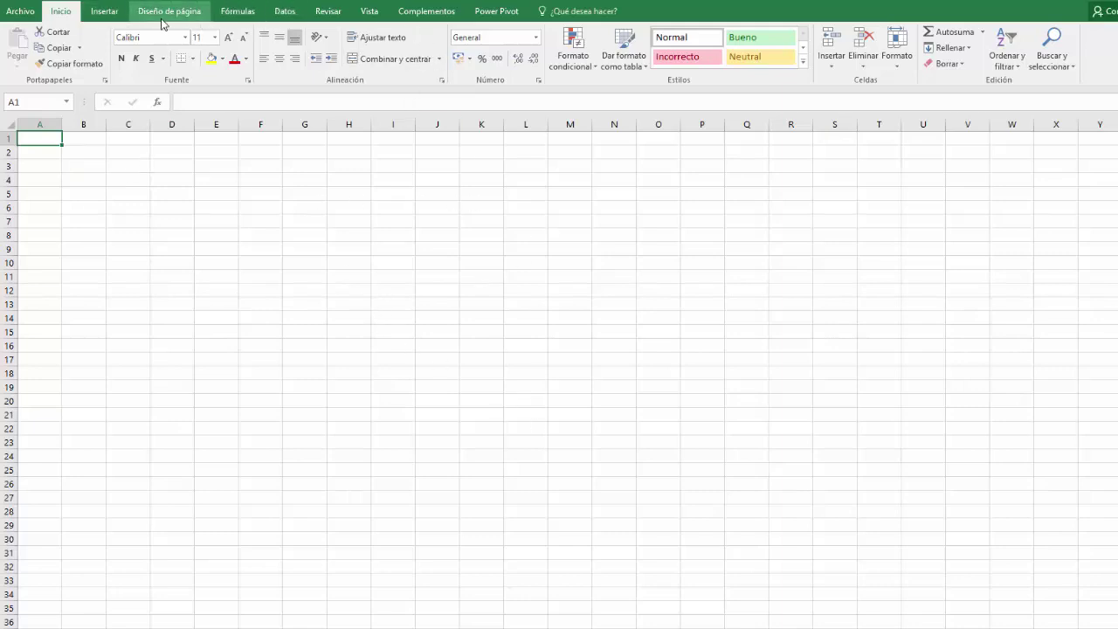
- Start a new query from the workbook TablasAuxiliares.xlsx in the Ejemplo control de tiempos\Administracion folder
{"action": "left_click", "coordinate": [284, 12]}
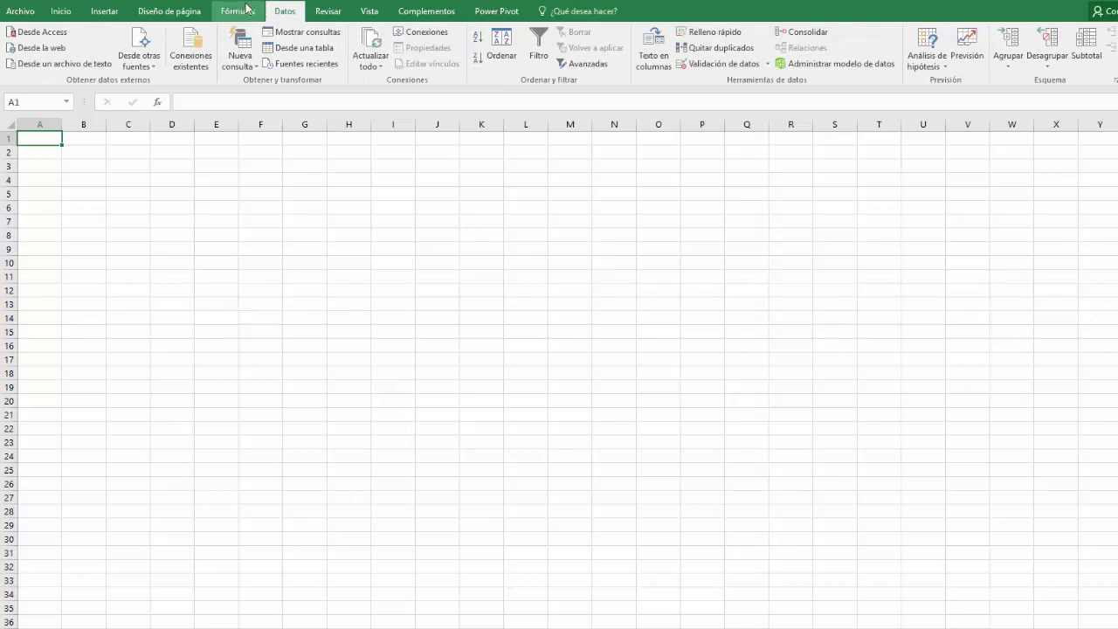
{"action": "left_click", "coordinate": [252, 72]}
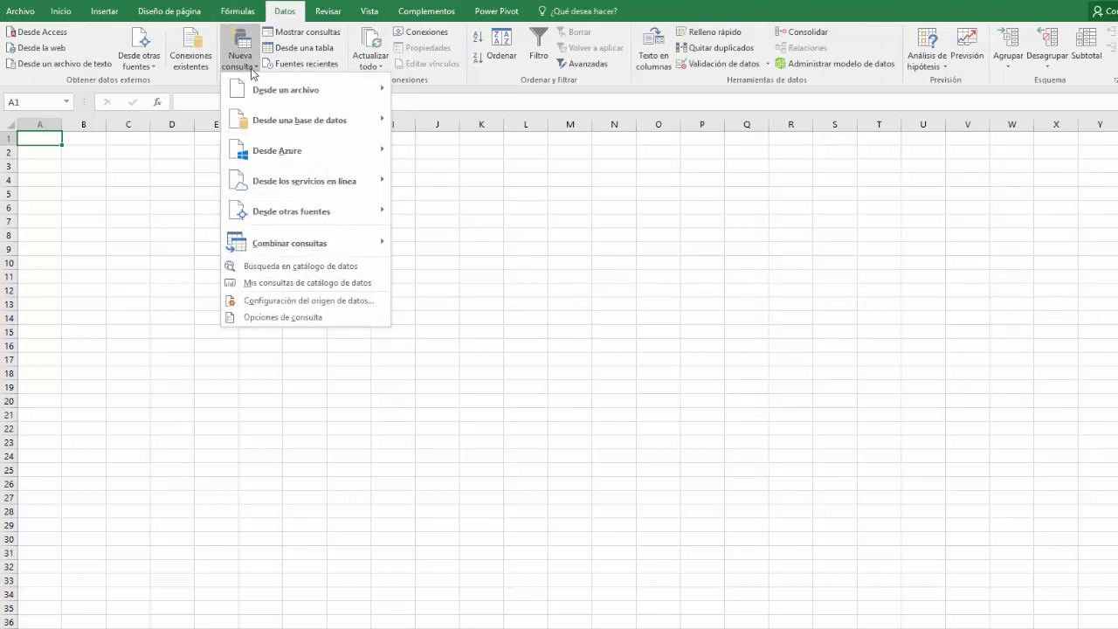
{"action": "mouse_move", "coordinate": [268, 95]}
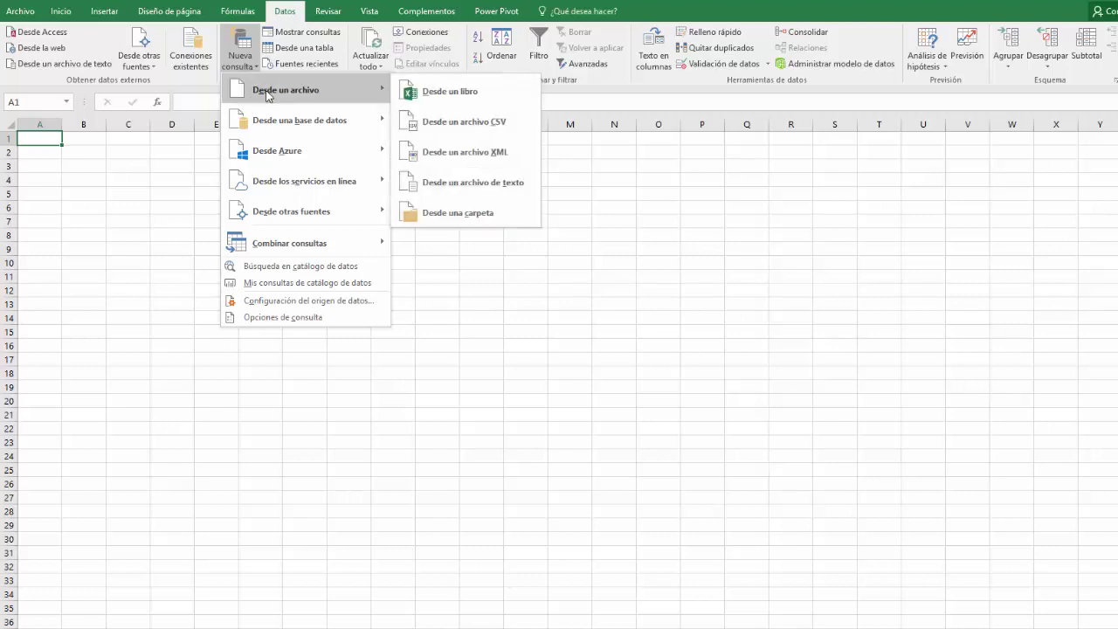
{"action": "left_click", "coordinate": [441, 92]}
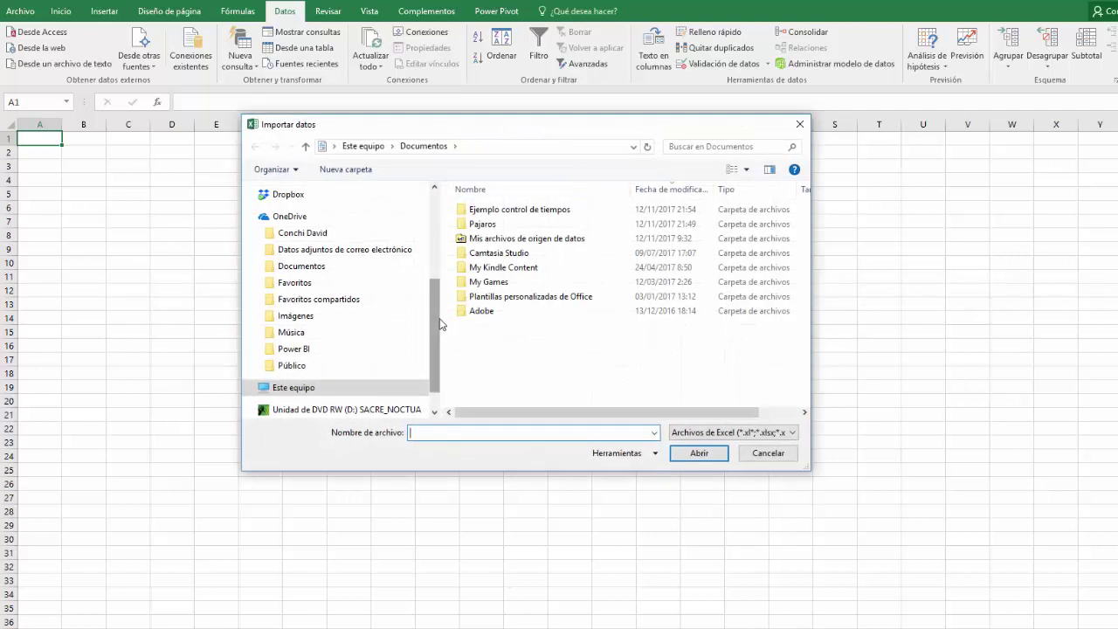
{"action": "double_click", "coordinate": [515, 209]}
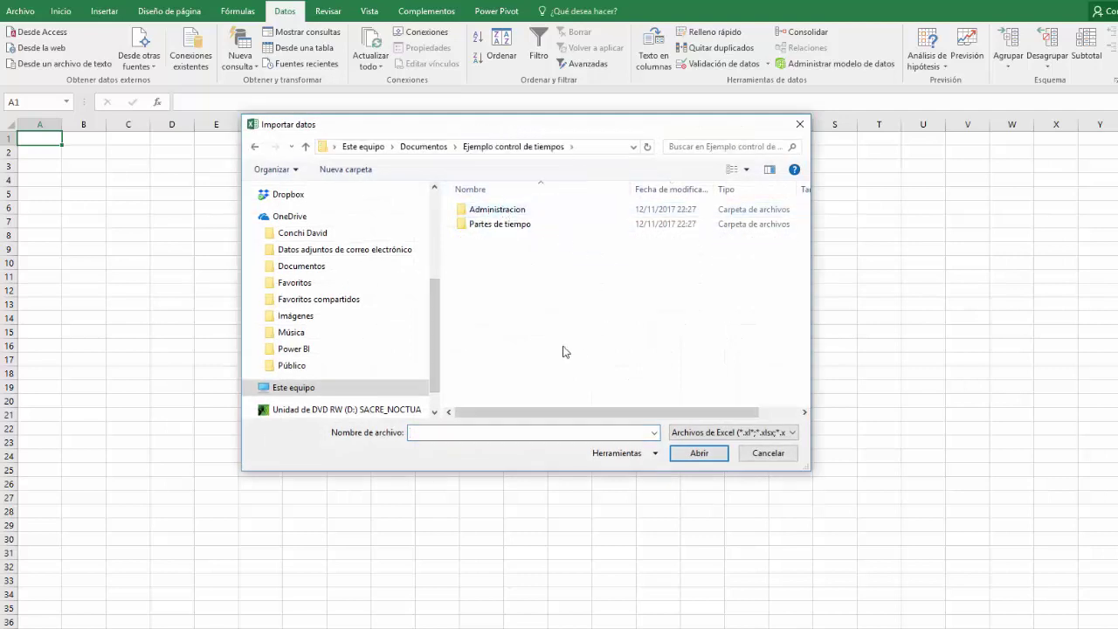
{"action": "double_click", "coordinate": [494, 211]}
{"action": "left_click", "coordinate": [511, 226]}
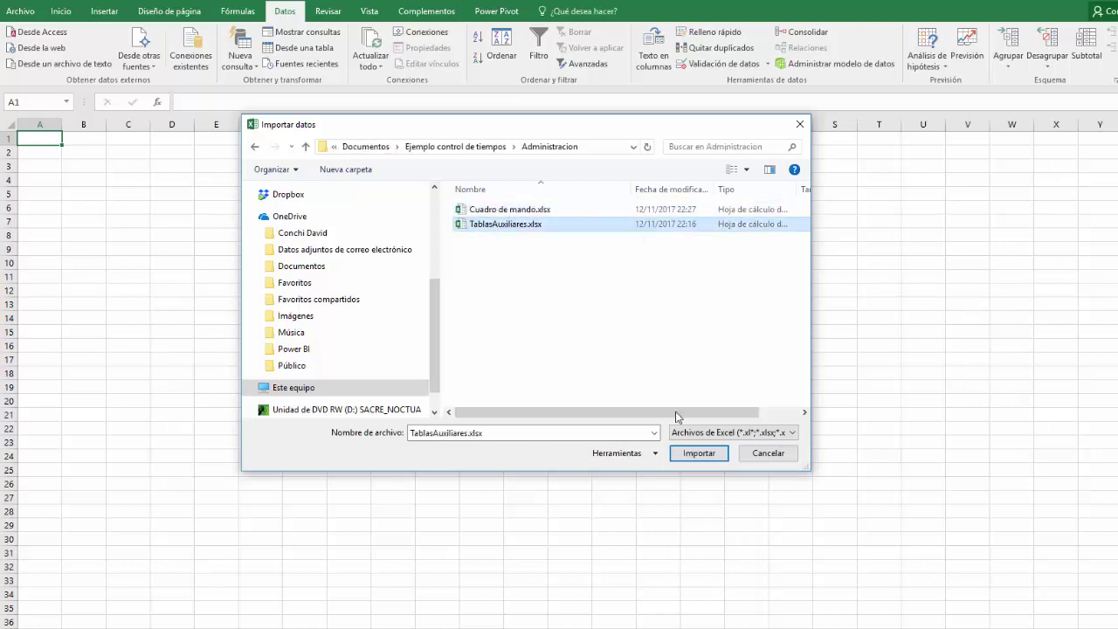
{"action": "left_click", "coordinate": [703, 457]}
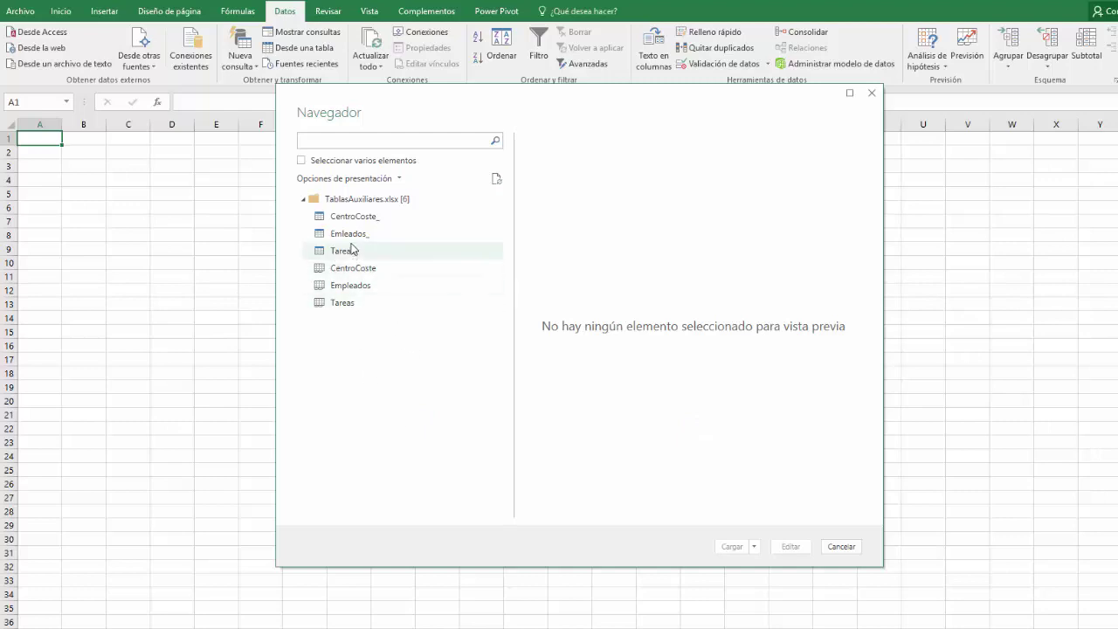
- Load the tables CentroCoste_, Emleados_ and Tareas_ together as connection only, adding them to the data model
{"action": "left_click", "coordinate": [350, 216]}
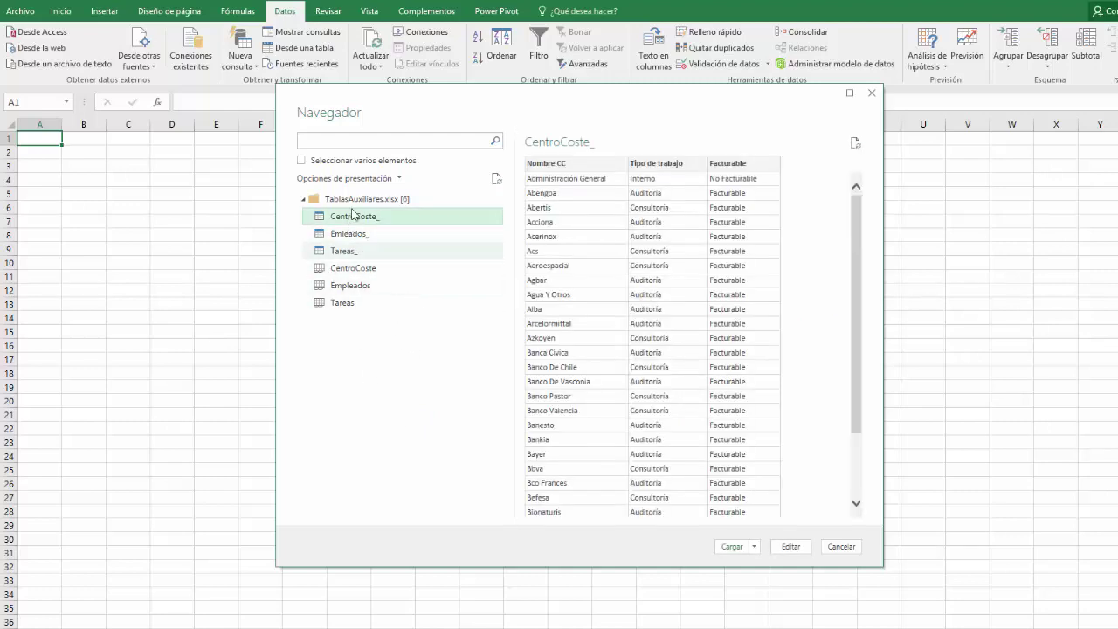
{"action": "left_click", "coordinate": [301, 161]}
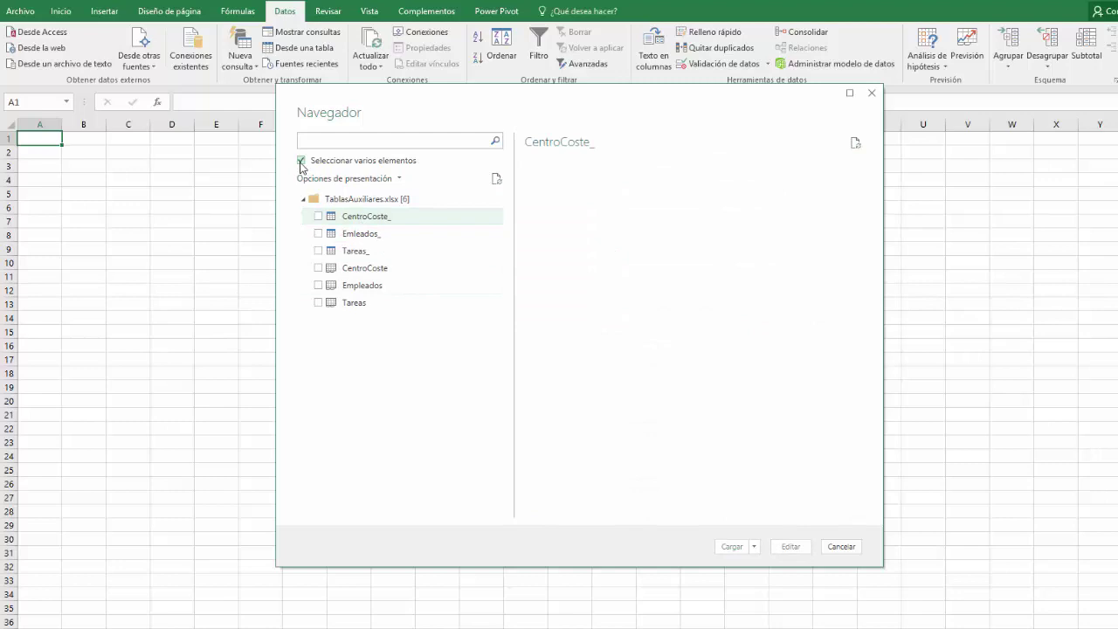
{"action": "left_click", "coordinate": [319, 216]}
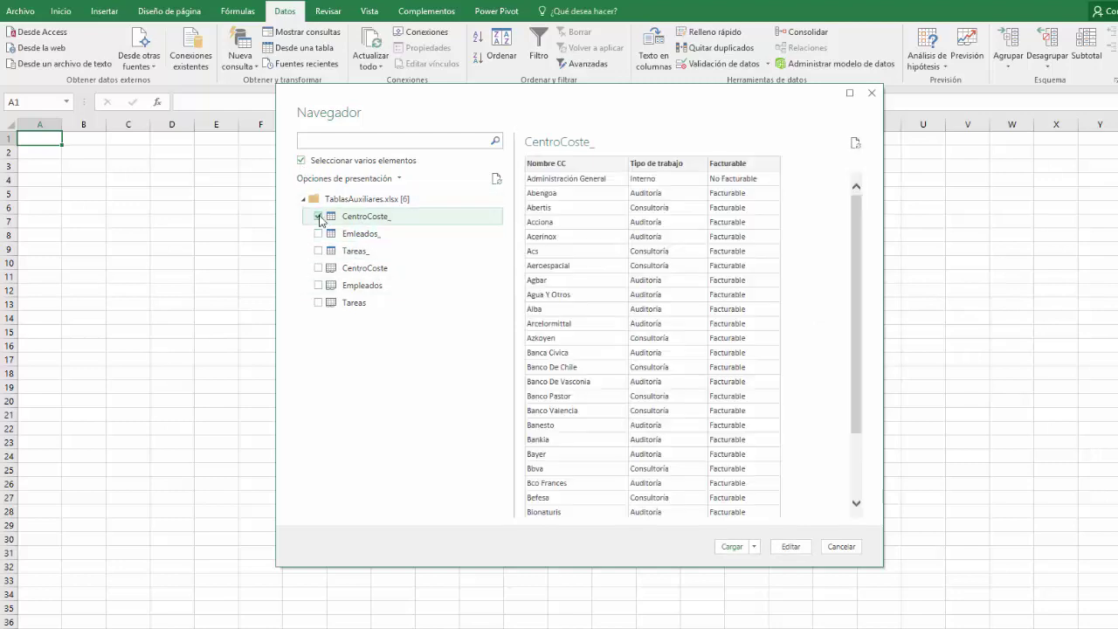
{"action": "left_click", "coordinate": [319, 233]}
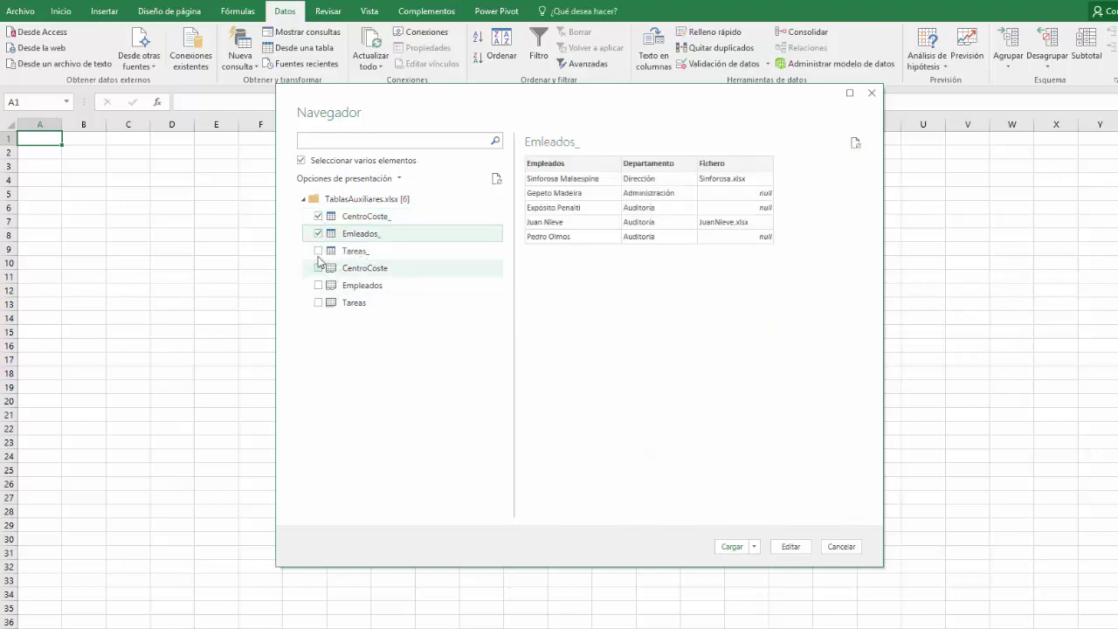
{"action": "left_click", "coordinate": [318, 252]}
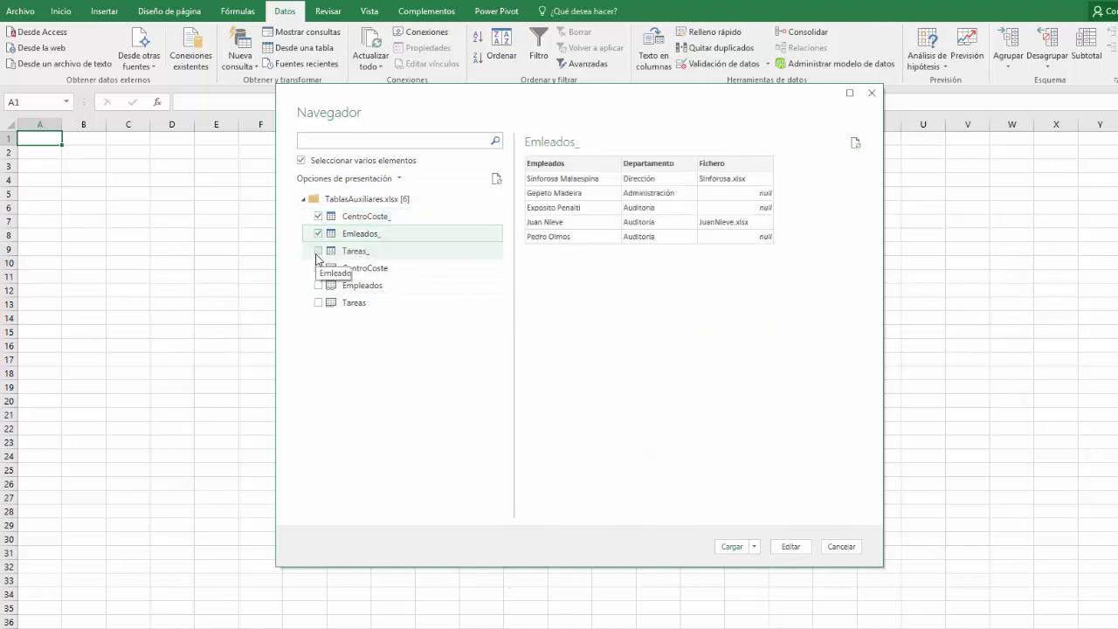
{"action": "left_click", "coordinate": [754, 547]}
{"action": "left_click", "coordinate": [784, 581]}
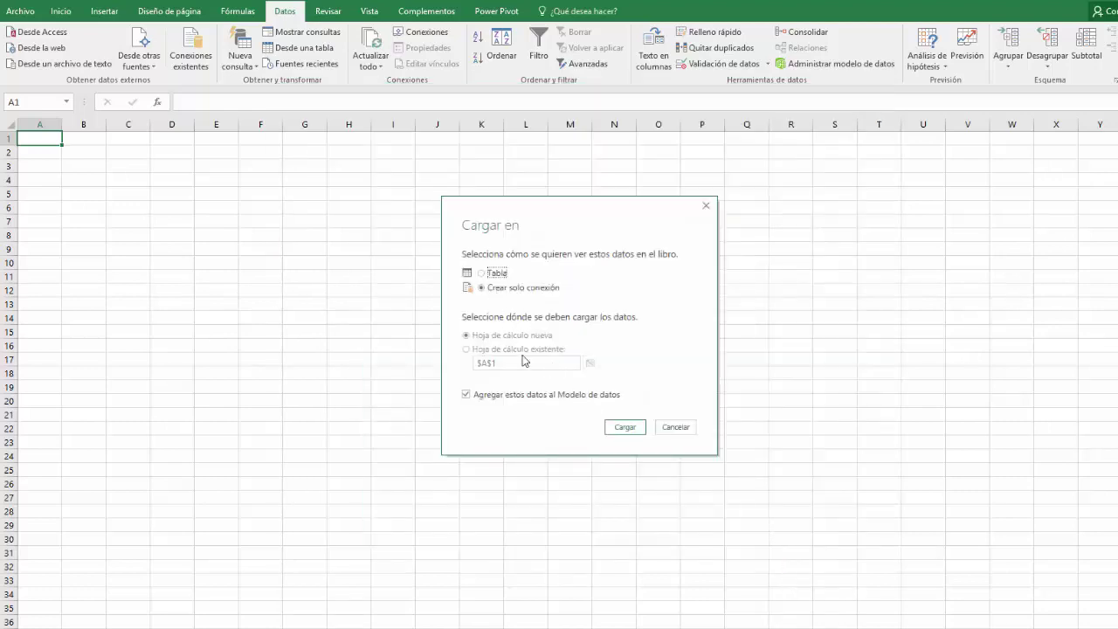
{"action": "left_click", "coordinate": [627, 430]}
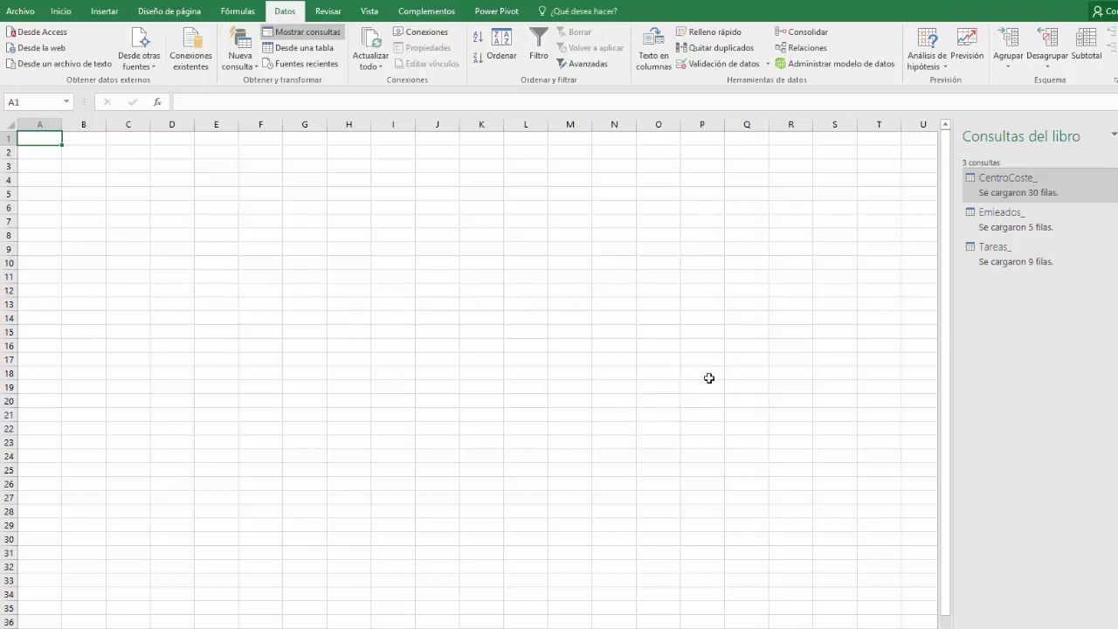
- Start a new query from a folder, using Documentos\Ejemplo control de tiempos\Partes de tiempo as the folder path
{"action": "left_click", "coordinate": [241, 61]}
{"action": "mouse_move", "coordinate": [262, 90]}
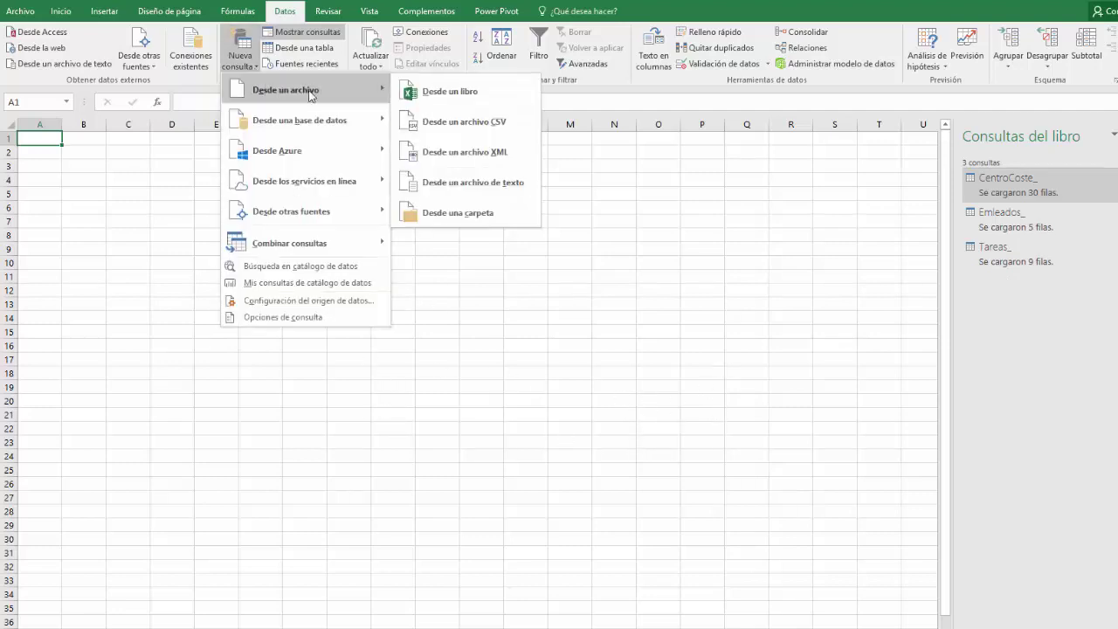
{"action": "left_click", "coordinate": [472, 214]}
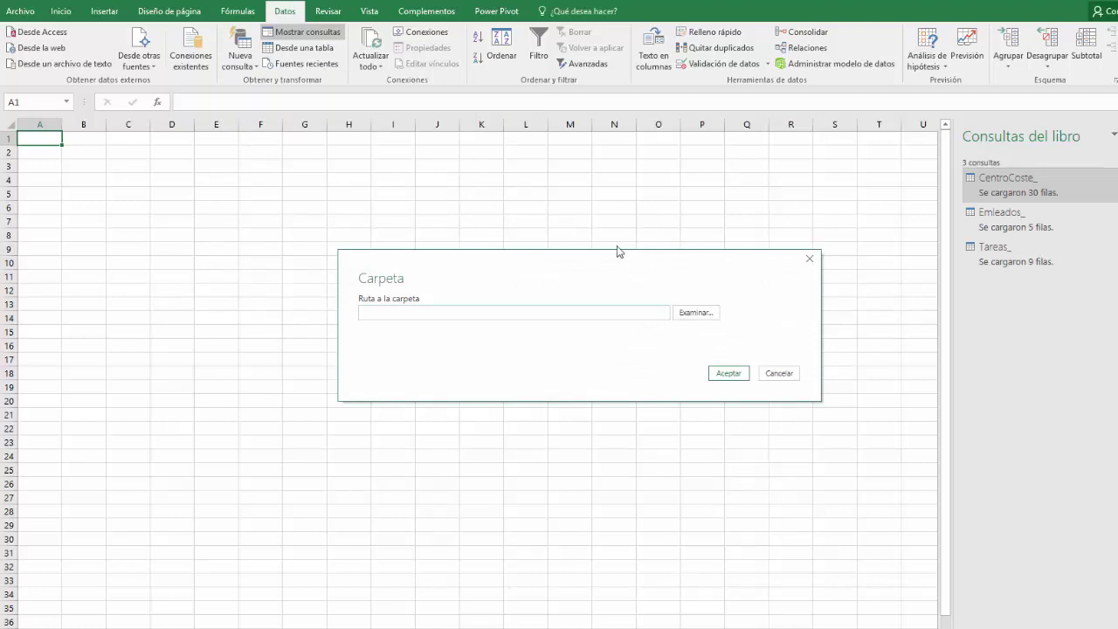
{"action": "left_click", "coordinate": [700, 319]}
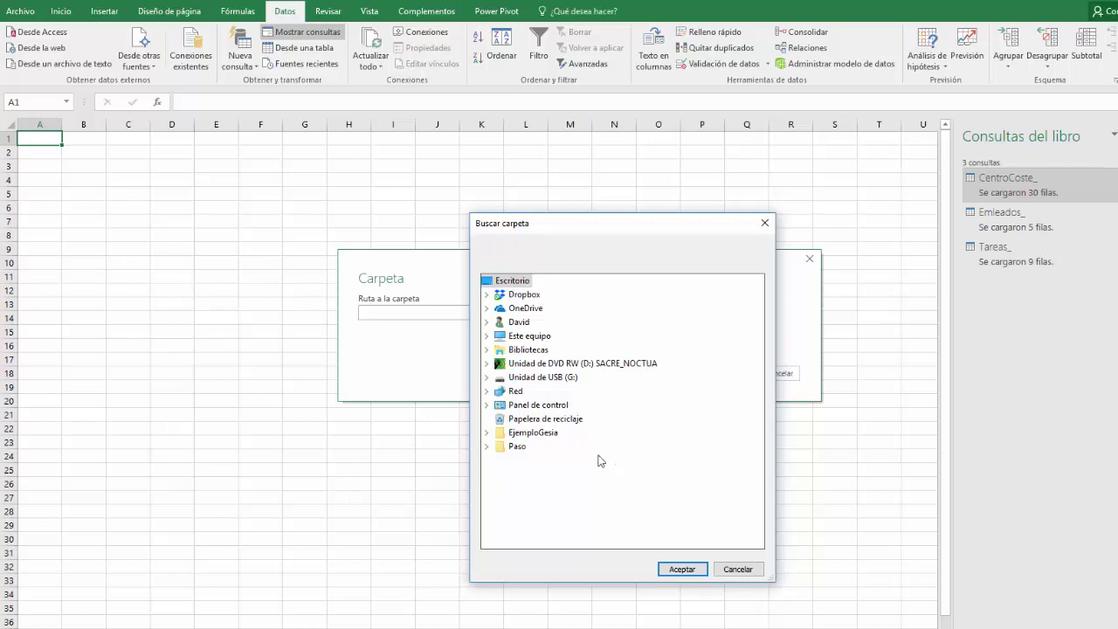
{"action": "left_click", "coordinate": [487, 321]}
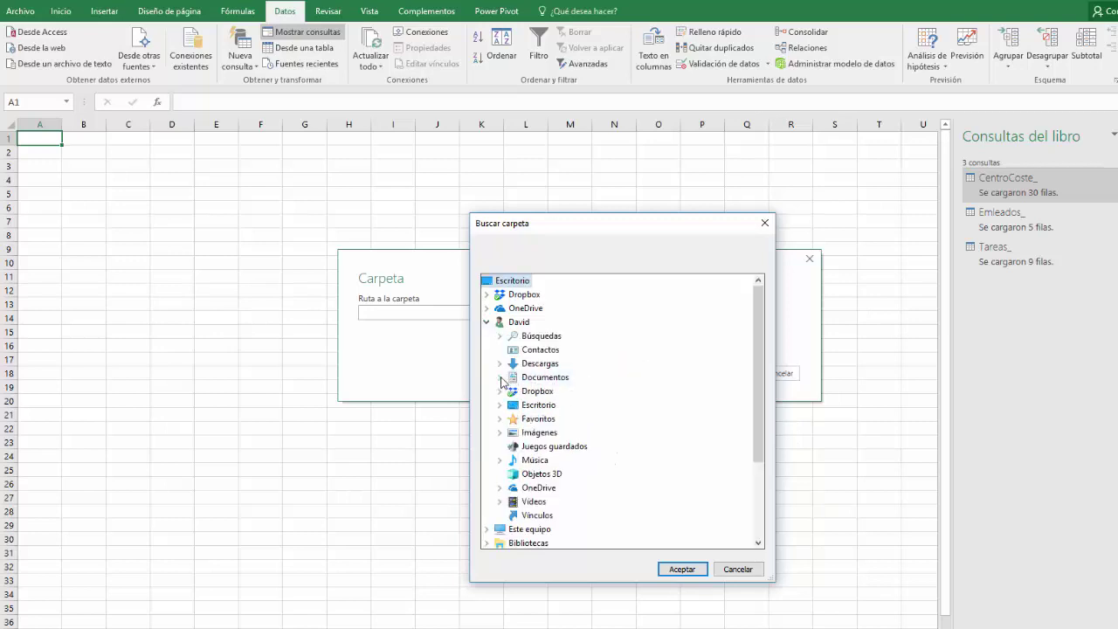
{"action": "left_click", "coordinate": [499, 377]}
{"action": "left_click", "coordinate": [513, 418]}
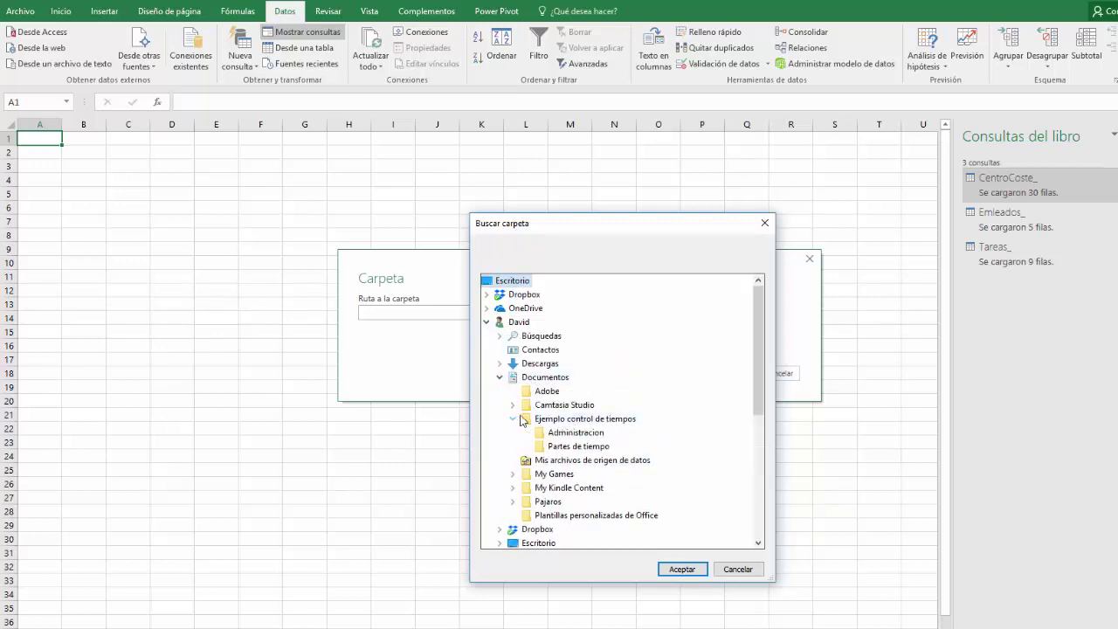
{"action": "left_click", "coordinate": [585, 447]}
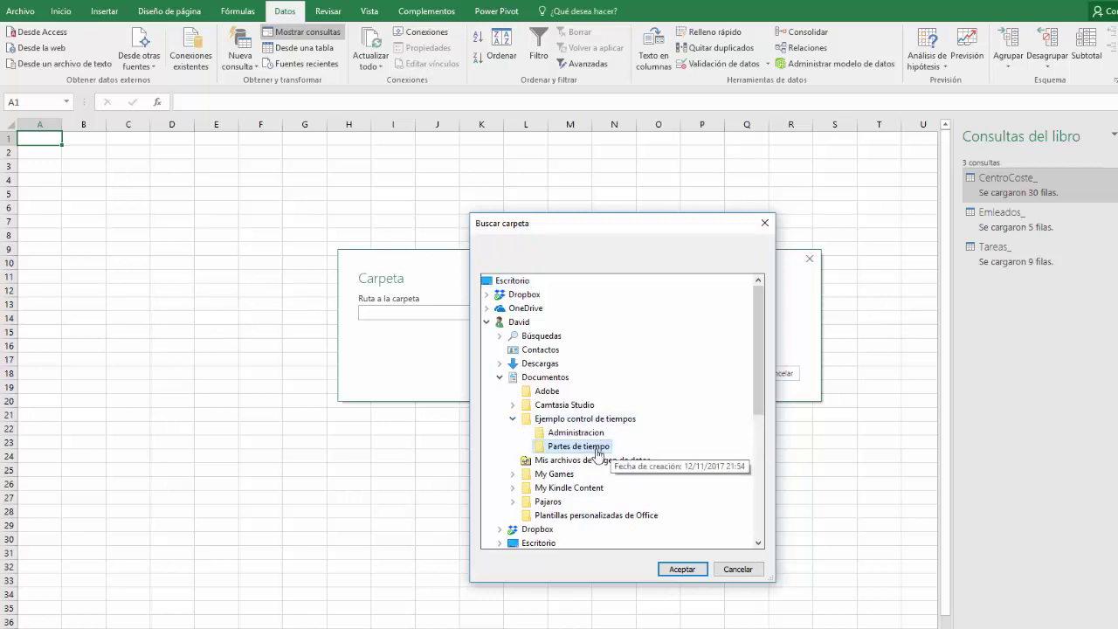
{"action": "left_click", "coordinate": [691, 570]}
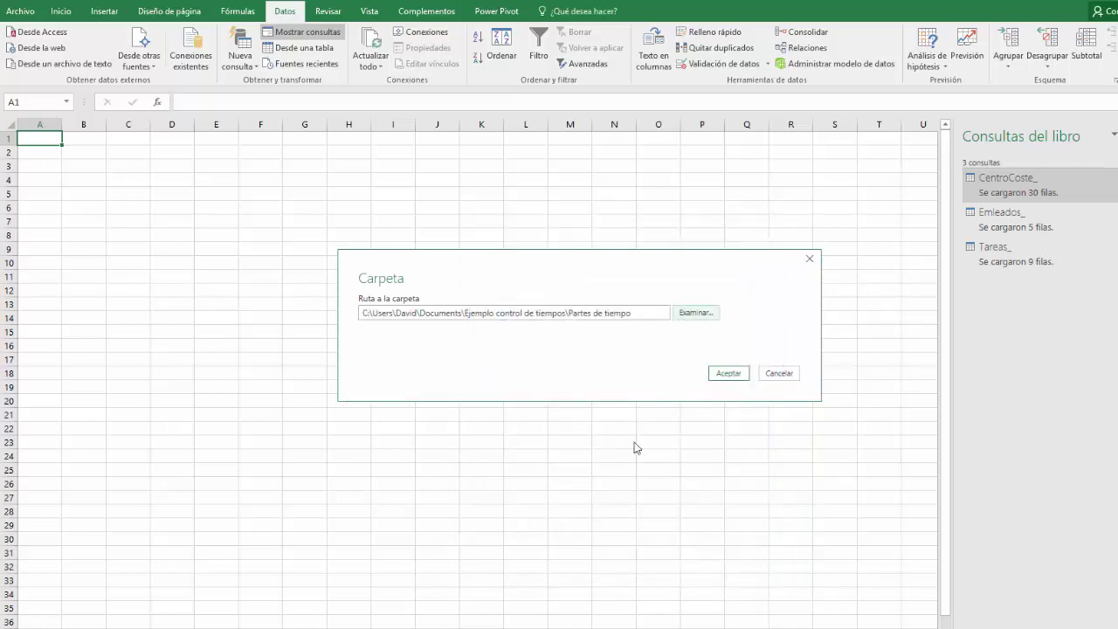
{"action": "left_click", "coordinate": [729, 374]}
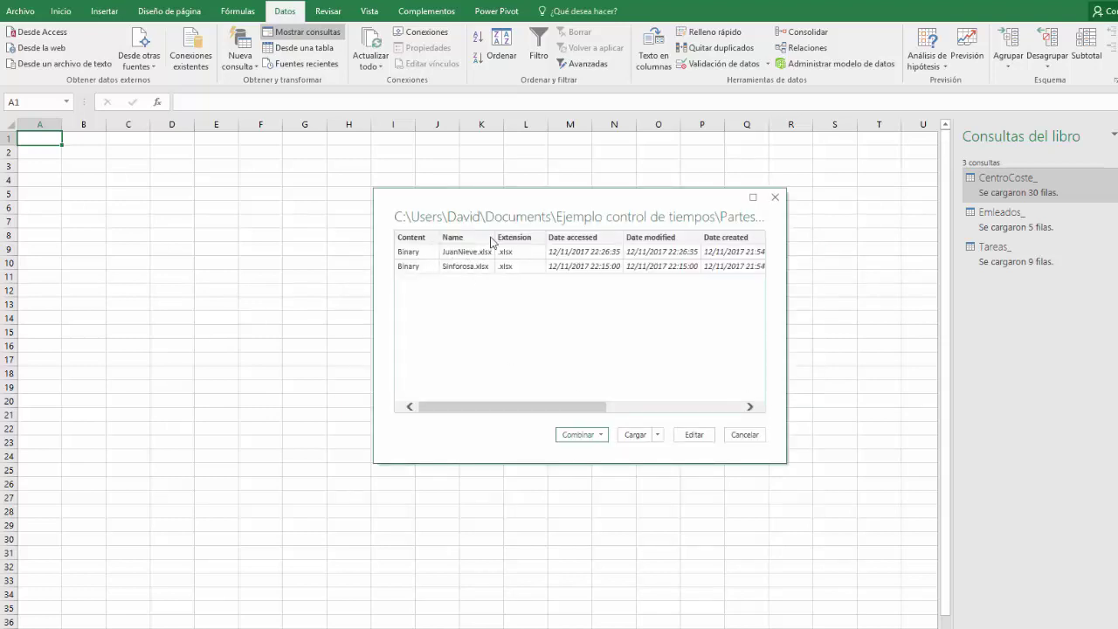
- Combine and edit the folder's files, extracting the PartesTiempo table with the first file as the sample
{"action": "left_click", "coordinate": [602, 435]}
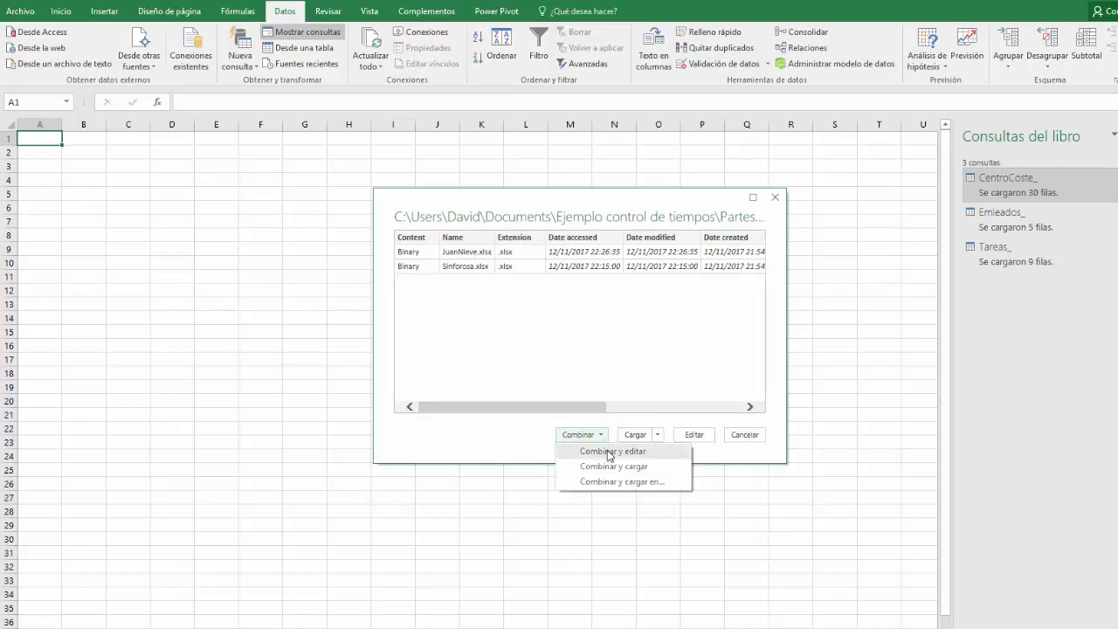
{"action": "left_click", "coordinate": [609, 453]}
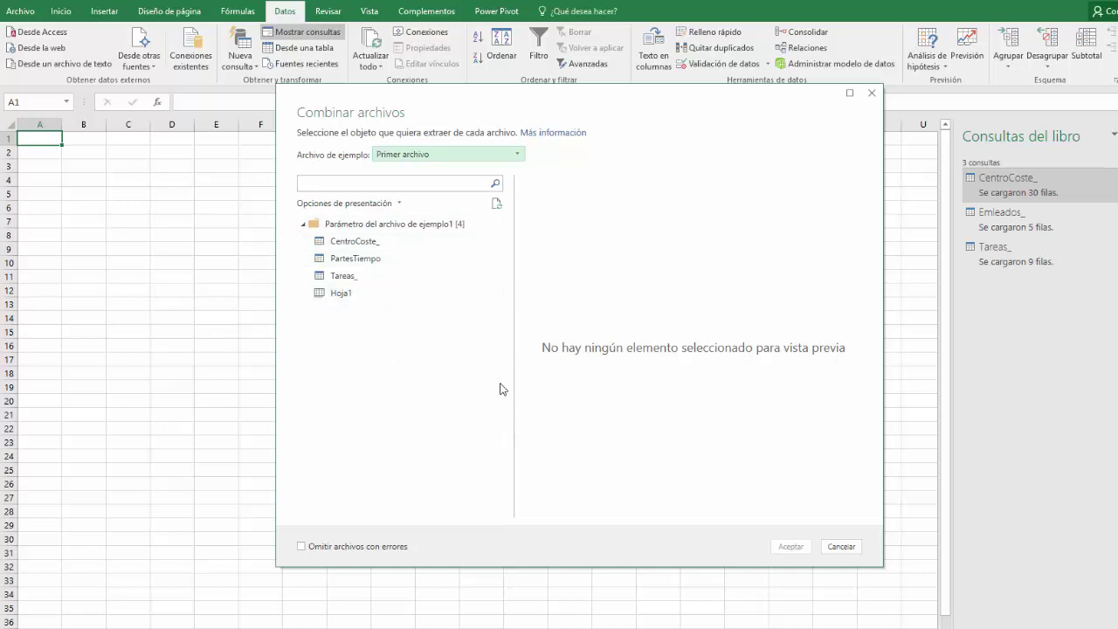
{"action": "left_click", "coordinate": [345, 262]}
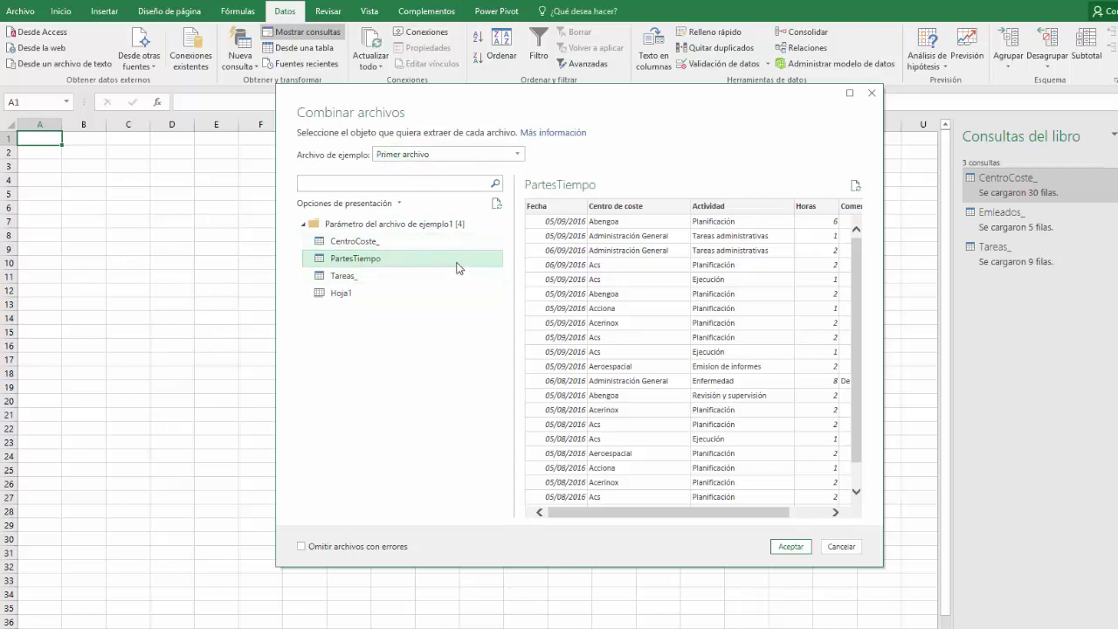
{"action": "left_click", "coordinate": [789, 548]}
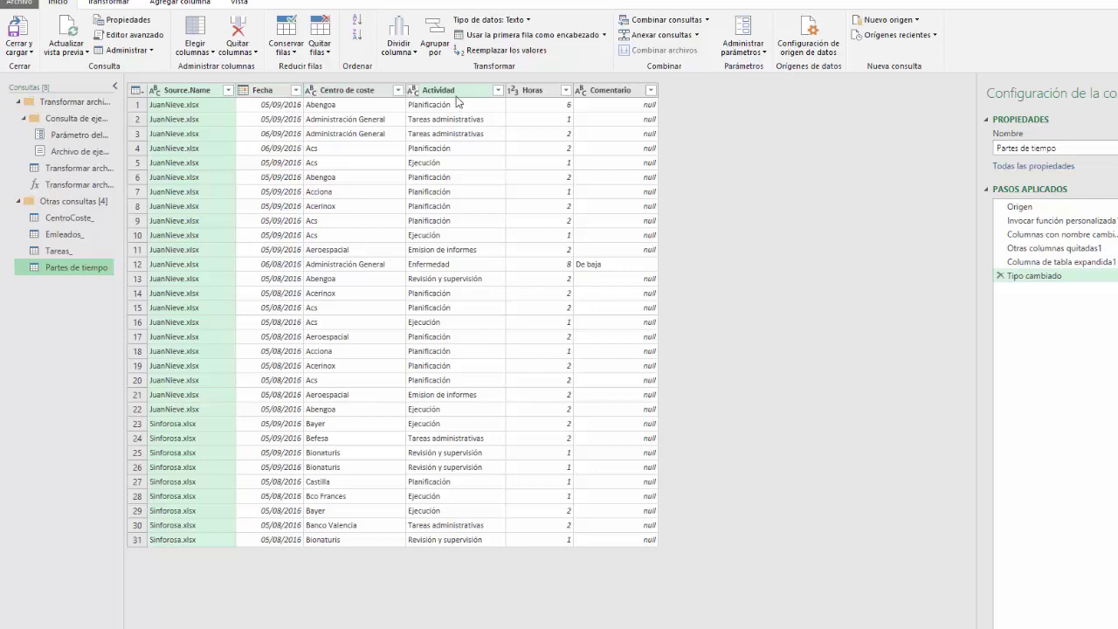
- Check the data type options of the Horas column in the Partes de tiempo query
{"action": "left_click", "coordinate": [515, 93]}
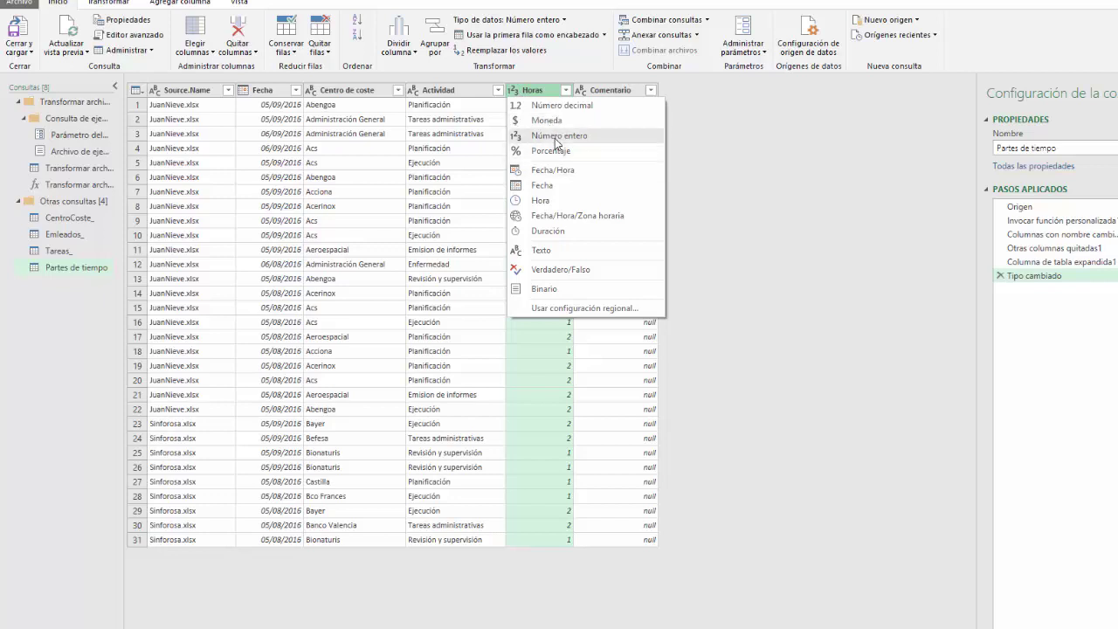
{"action": "left_click", "coordinate": [517, 90]}
{"action": "left_click", "coordinate": [517, 91]}
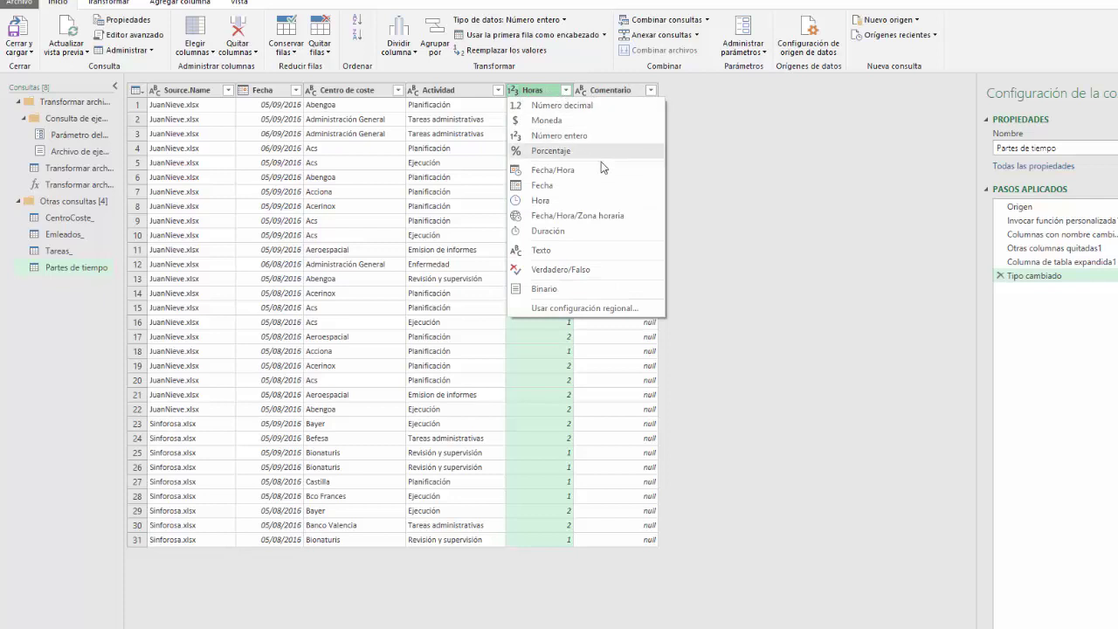
- Close the query editor and load the Partes de tiempo query as connection only
{"action": "left_click", "coordinate": [32, 53]}
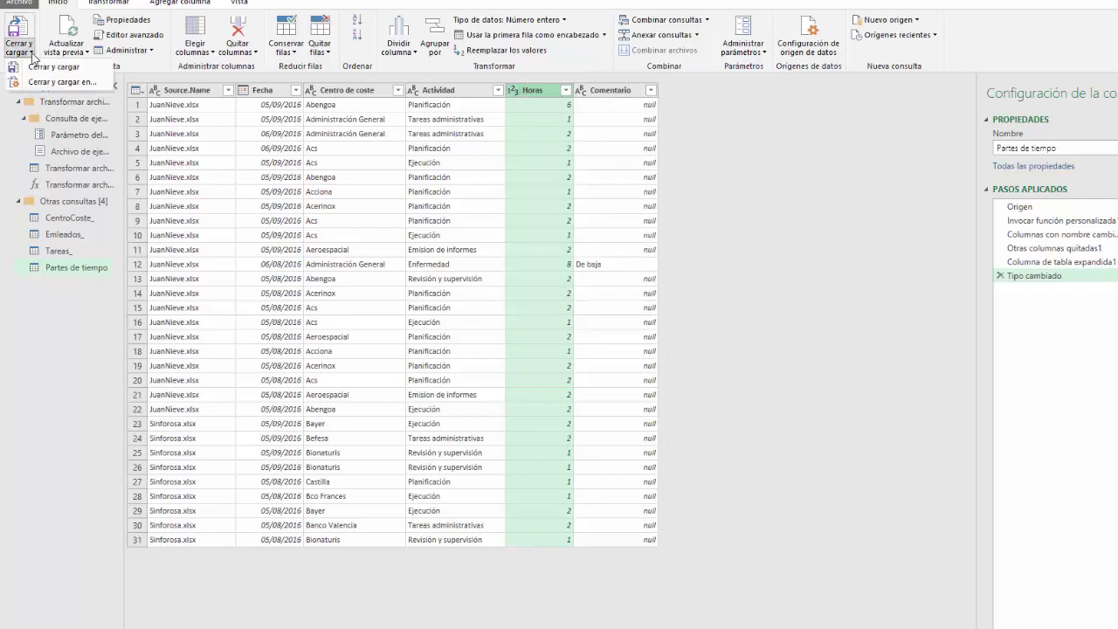
{"action": "left_click", "coordinate": [52, 84]}
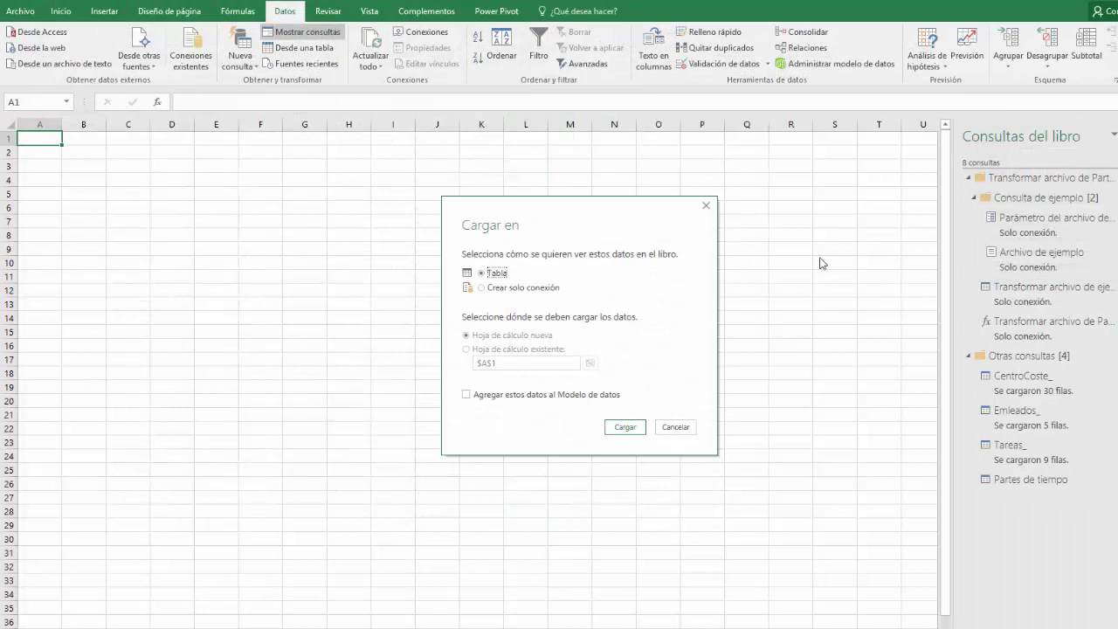
{"action": "left_click", "coordinate": [483, 287]}
{"action": "left_click", "coordinate": [626, 428]}
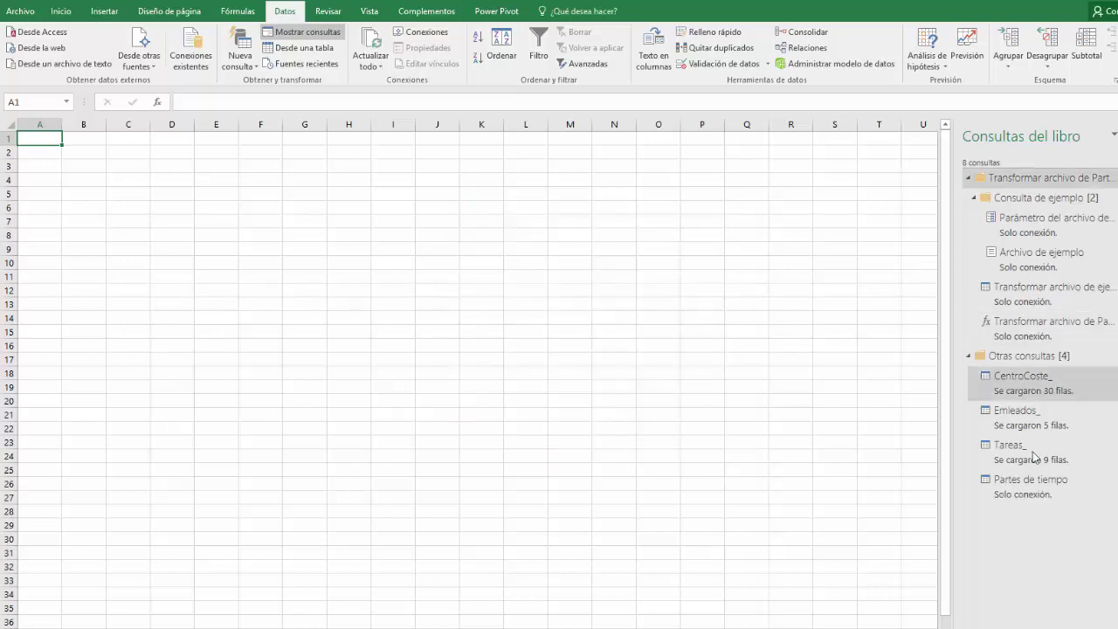
- Change the load settings of the Partes de tiempo query to add its data to the data model
{"action": "mouse_move", "coordinate": [1025, 497]}
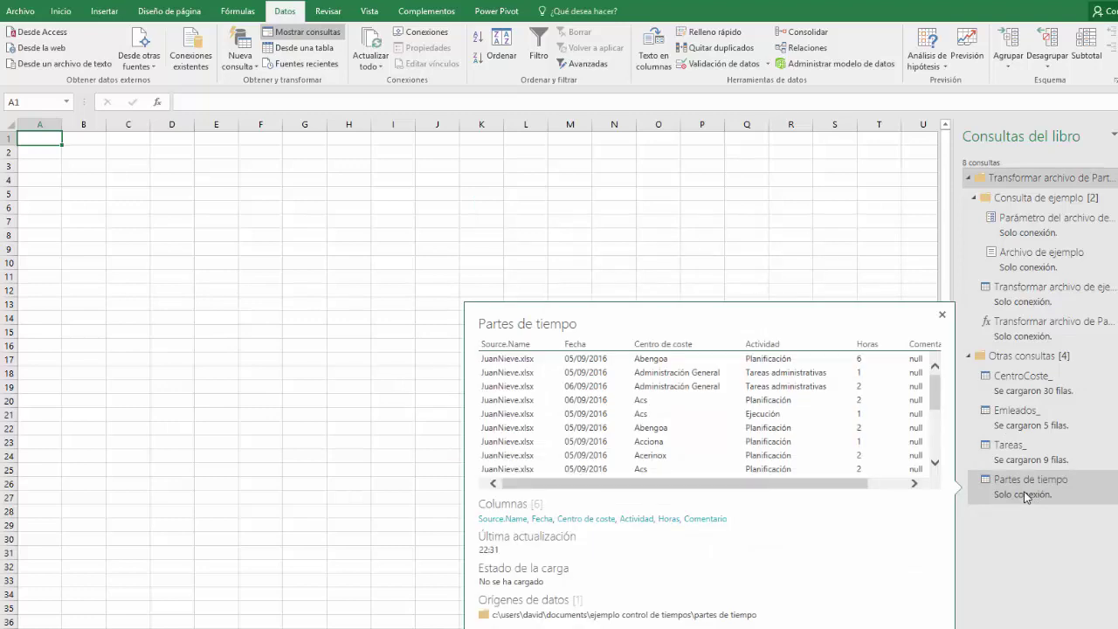
{"action": "right_click", "coordinate": [1030, 496]}
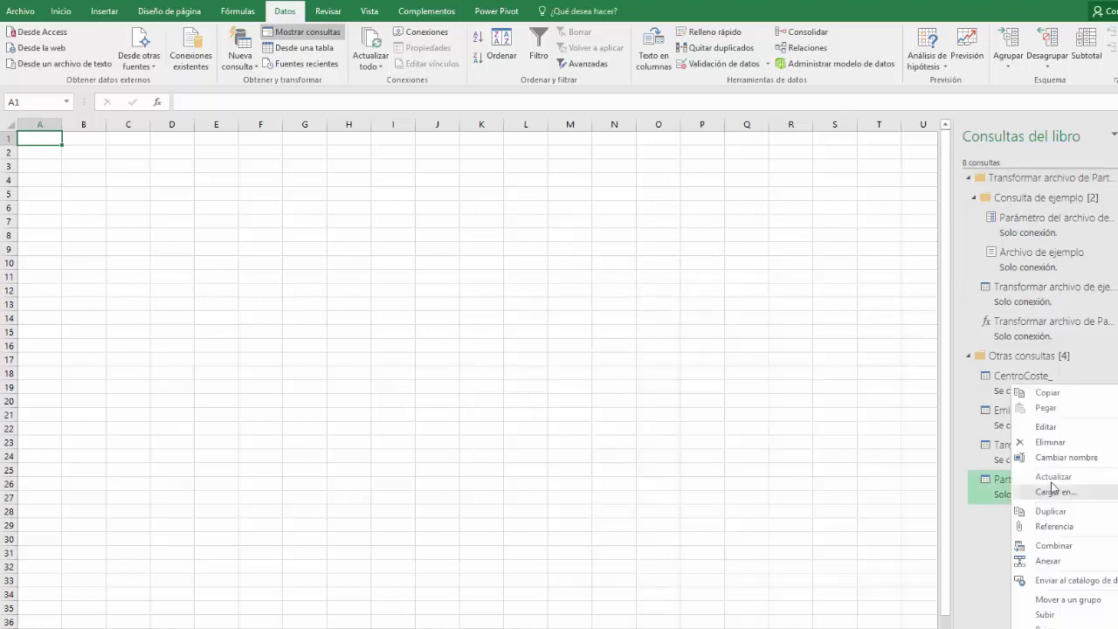
{"action": "left_click", "coordinate": [1049, 492]}
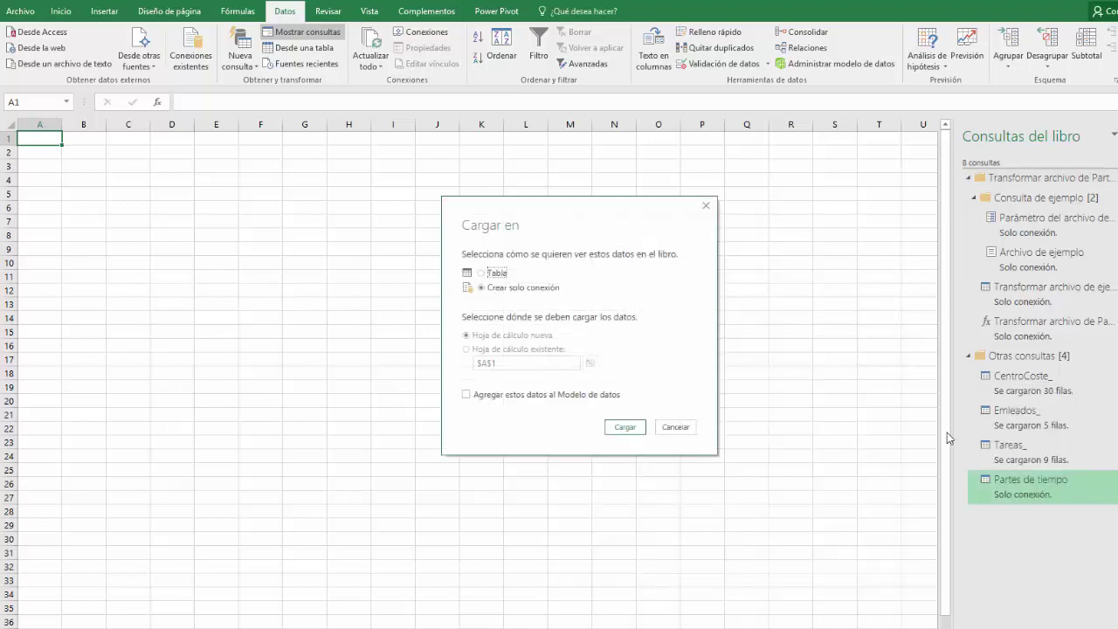
{"action": "left_click", "coordinate": [464, 396]}
{"action": "left_click", "coordinate": [618, 432]}
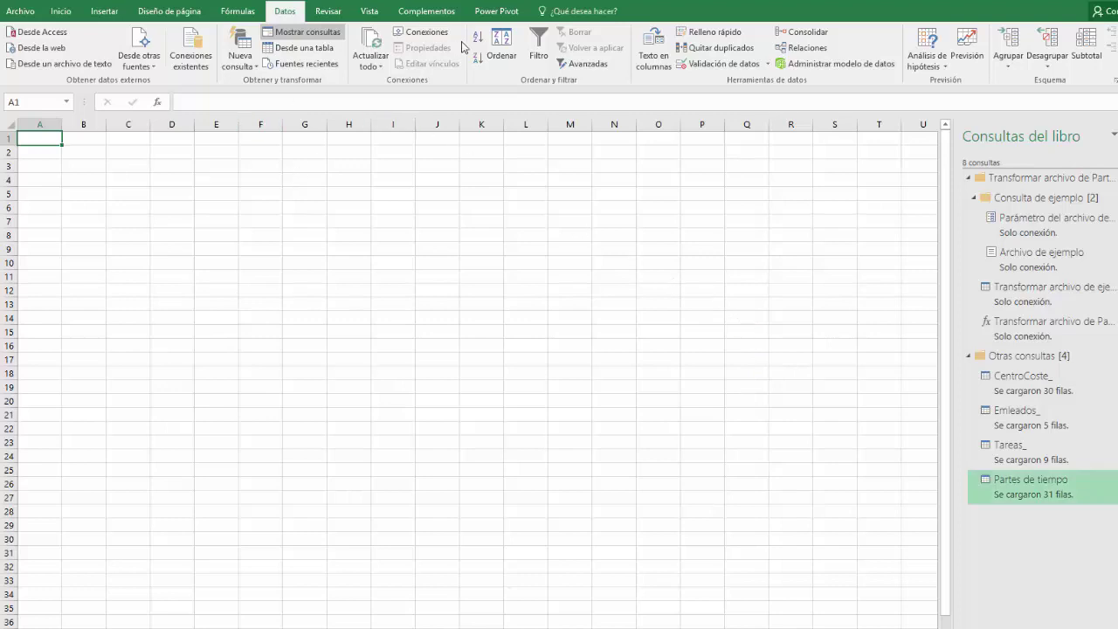
- Open the Power Pivot data model and show its tables in diagram view
{"action": "left_click", "coordinate": [496, 11]}
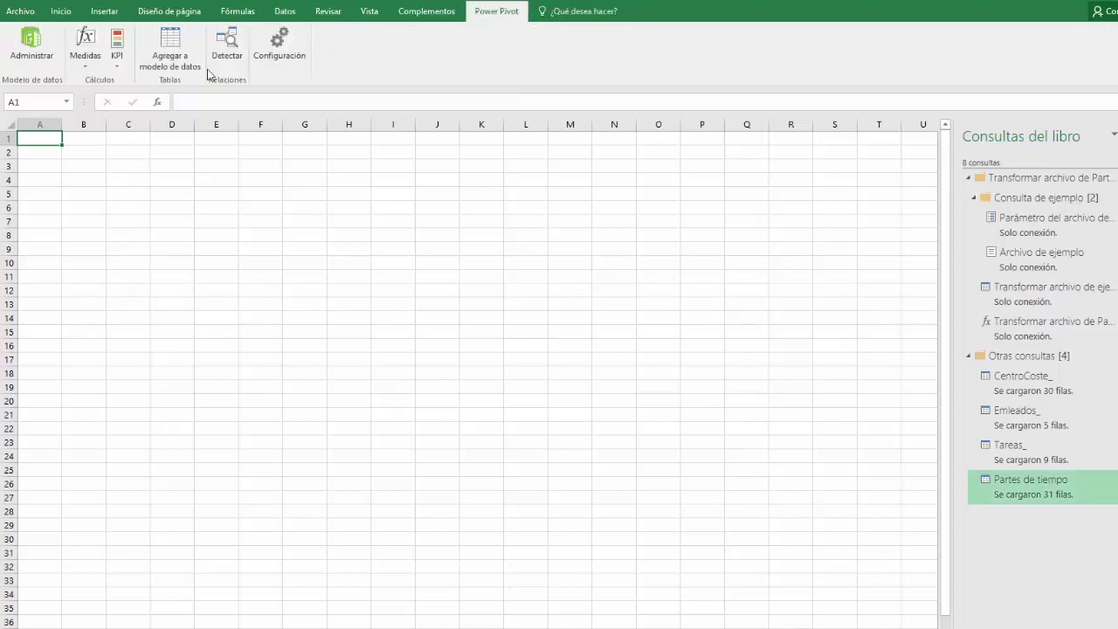
{"action": "left_click", "coordinate": [35, 39]}
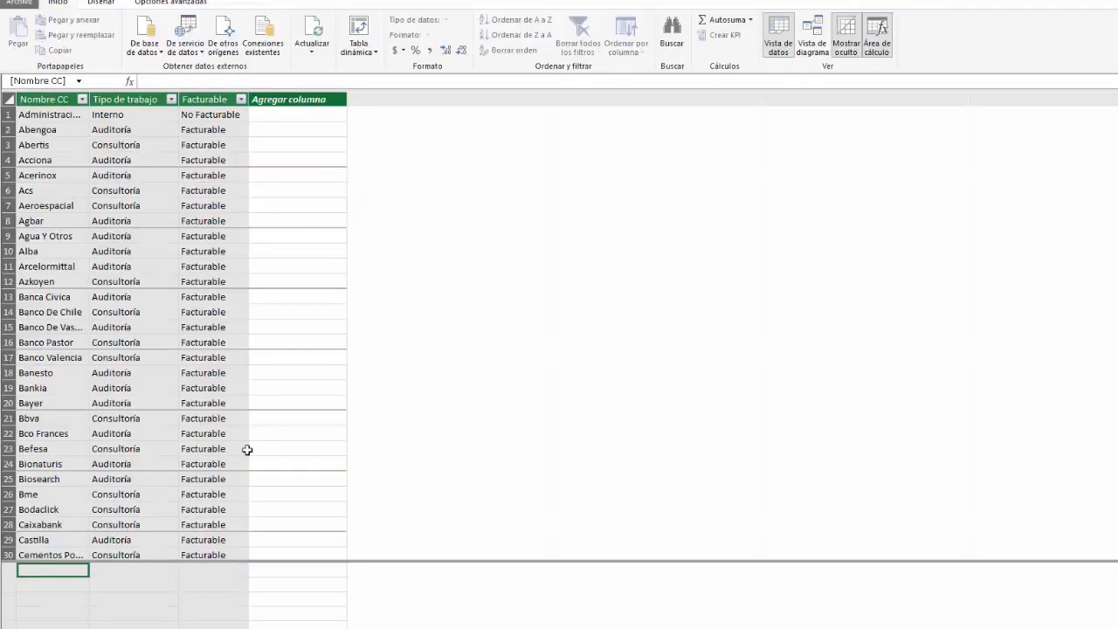
{"action": "left_click", "coordinate": [813, 35]}
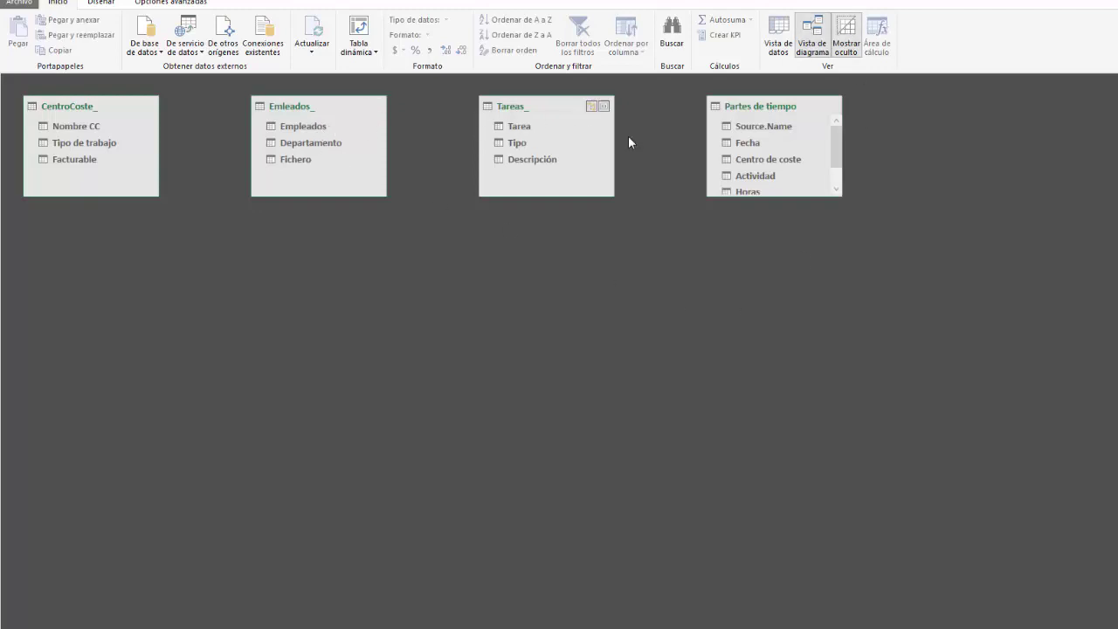
- Enlarge Partes de tiempo to show all its fields and arrange CentroCoste_, Emleados_ and Tareas_ around it in the diagram
{"action": "left_click_drag", "start_coordinate": [734, 129], "coordinate": [402, 250]}
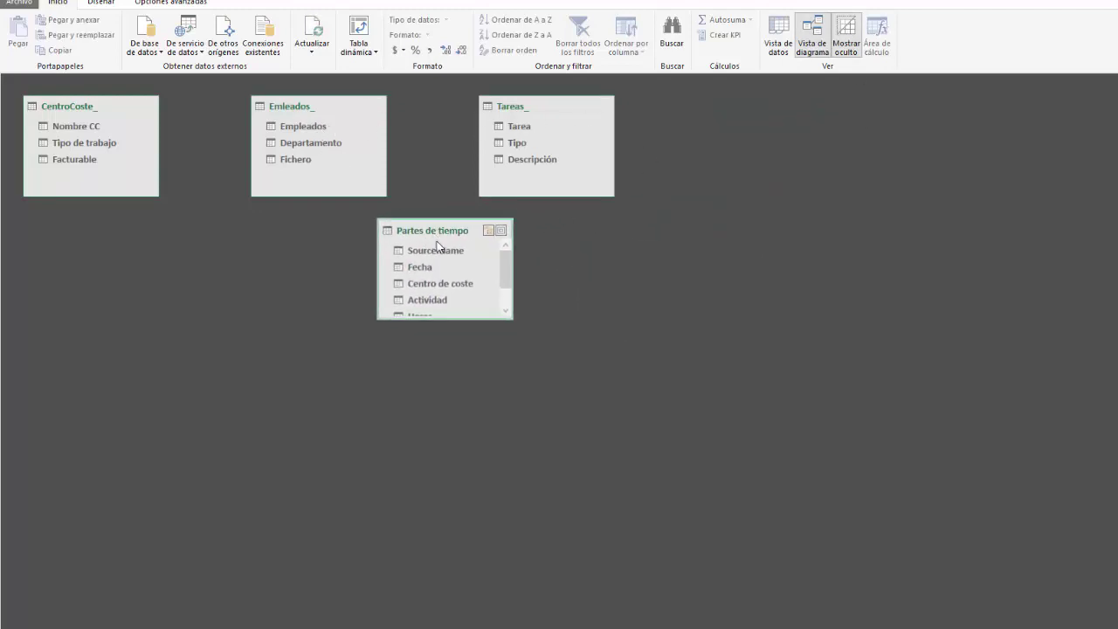
{"action": "left_click_drag", "start_coordinate": [464, 319], "coordinate": [464, 417]}
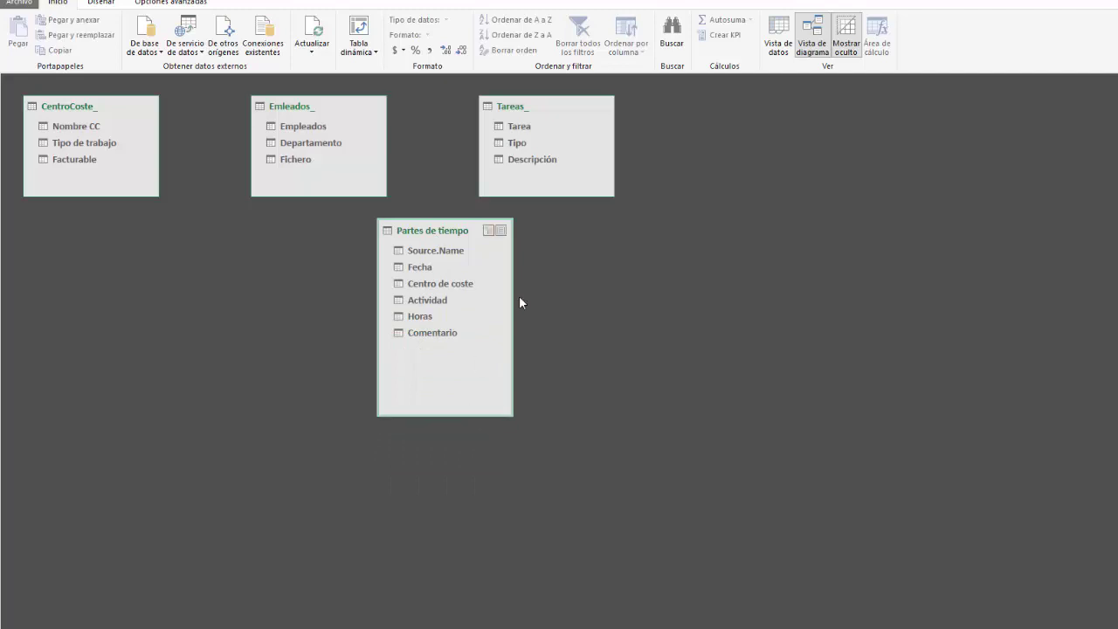
{"action": "left_click_drag", "start_coordinate": [560, 110], "coordinate": [726, 394]}
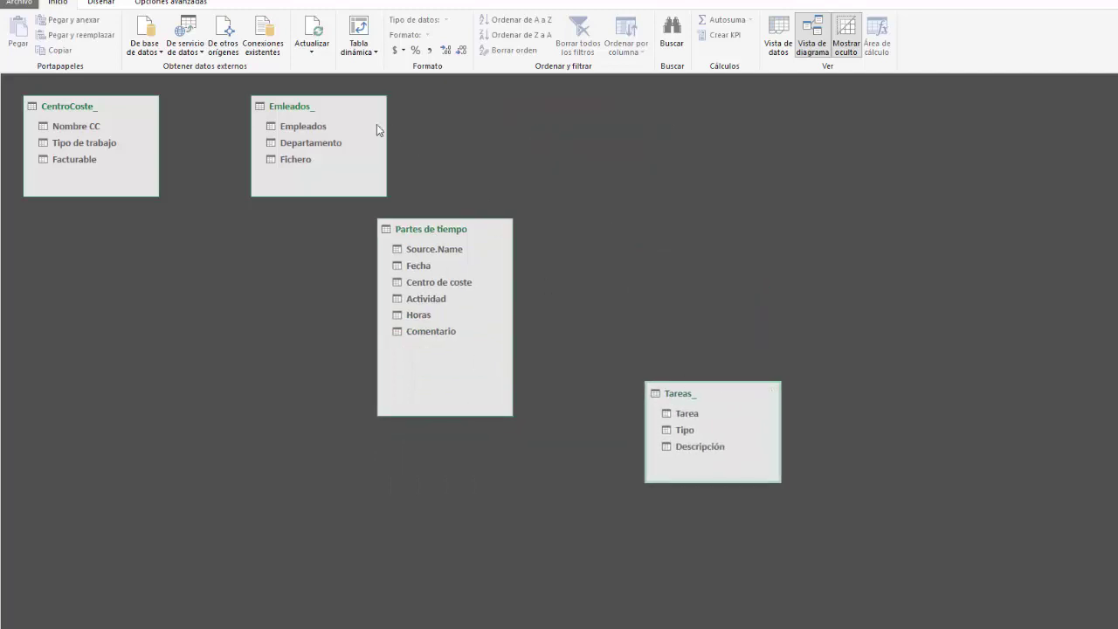
{"action": "left_click_drag", "start_coordinate": [340, 109], "coordinate": [674, 130]}
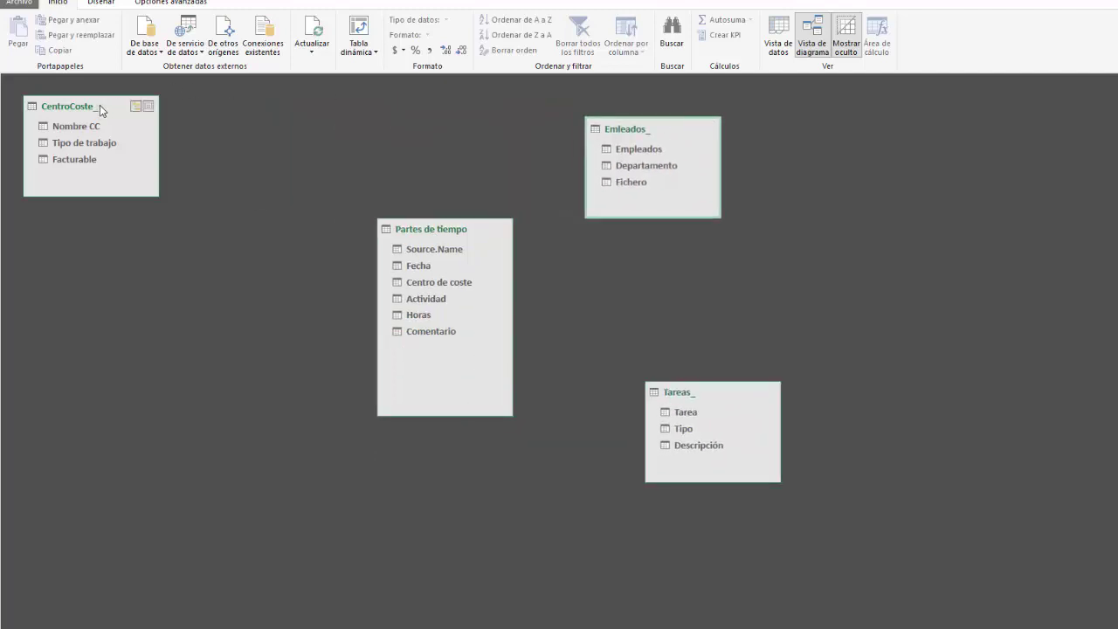
{"action": "left_click_drag", "start_coordinate": [101, 110], "coordinate": [255, 132]}
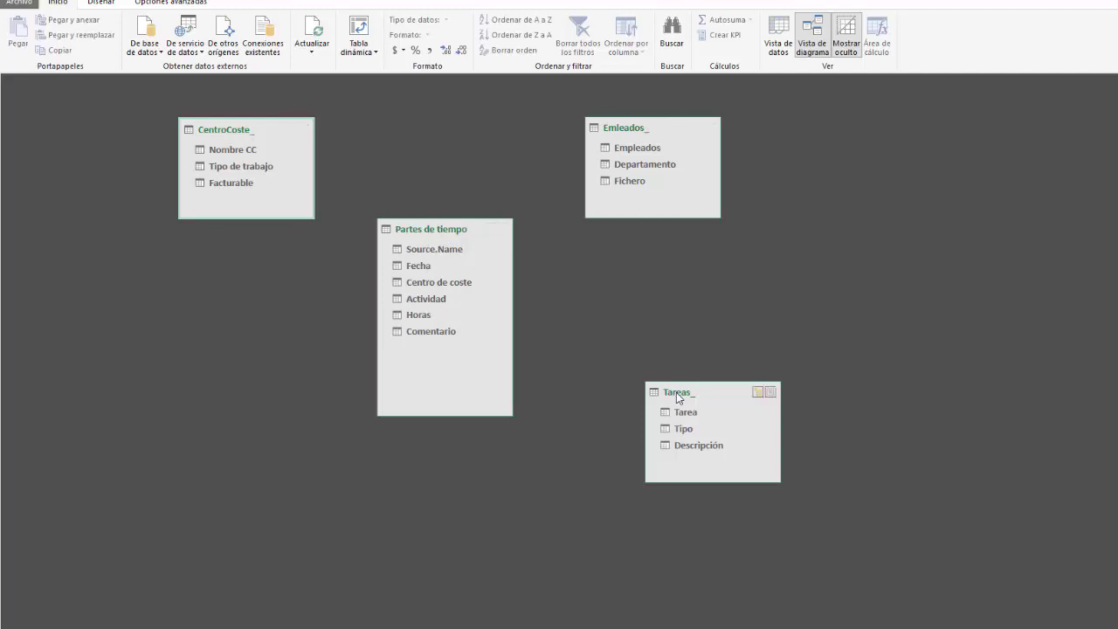
{"action": "left_click_drag", "start_coordinate": [703, 395], "coordinate": [664, 398]}
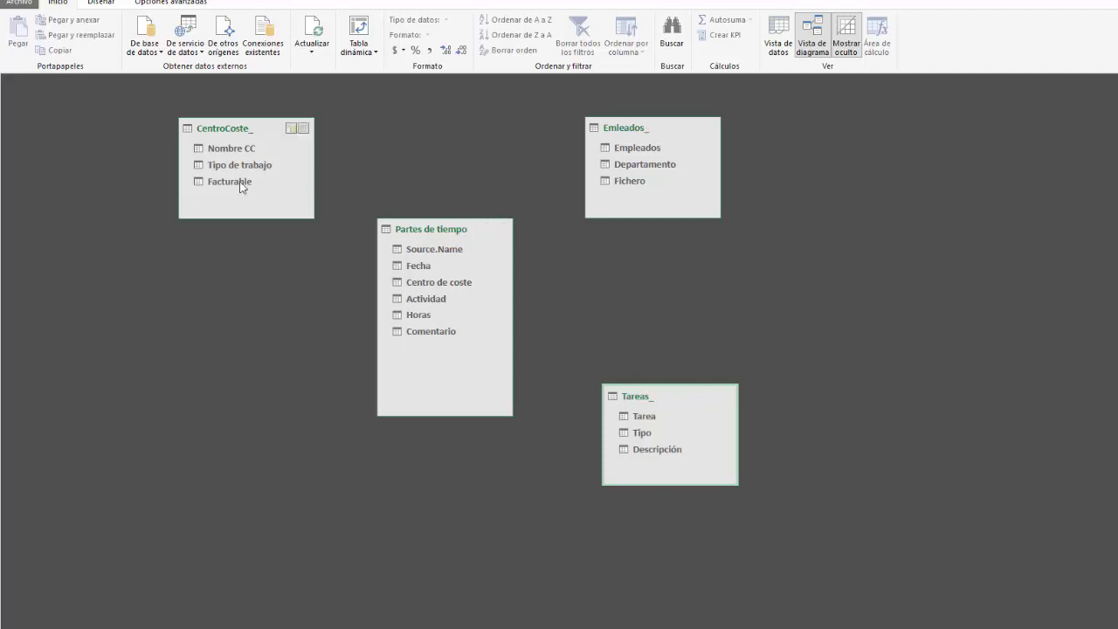
- Create a relationship between Nombre CC in CentroCoste_ and Centro de coste in Partes de tiempo
{"action": "left_click_drag", "start_coordinate": [225, 148], "coordinate": [413, 288]}
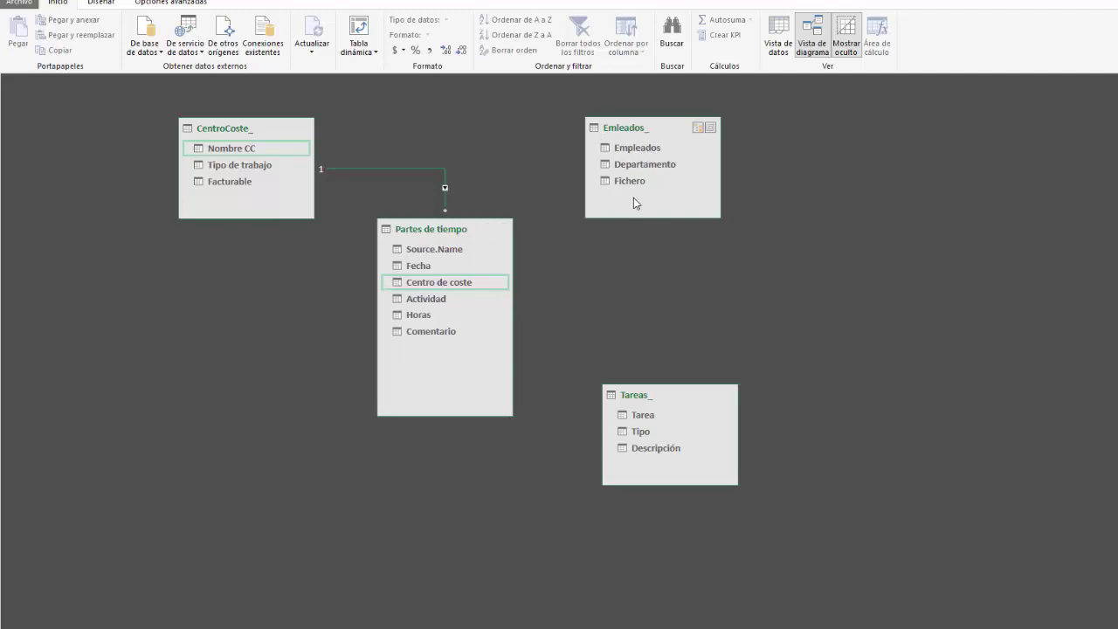
- Try to relate Fichero in Emleados_ to Source.Name in Partes de tiempo
{"action": "left_click_drag", "start_coordinate": [628, 183], "coordinate": [445, 253]}
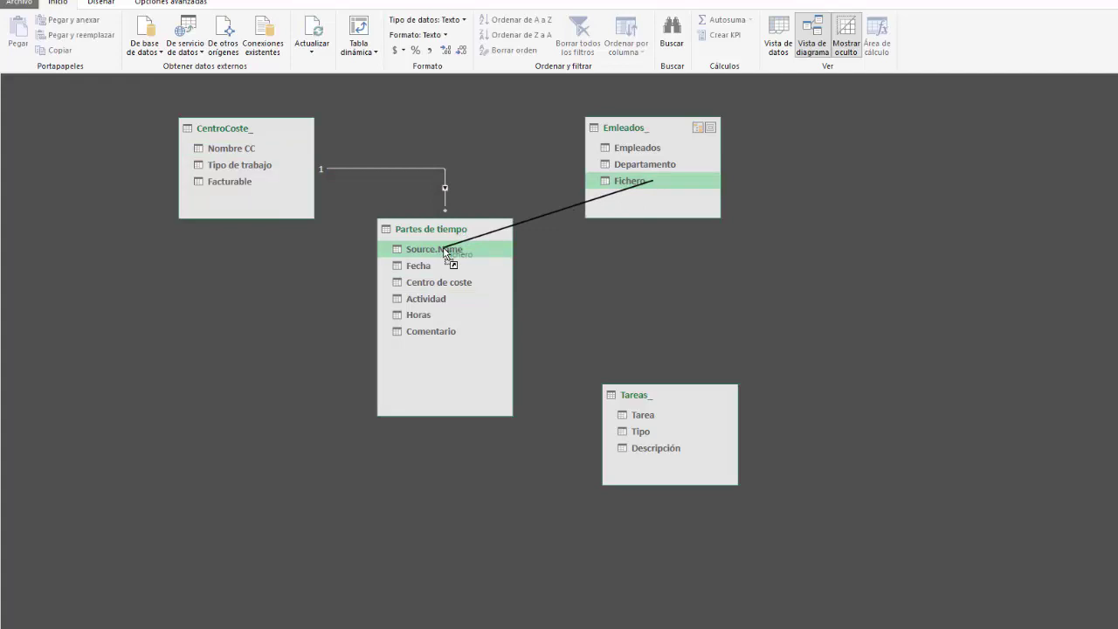
{"action": "left_click_drag", "start_coordinate": [446, 254], "coordinate": [447, 254]}
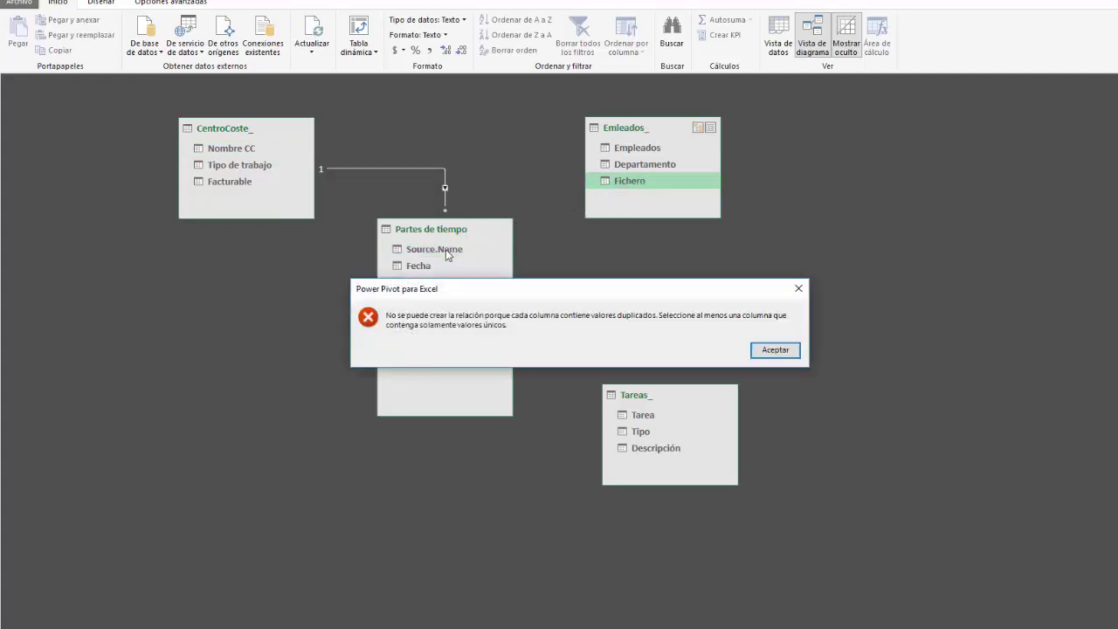
{"action": "left_click", "coordinate": [775, 351]}
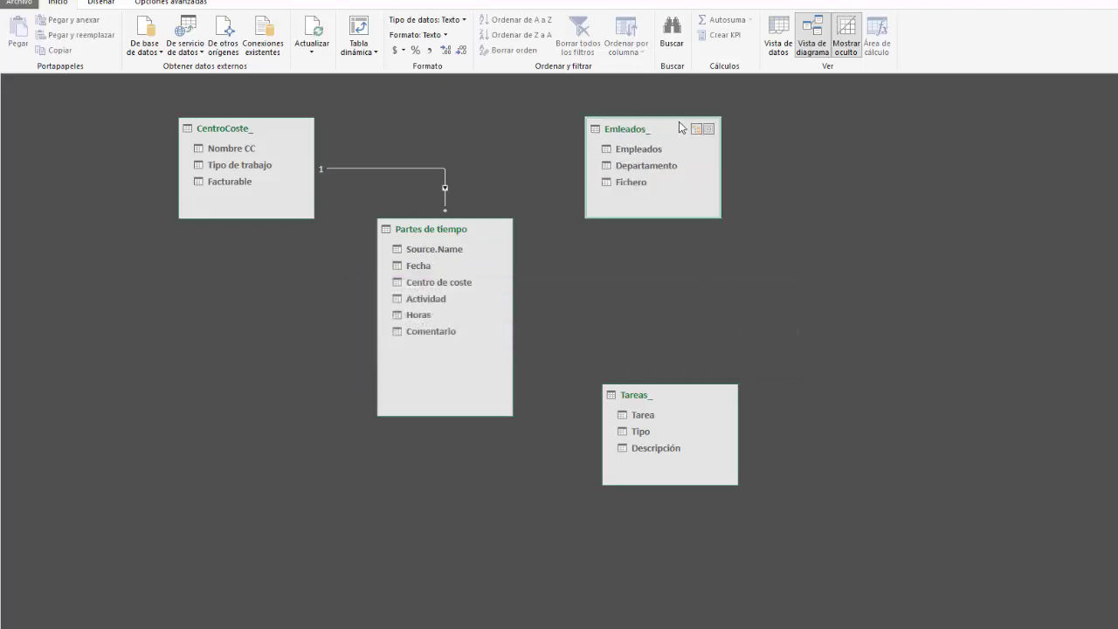
- Shift the Emleados_ table slightly and create a relationship between Tarea in Tareas_ and Actividad in Partes de tiempo
{"action": "left_click_drag", "start_coordinate": [684, 127], "coordinate": [702, 124]}
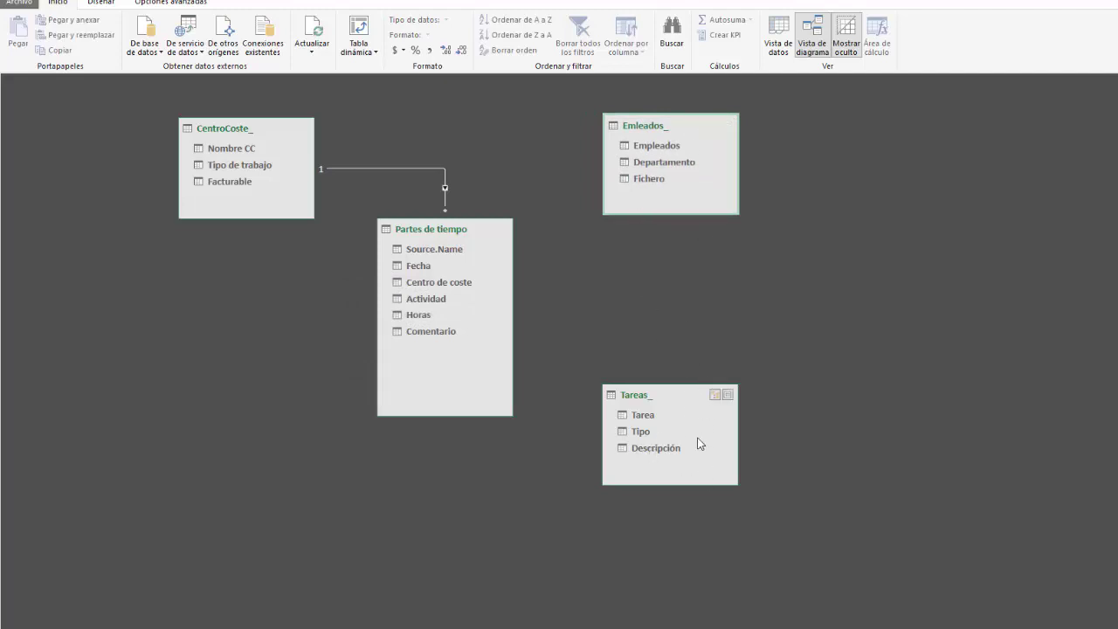
{"action": "left_click_drag", "start_coordinate": [670, 414], "coordinate": [441, 304]}
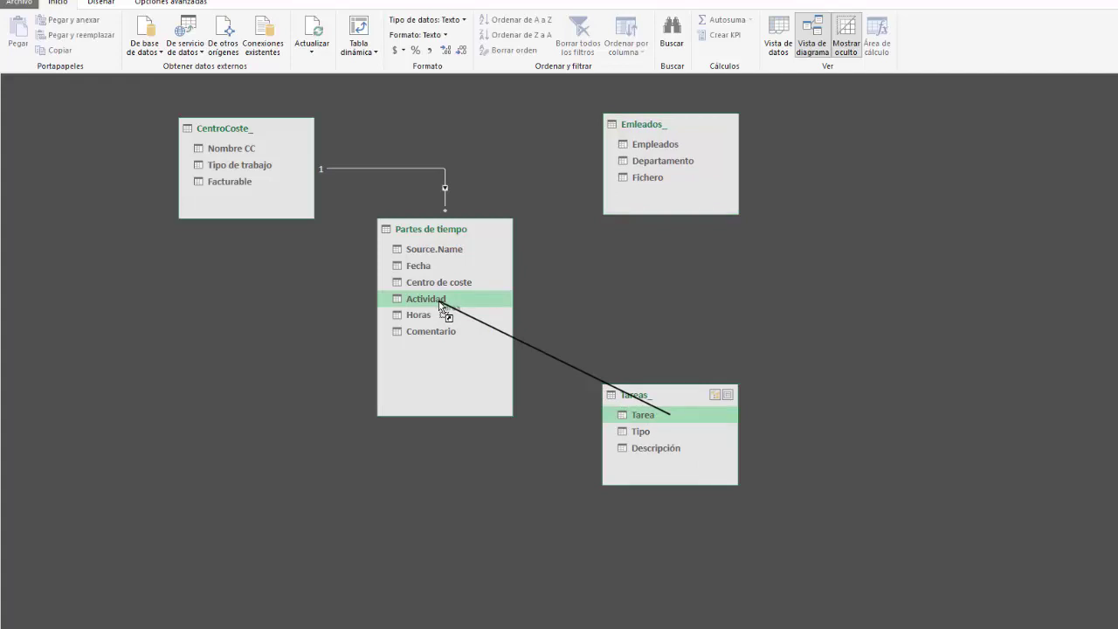
{"action": "left_click_drag", "start_coordinate": [440, 303], "coordinate": [440, 303]}
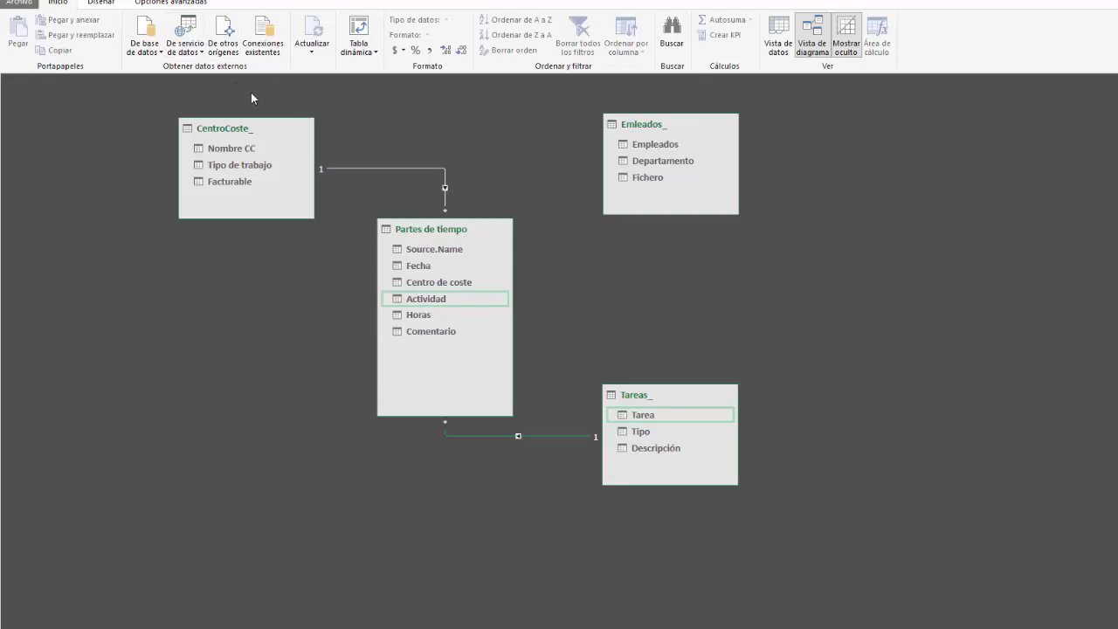
- Insert a PivotTable in the workbook based on the data model
{"action": "left_click", "coordinate": [357, 61]}
{"action": "left_click", "coordinate": [367, 68]}
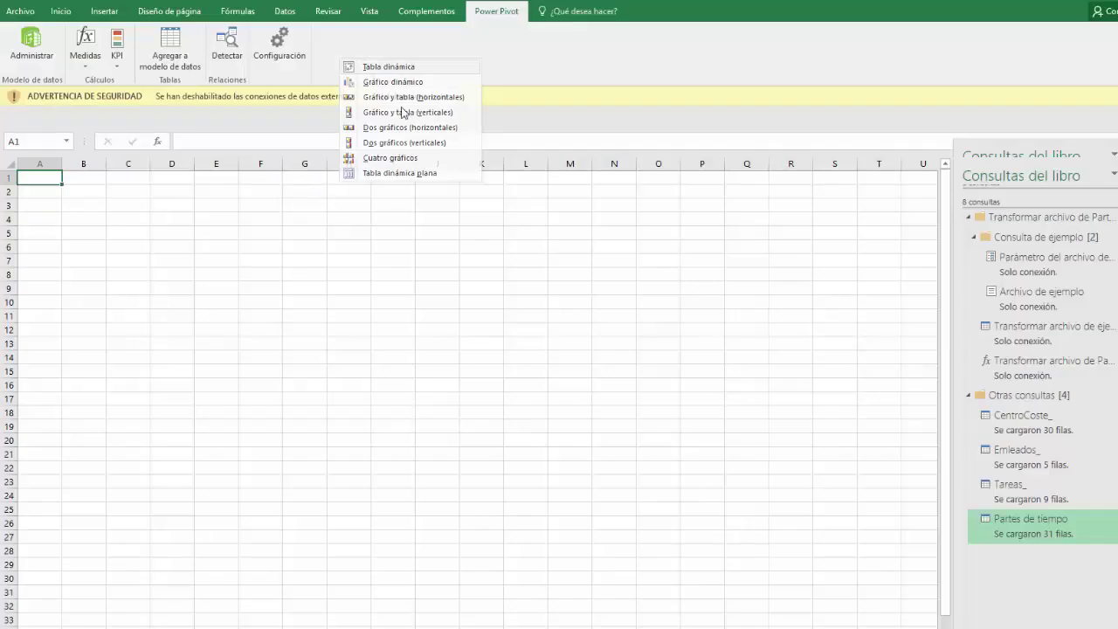
{"action": "left_click", "coordinate": [625, 365]}
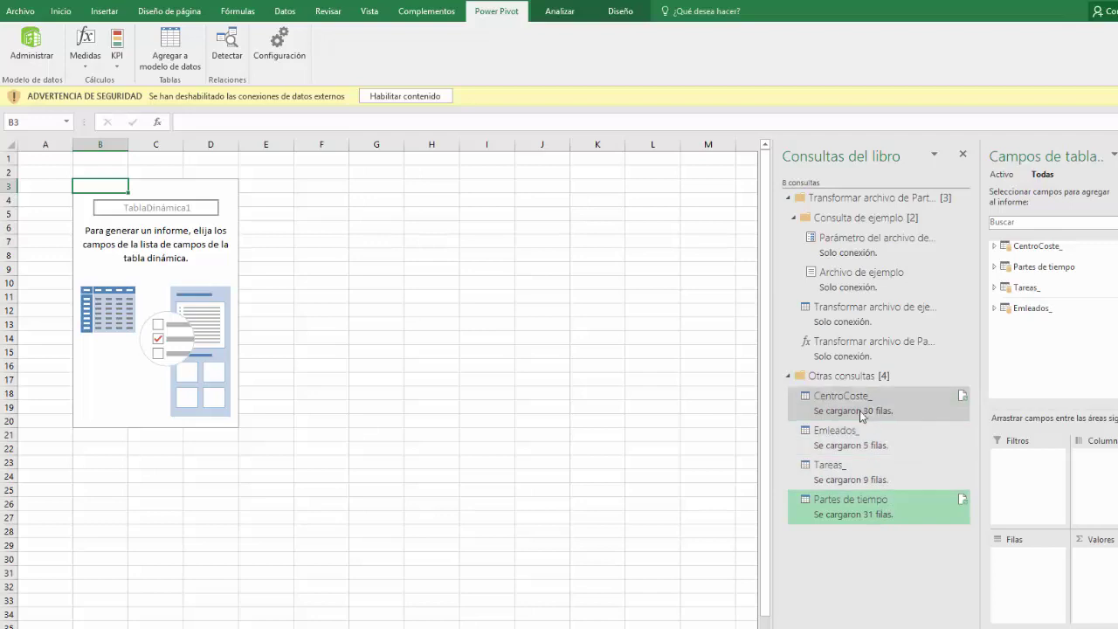
- Set Tipo de trabajo and Nombre CC as the PivotTable's row fields and sum Horas from Partes de tiempo as its values
{"action": "left_click", "coordinate": [994, 246]}
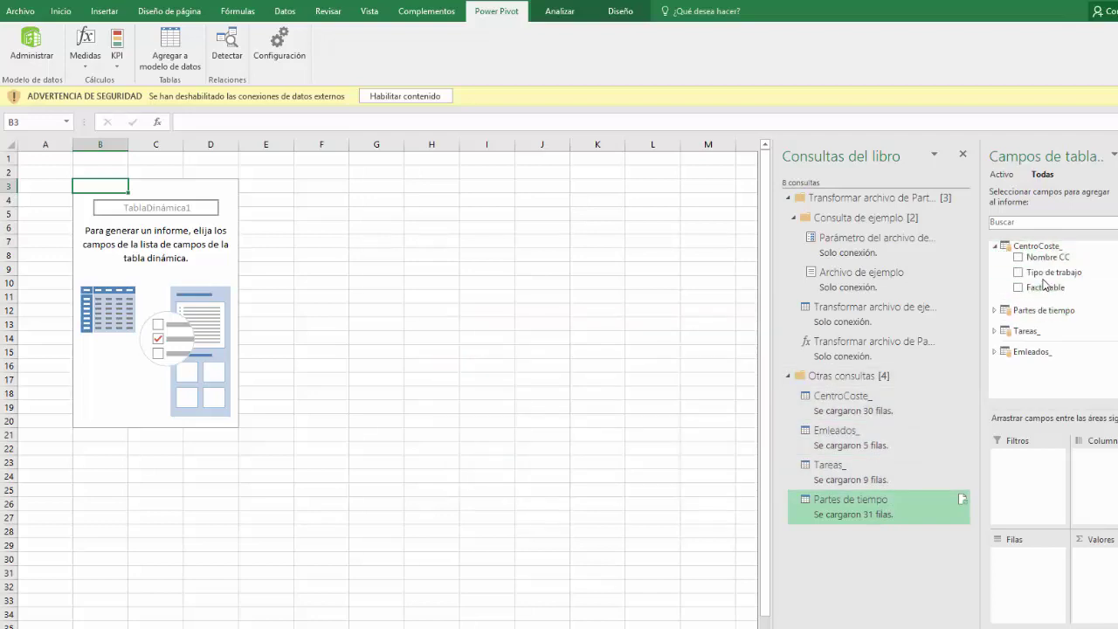
{"action": "left_click_drag", "start_coordinate": [1051, 277], "coordinate": [1030, 573]}
{"action": "left_click_drag", "start_coordinate": [1046, 262], "coordinate": [1031, 573]}
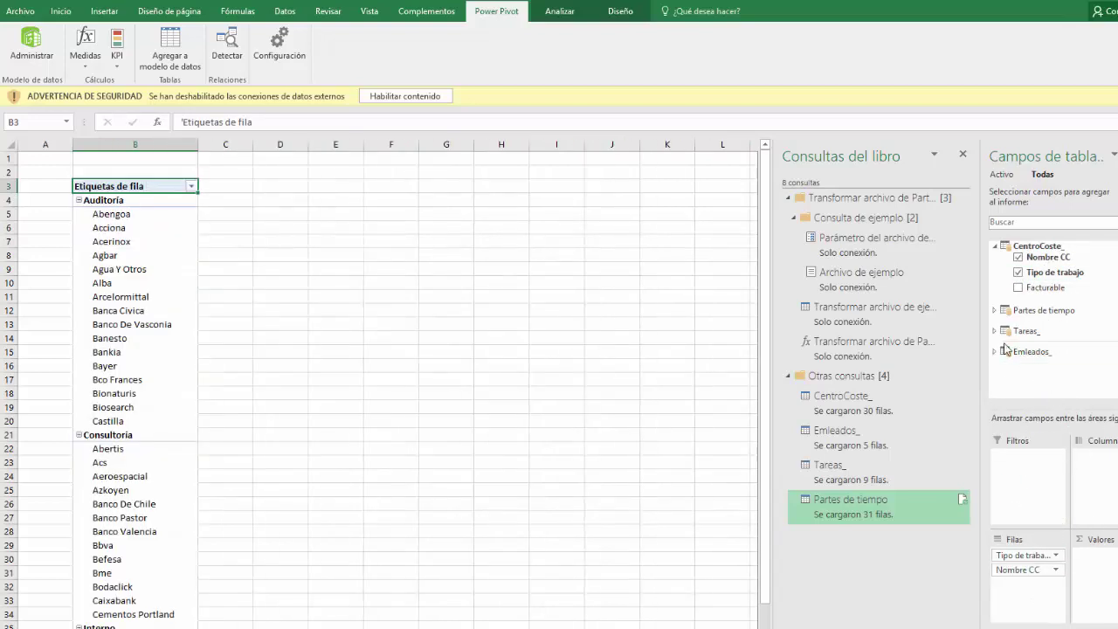
{"action": "left_click", "coordinate": [1031, 310]}
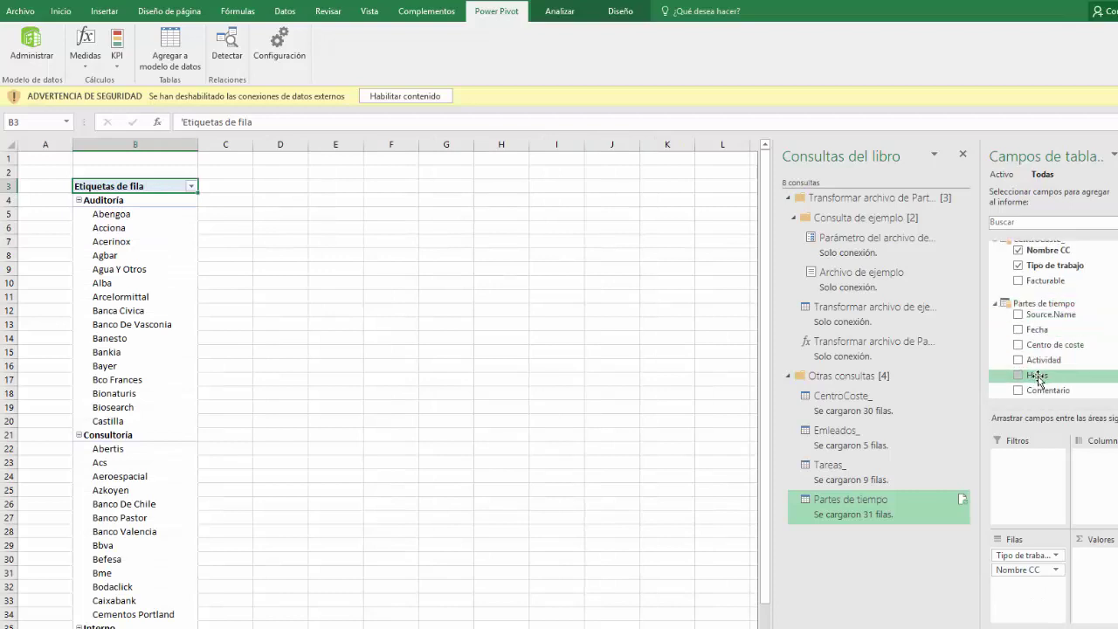
{"action": "left_click_drag", "start_coordinate": [1038, 376], "coordinate": [1096, 570]}
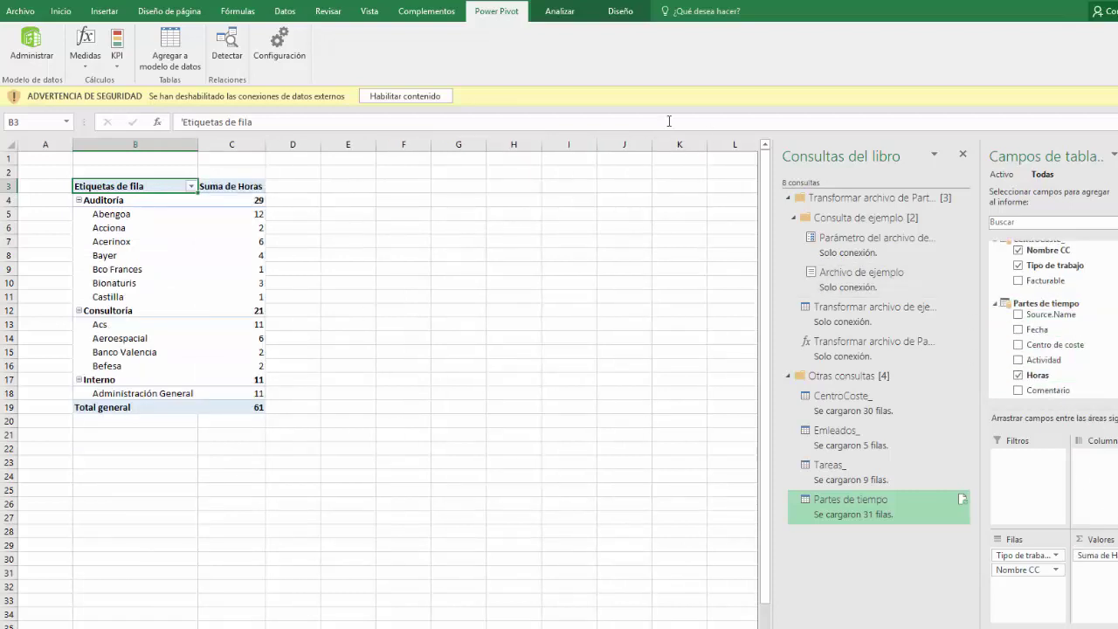
- Enable the workbook's external data connections and insert a PivotChart based on the data model at cell E3 of the current sheet
{"action": "left_click", "coordinate": [437, 96]}
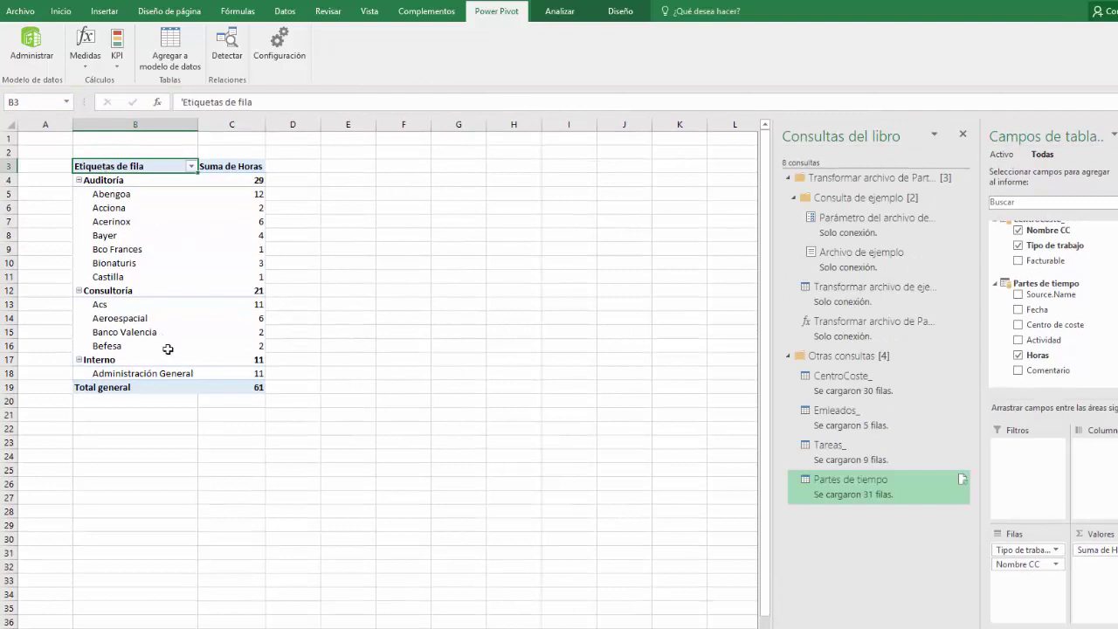
{"action": "left_click", "coordinate": [357, 172]}
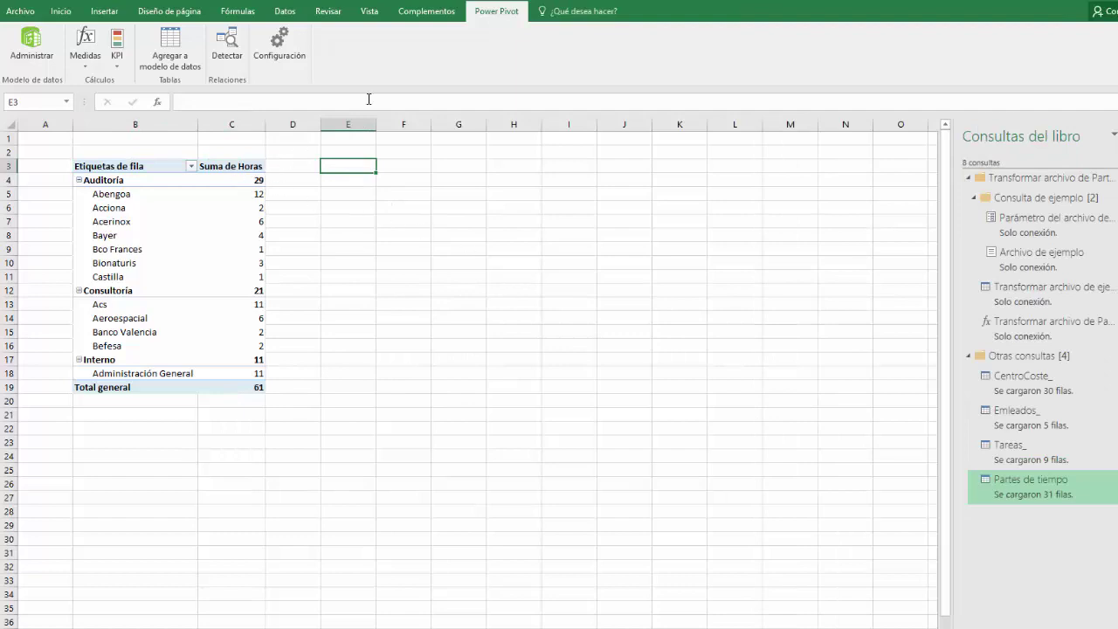
{"action": "left_click", "coordinate": [104, 10]}
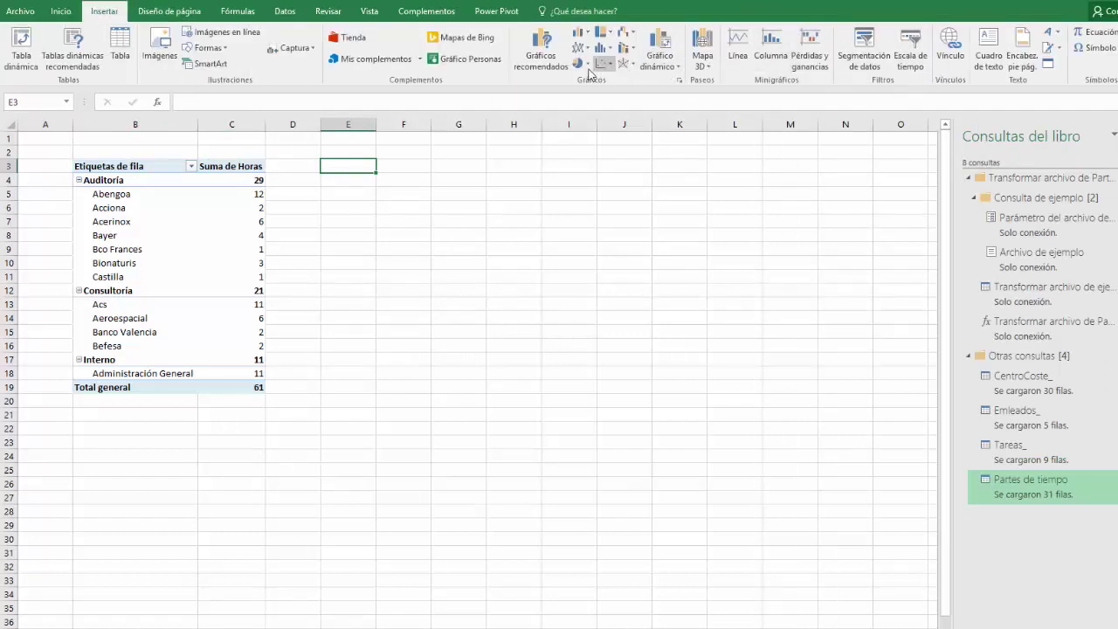
{"action": "left_click", "coordinate": [666, 72]}
{"action": "left_click", "coordinate": [691, 80]}
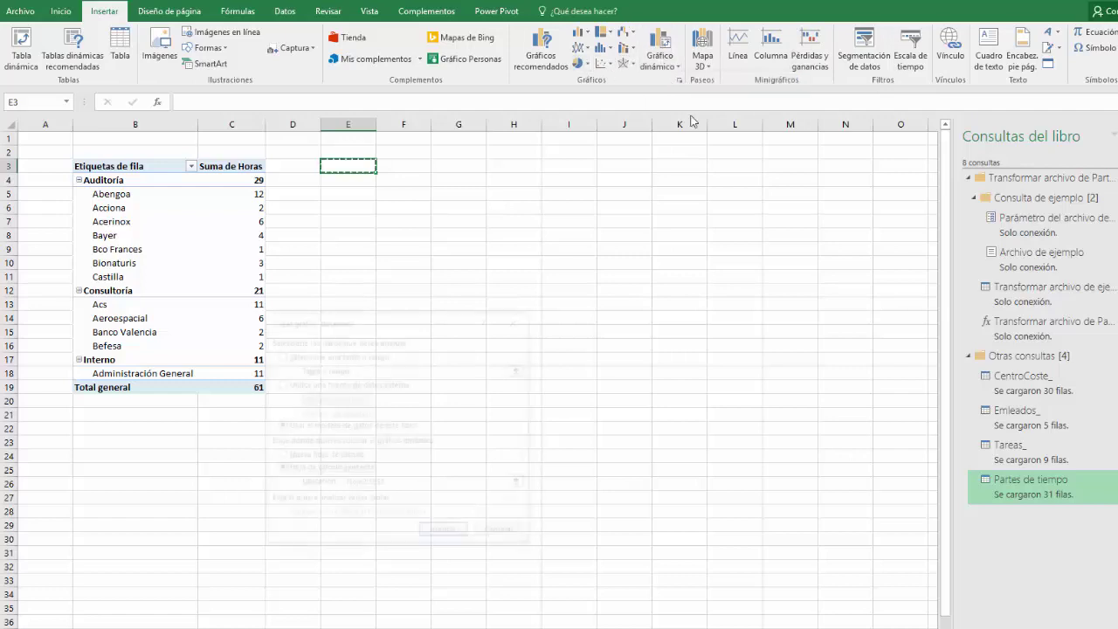
{"action": "left_click", "coordinate": [454, 537]}
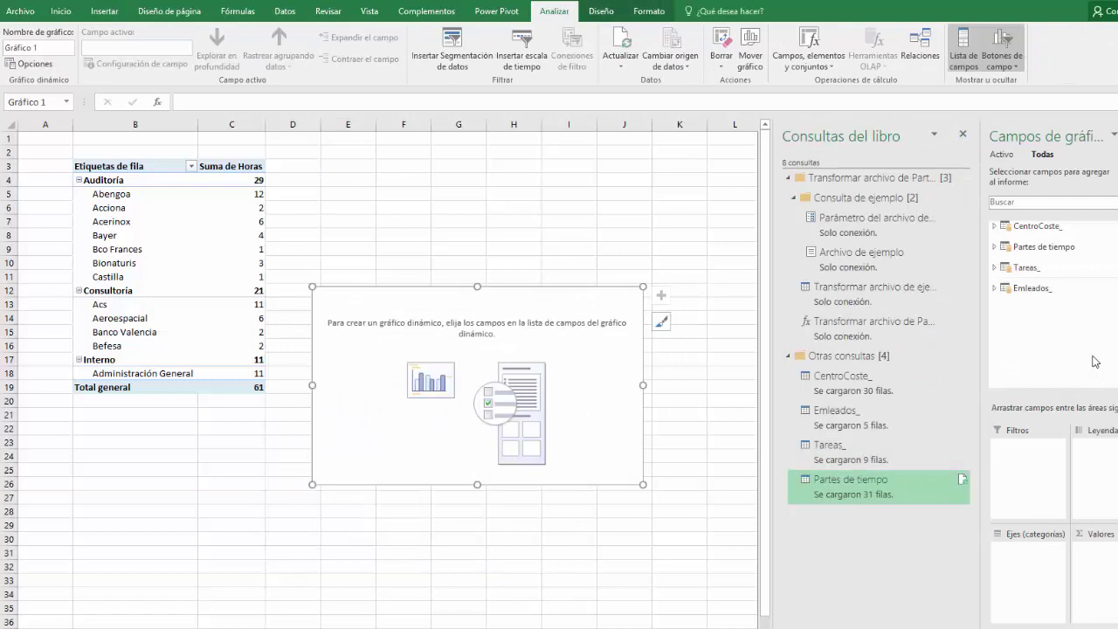
- Set Facturable from CentroCoste_ as the PivotChart's axis category and sum Horas from Partes de tiempo as its values
{"action": "left_click", "coordinate": [1000, 227]}
{"action": "left_click_drag", "start_coordinate": [1046, 268], "coordinate": [1021, 559]}
{"action": "left_click", "coordinate": [995, 290]}
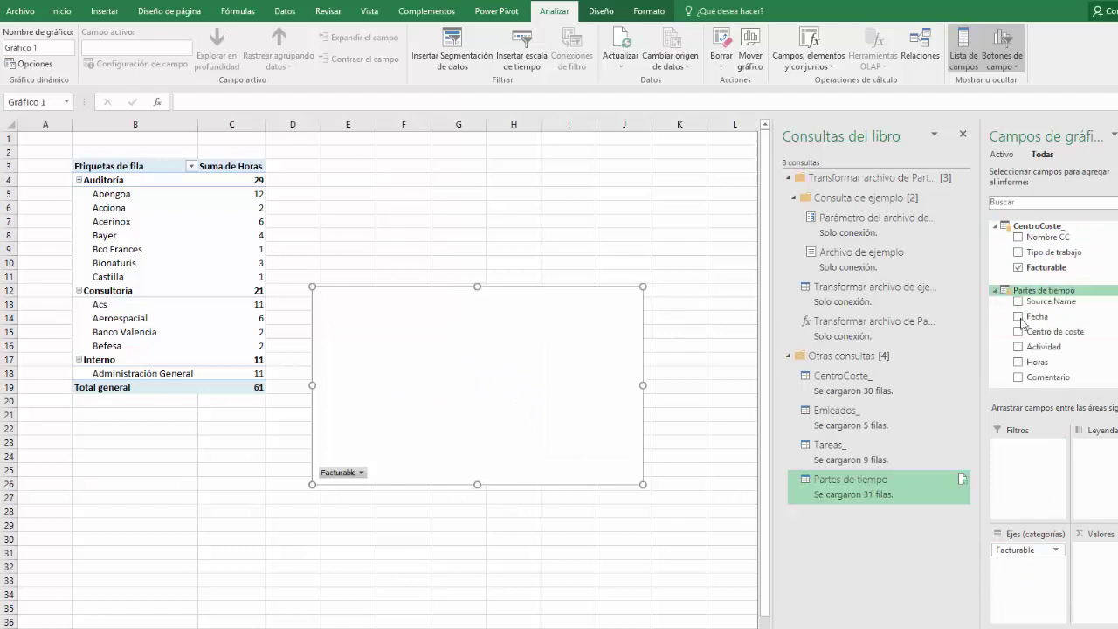
{"action": "left_click_drag", "start_coordinate": [1040, 361], "coordinate": [1106, 559]}
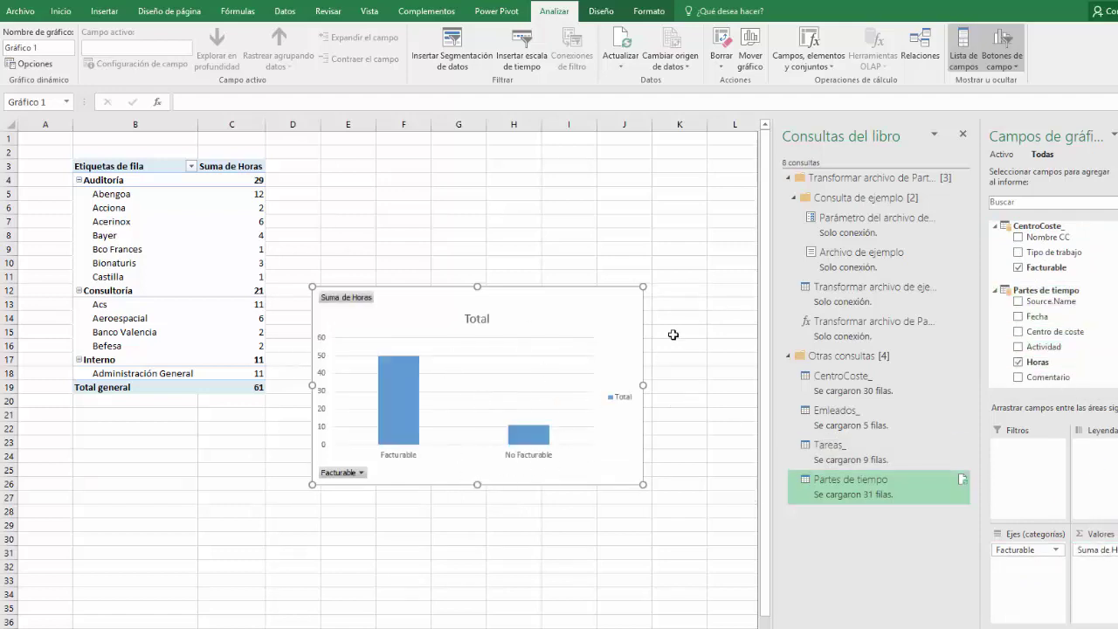
- Change the PivotChart's type to a doughnut chart (Anillo)
{"action": "left_click", "coordinate": [602, 12]}
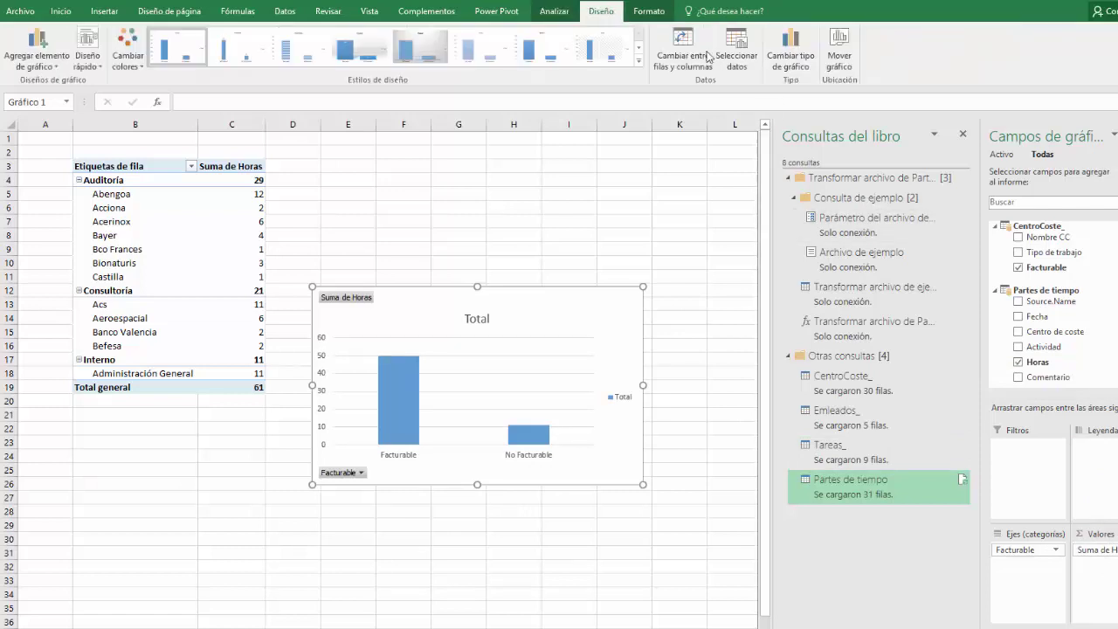
{"action": "left_click", "coordinate": [790, 52]}
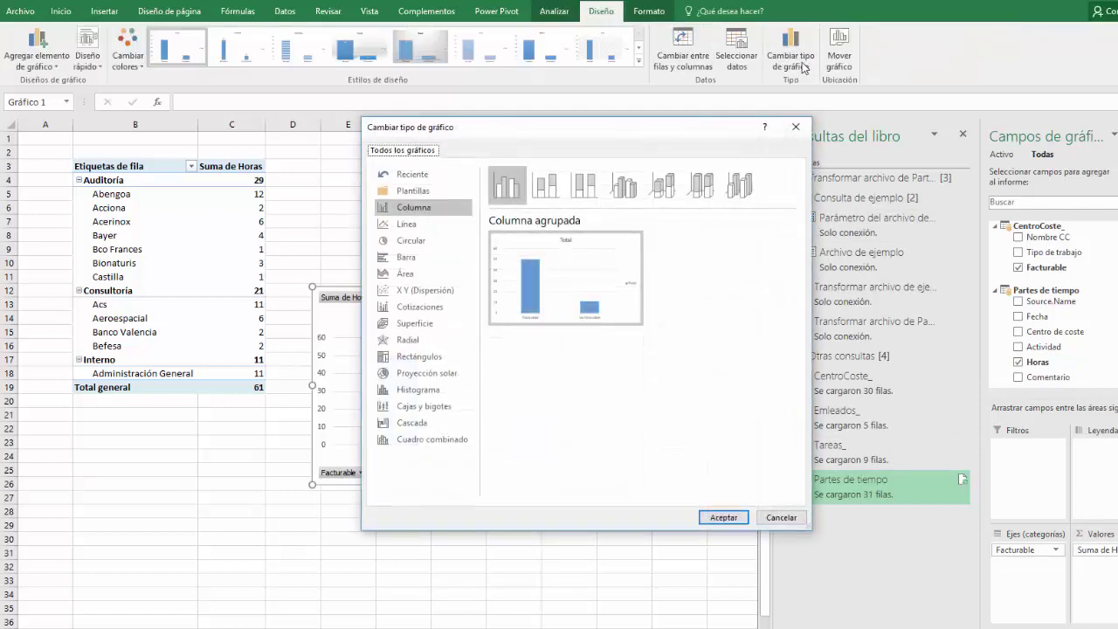
{"action": "left_click", "coordinate": [410, 241]}
{"action": "left_click", "coordinate": [662, 184]}
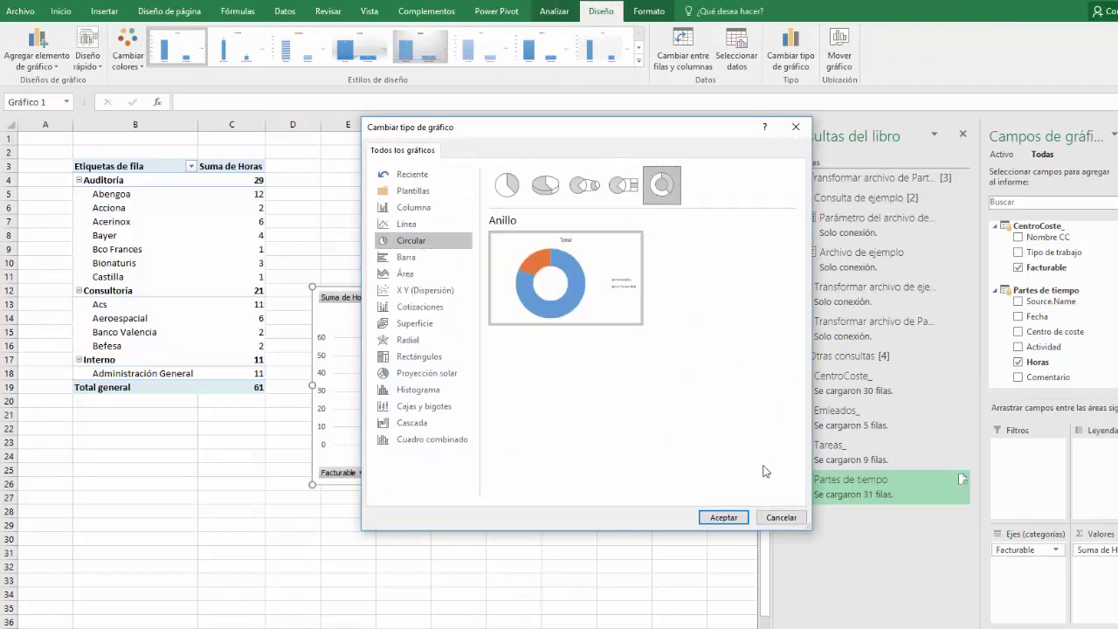
{"action": "left_click", "coordinate": [728, 518]}
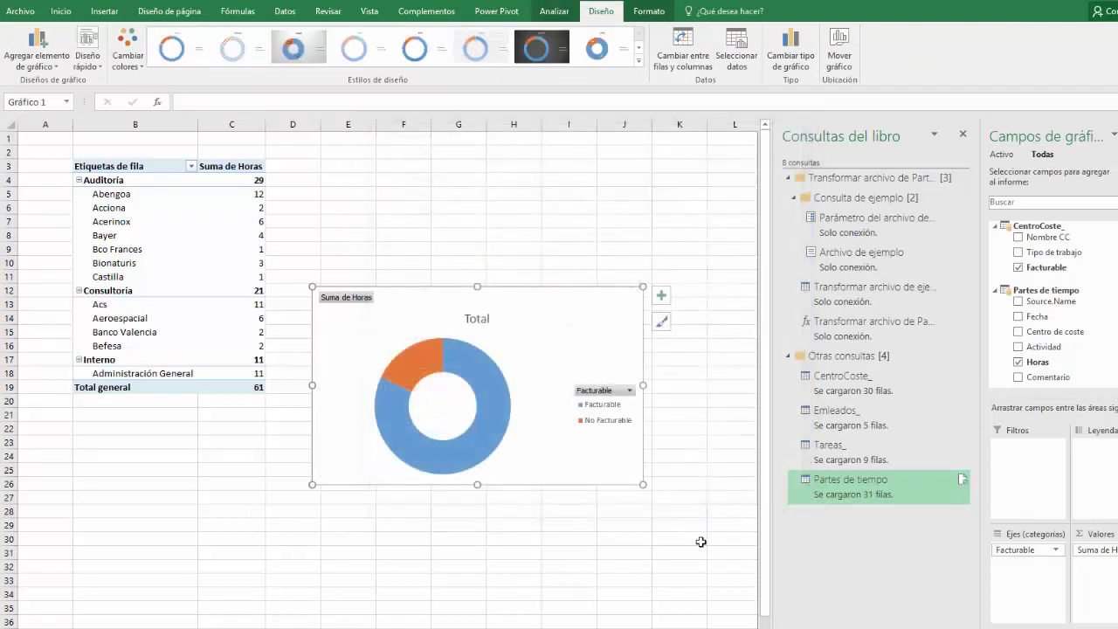
- Apply a quick layout with percentage labels to the doughnut chart and hide all its field buttons
{"action": "left_click", "coordinate": [97, 67]}
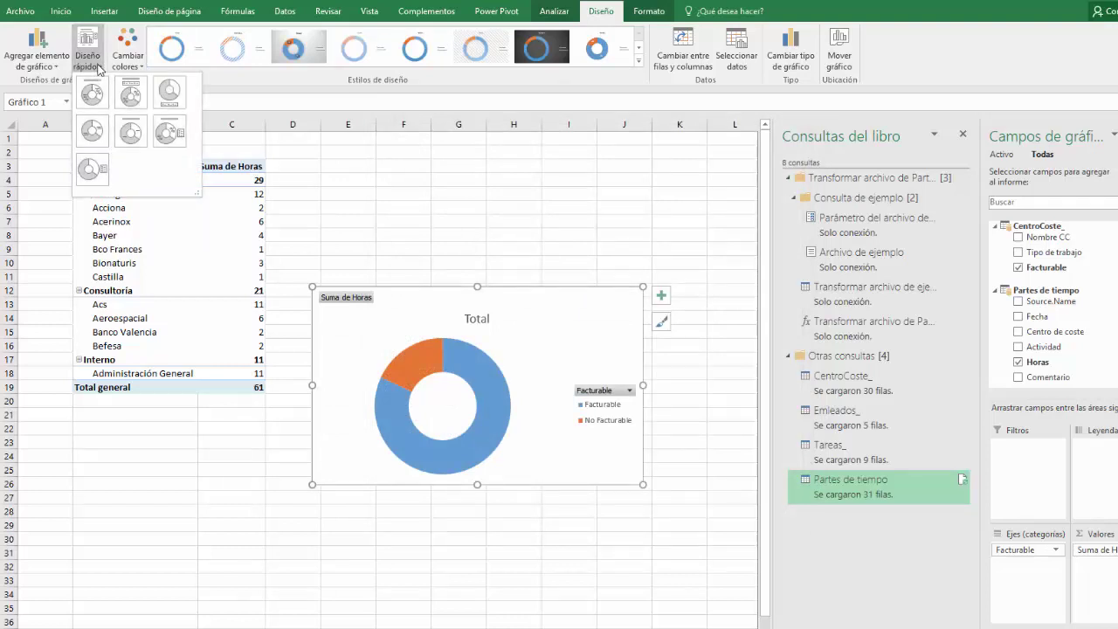
{"action": "left_click", "coordinate": [166, 133]}
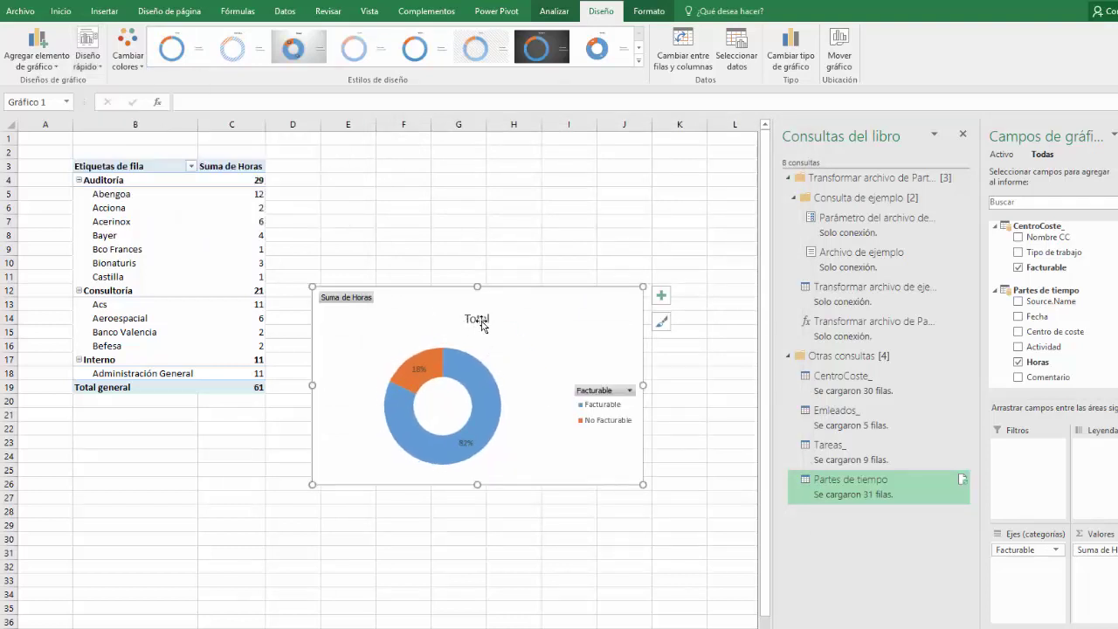
{"action": "right_click", "coordinate": [351, 299]}
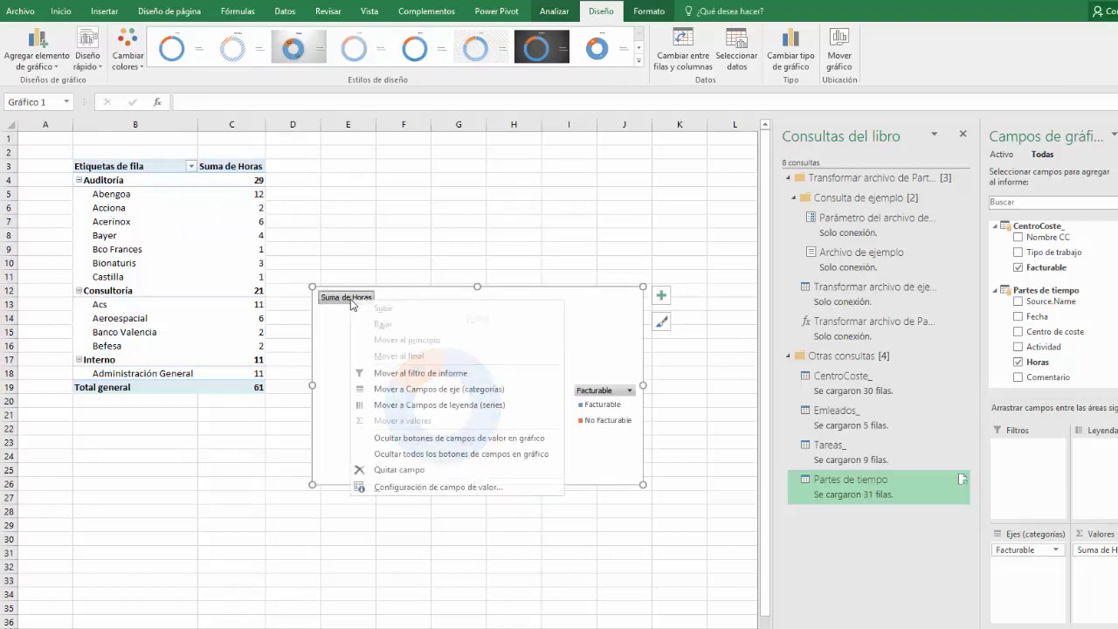
{"action": "left_click", "coordinate": [429, 455]}
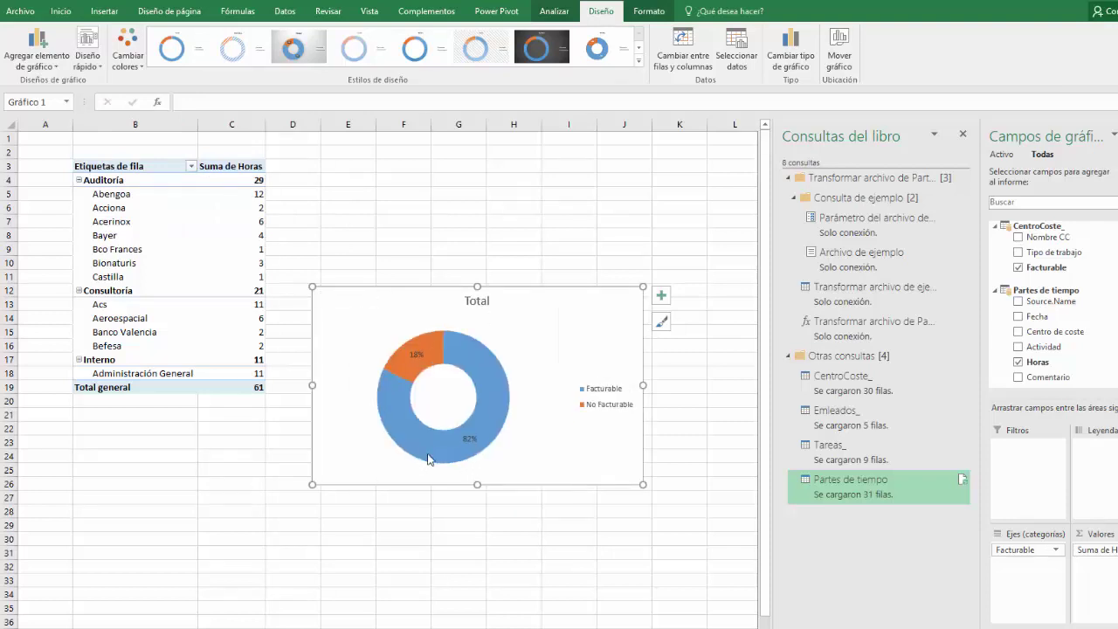
- Title the doughnut chart Cargabilidad and move it up beside the PivotTable, level with row 3
{"action": "left_click", "coordinate": [486, 301]}
{"action": "double_click", "coordinate": [481, 302]}
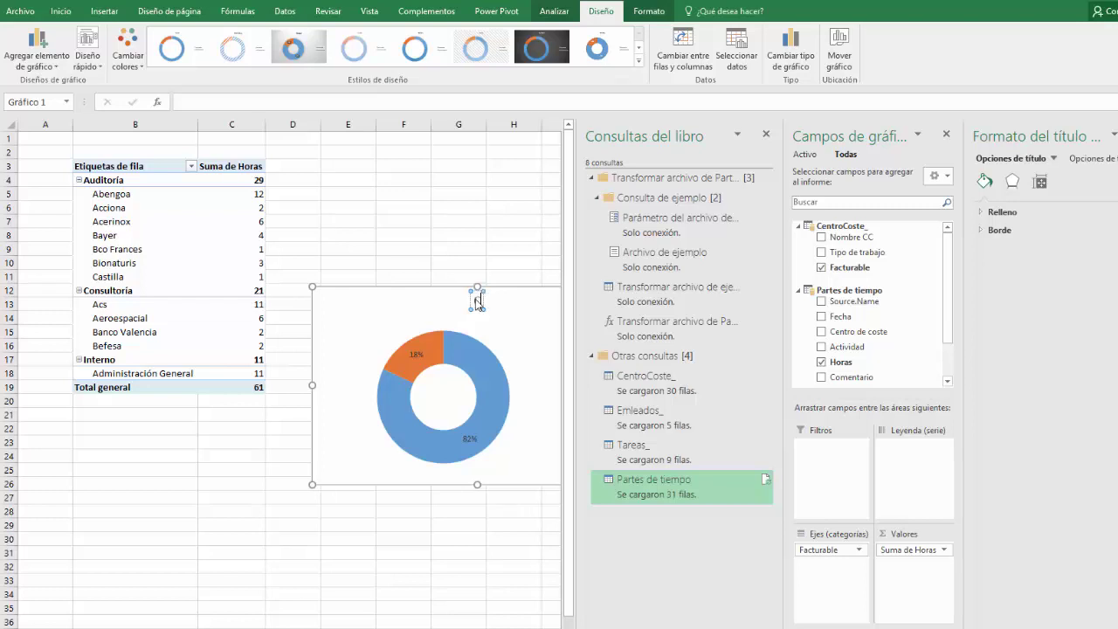
{"action": "type", "text": "Cargabilidad"}
{"action": "left_click", "coordinate": [511, 325]}
{"action": "left_click", "coordinate": [766, 134]}
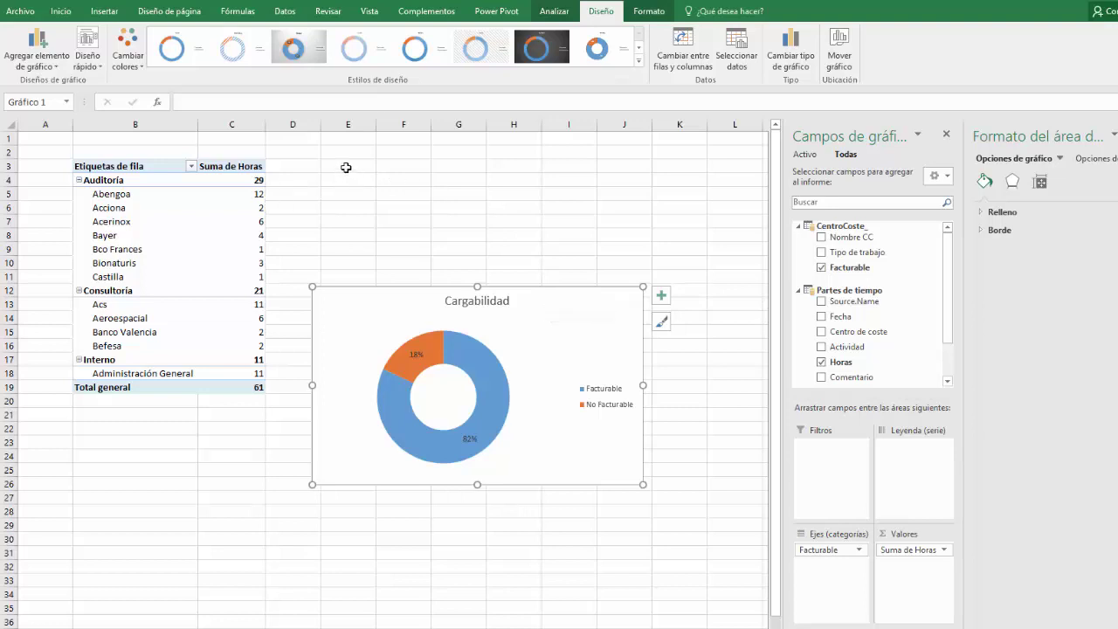
{"action": "left_click_drag", "start_coordinate": [382, 290], "coordinate": [374, 165]}
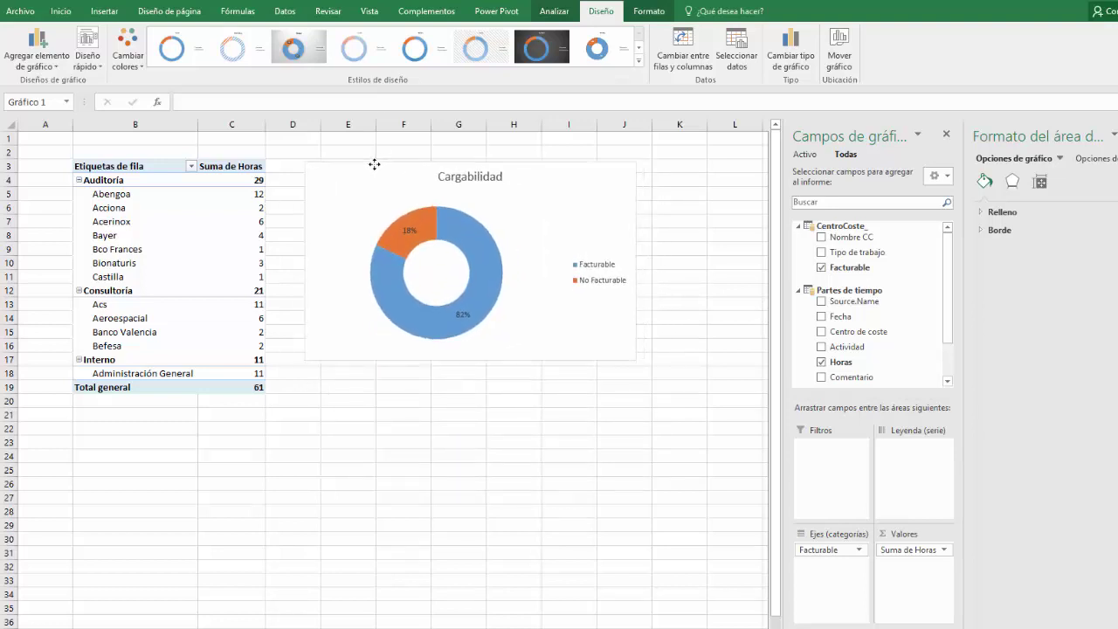
- Insert another PivotTable based on the data model at cell E19, below the doughnut chart
{"action": "left_click", "coordinate": [185, 277]}
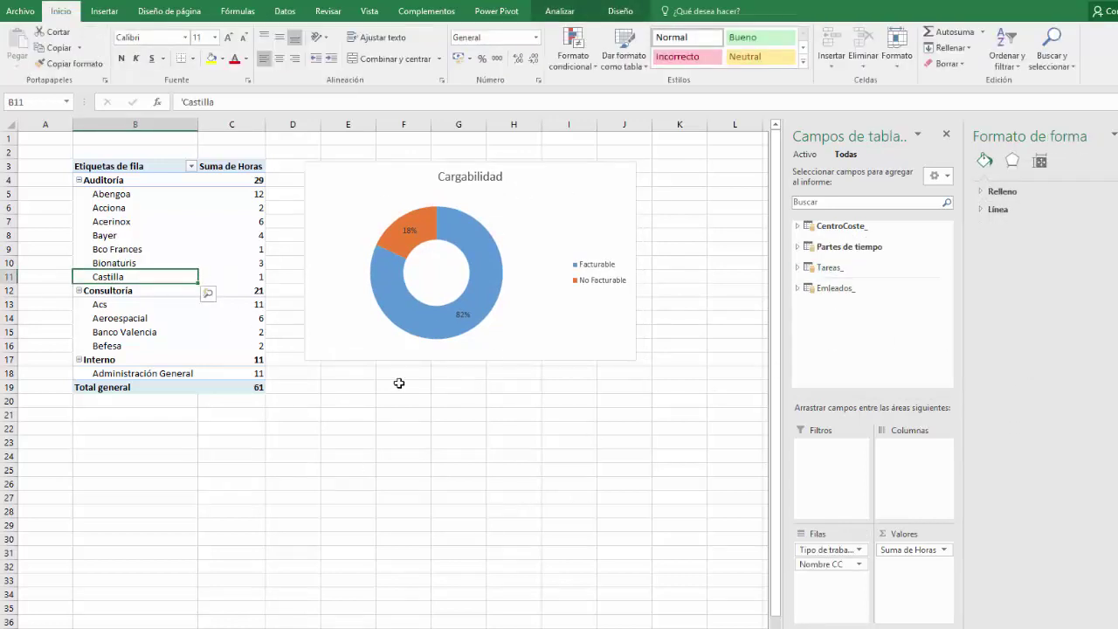
{"action": "left_click", "coordinate": [330, 392]}
{"action": "left_click", "coordinate": [104, 11]}
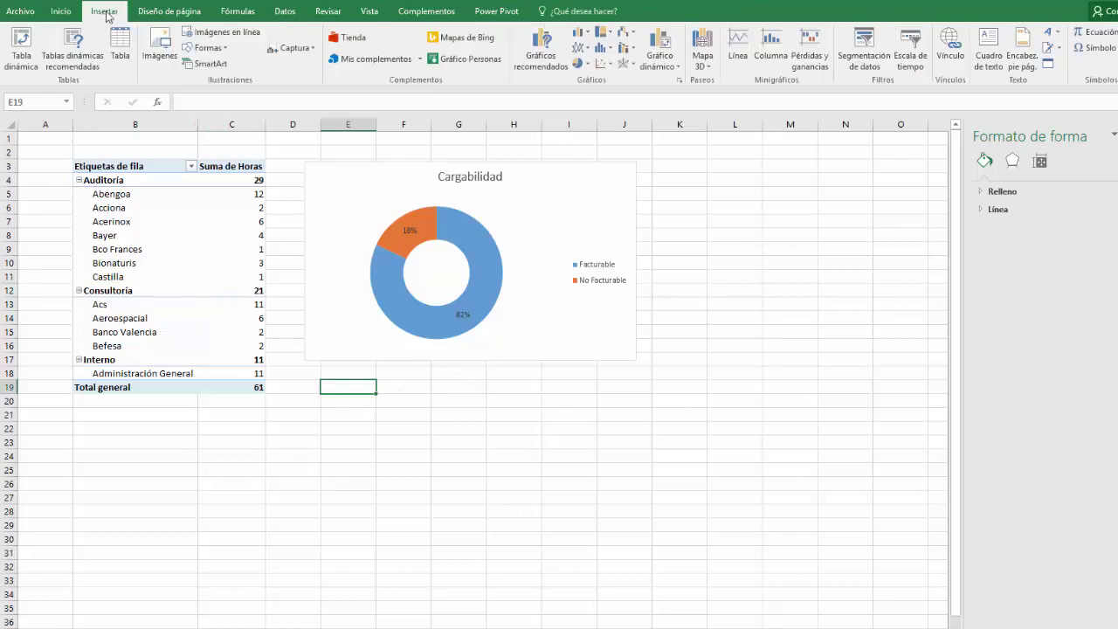
{"action": "left_click", "coordinate": [25, 43]}
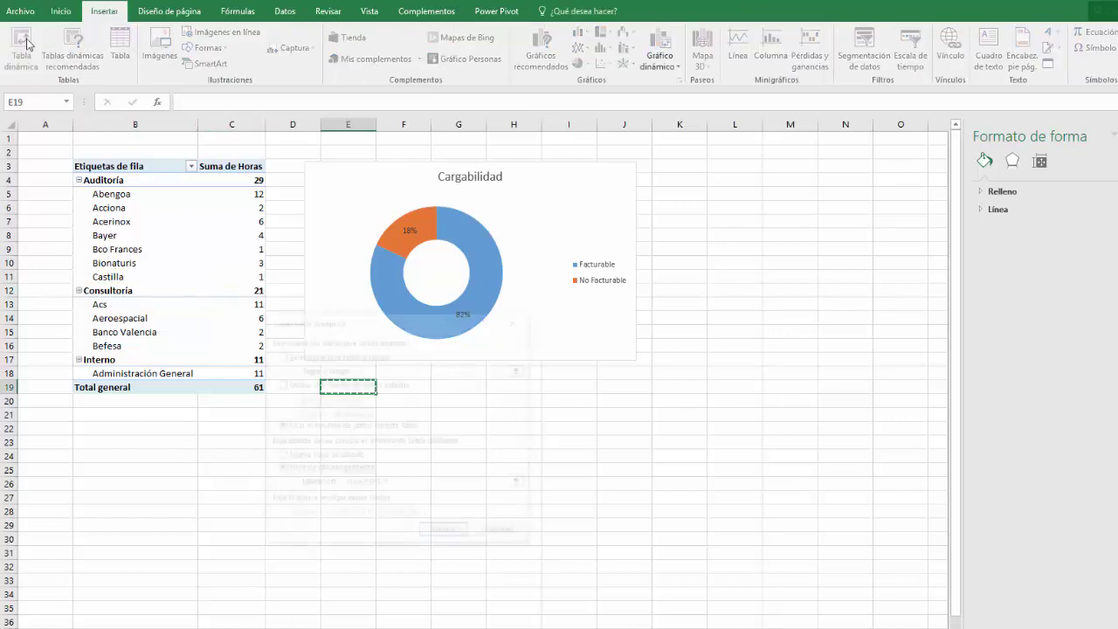
{"action": "left_click", "coordinate": [439, 537]}
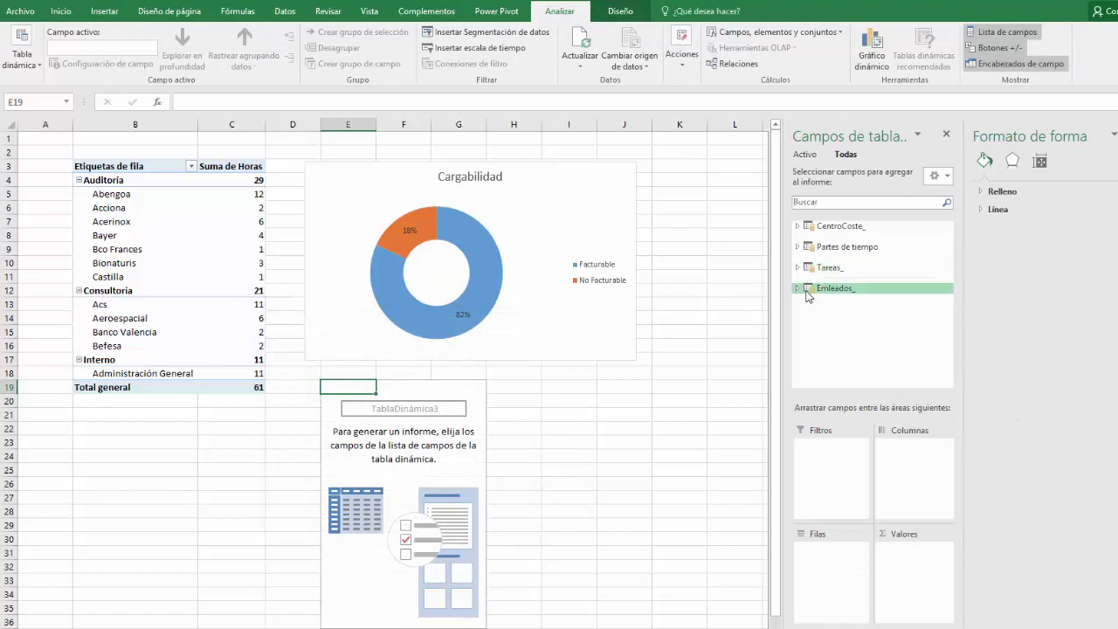
- Set Source.Name from Partes de tiempo as the new PivotTable's row field and sum Horas as its values
{"action": "left_click", "coordinate": [795, 289]}
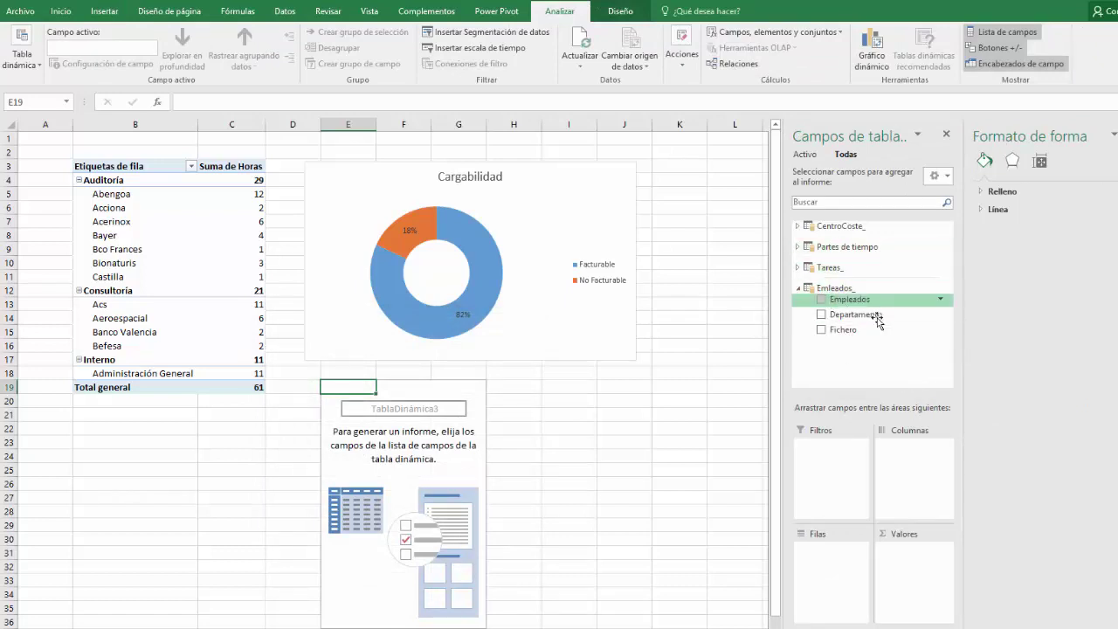
{"action": "left_click", "coordinate": [798, 248]}
{"action": "left_click_drag", "start_coordinate": [852, 262], "coordinate": [854, 579]}
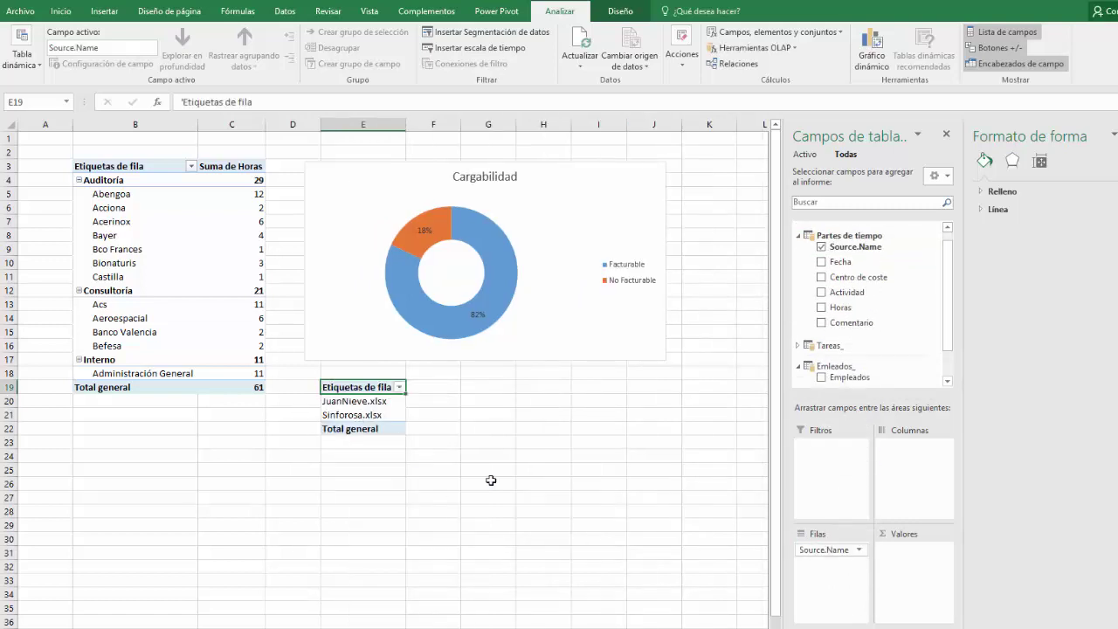
{"action": "scroll", "coordinate": [865, 375], "scroll_direction": "down", "scroll_amount": 1}
{"action": "left_click_drag", "start_coordinate": [842, 297], "coordinate": [924, 576]}
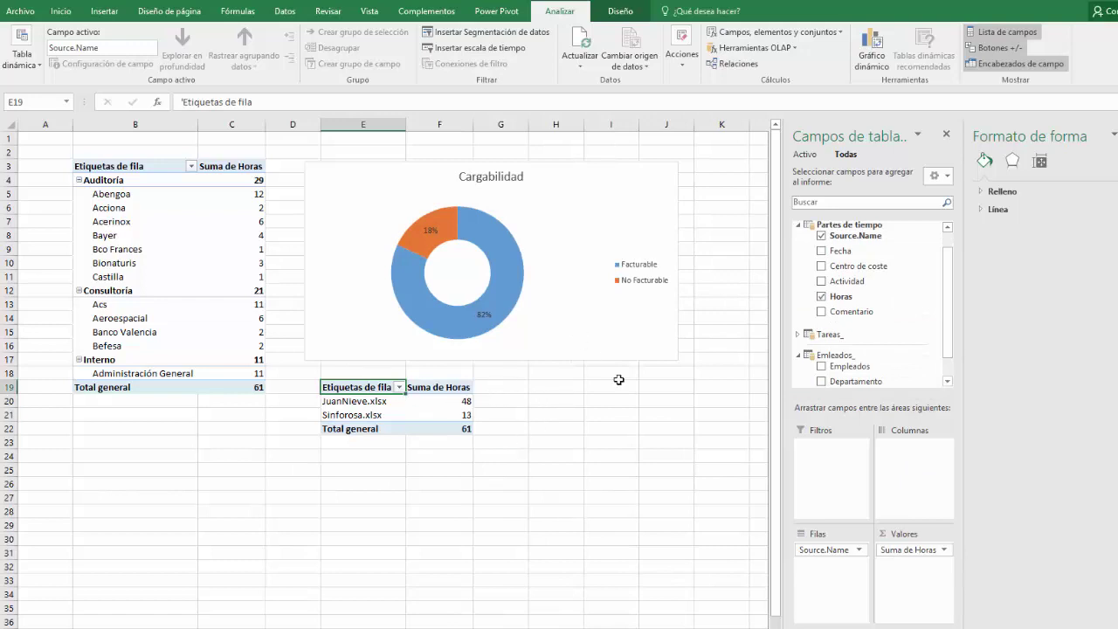
- Refresh all the workbook's queries and PivotTables with Actualizar todo
{"action": "left_click", "coordinate": [223, 208]}
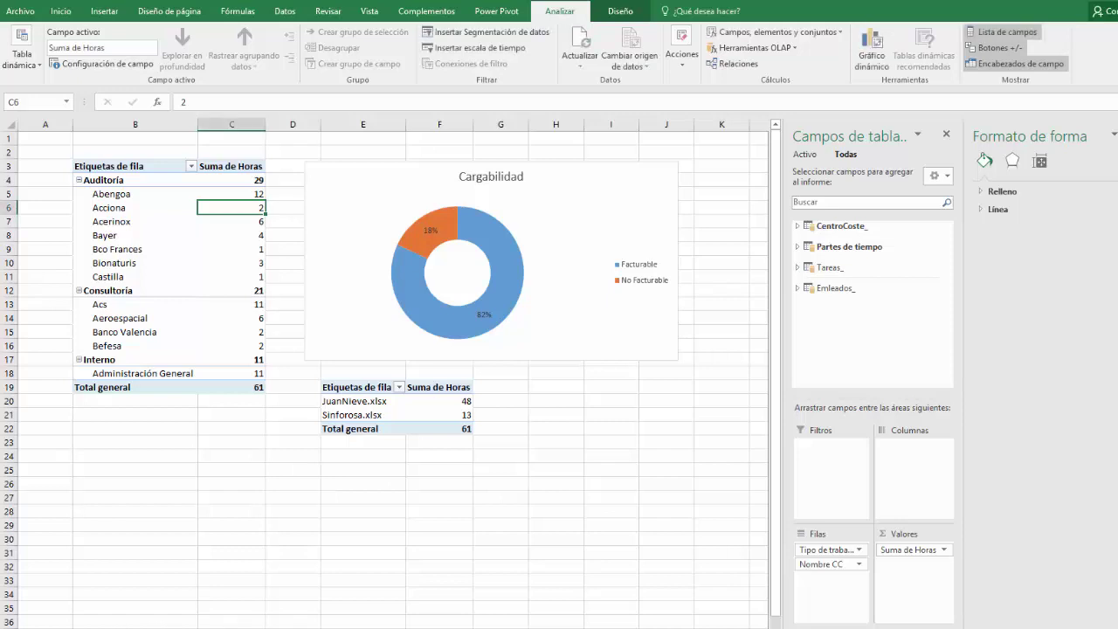
{"action": "mouse_move", "coordinate": [118, 628]}
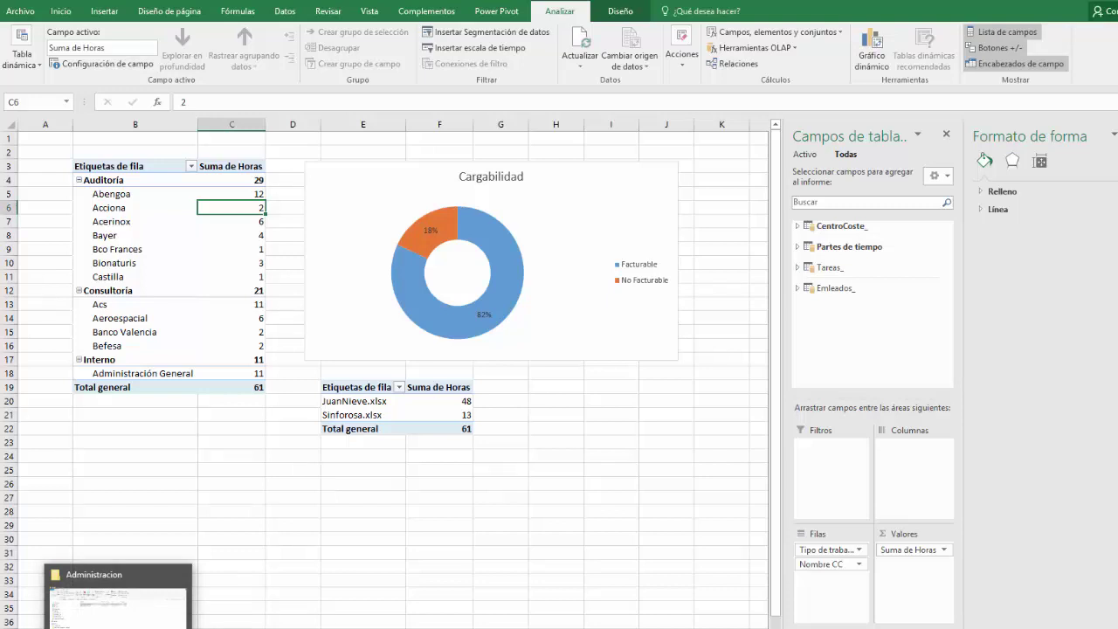
{"action": "left_click", "coordinate": [188, 207]}
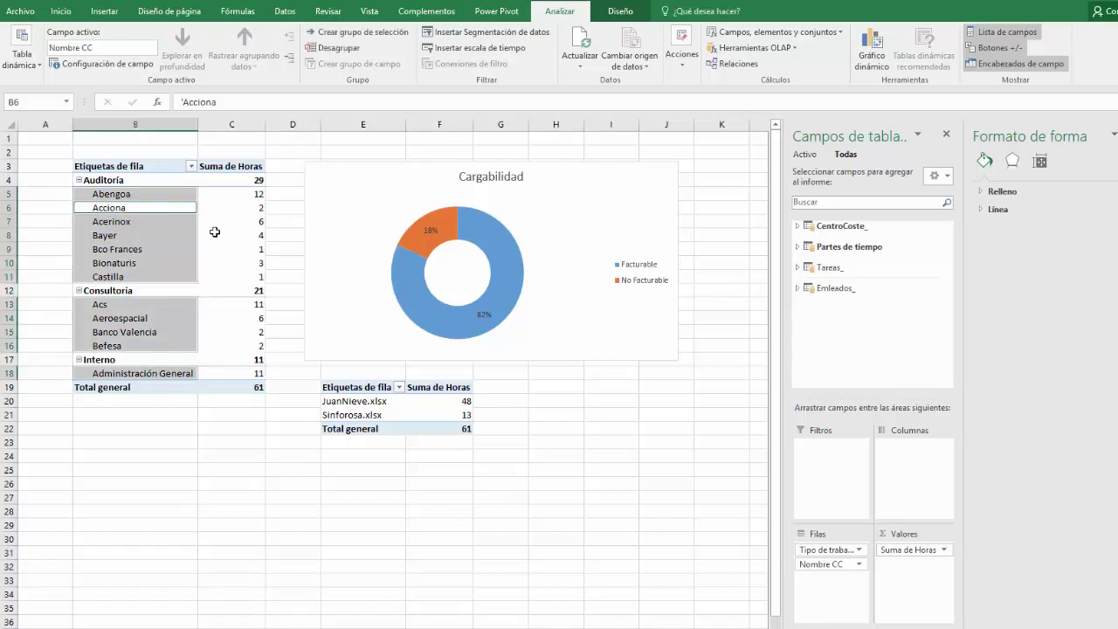
{"action": "left_click", "coordinate": [286, 12]}
{"action": "left_click", "coordinate": [370, 65]}
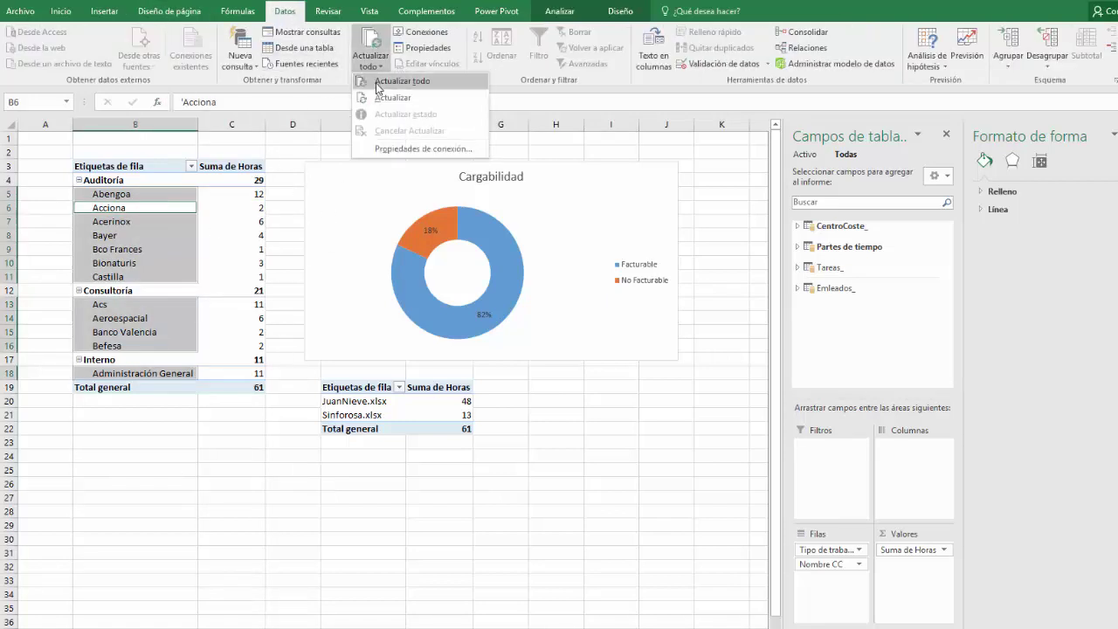
{"action": "left_click", "coordinate": [378, 84]}
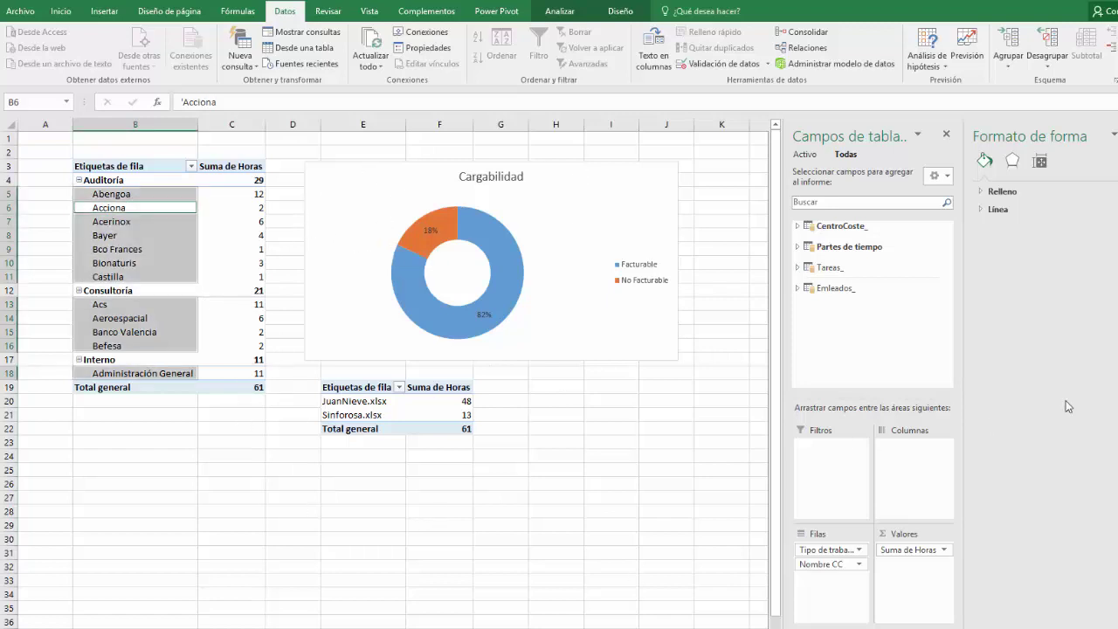
- Add a timeline for Fecha from Partes de tiempo to the first PivotTable and place it below the second PivotTable
{"action": "left_click", "coordinate": [797, 248]}
{"action": "right_click", "coordinate": [842, 273]}
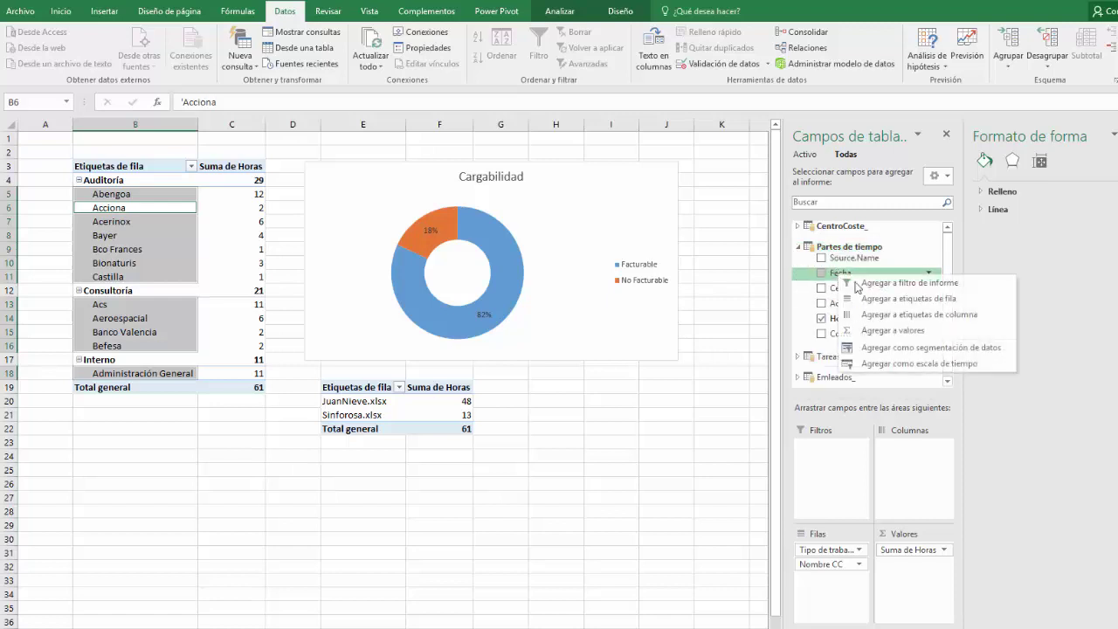
{"action": "left_click", "coordinate": [946, 365]}
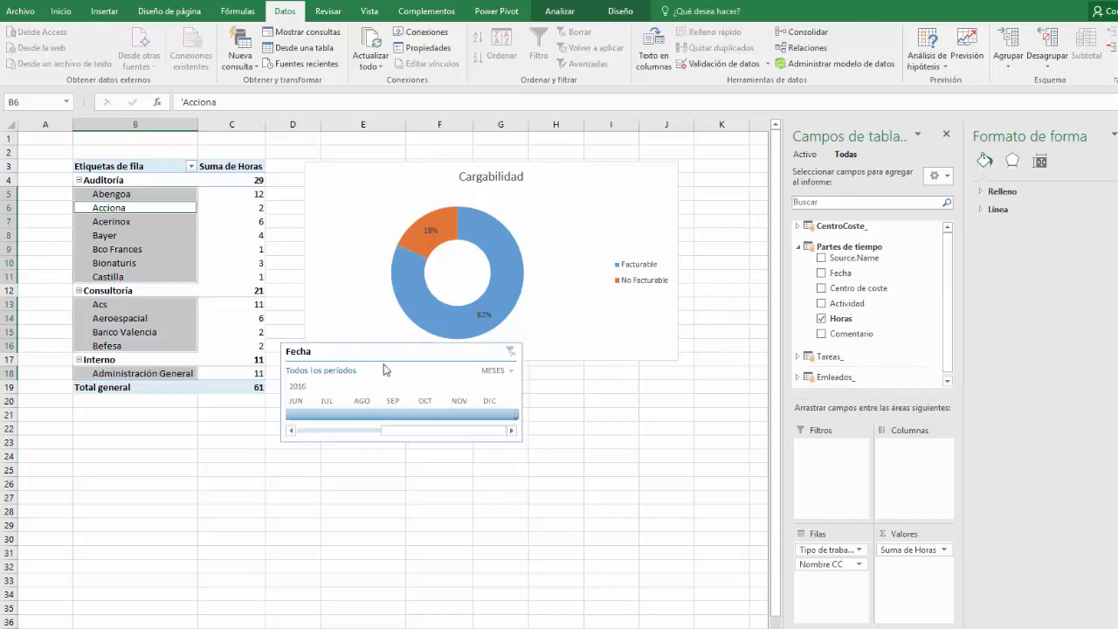
{"action": "left_click_drag", "start_coordinate": [398, 387], "coordinate": [447, 498]}
- Filter the first PivotTable with the Fecha timeline by September 2016, October 2016 and finally August 2016
{"action": "left_click", "coordinate": [448, 523]}
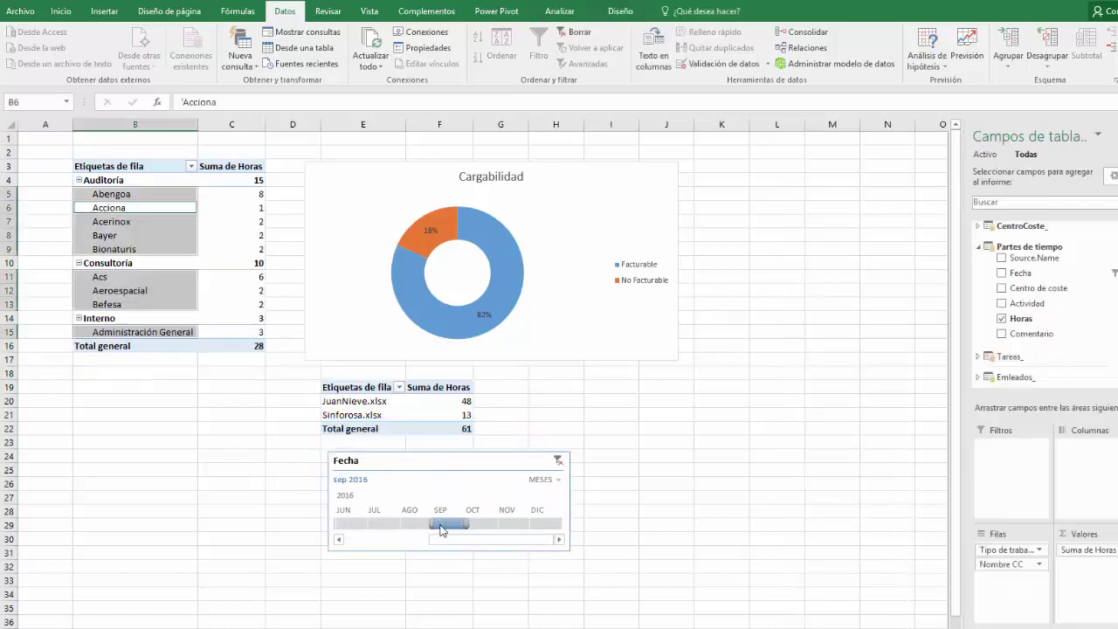
{"action": "left_click", "coordinate": [478, 525]}
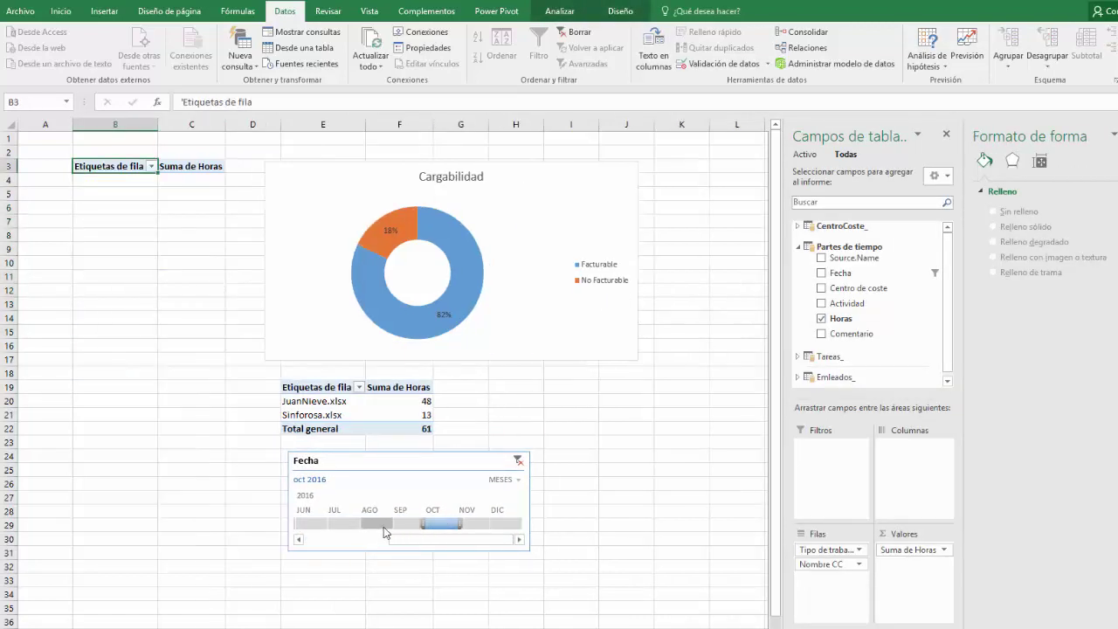
{"action": "left_click", "coordinate": [384, 527]}
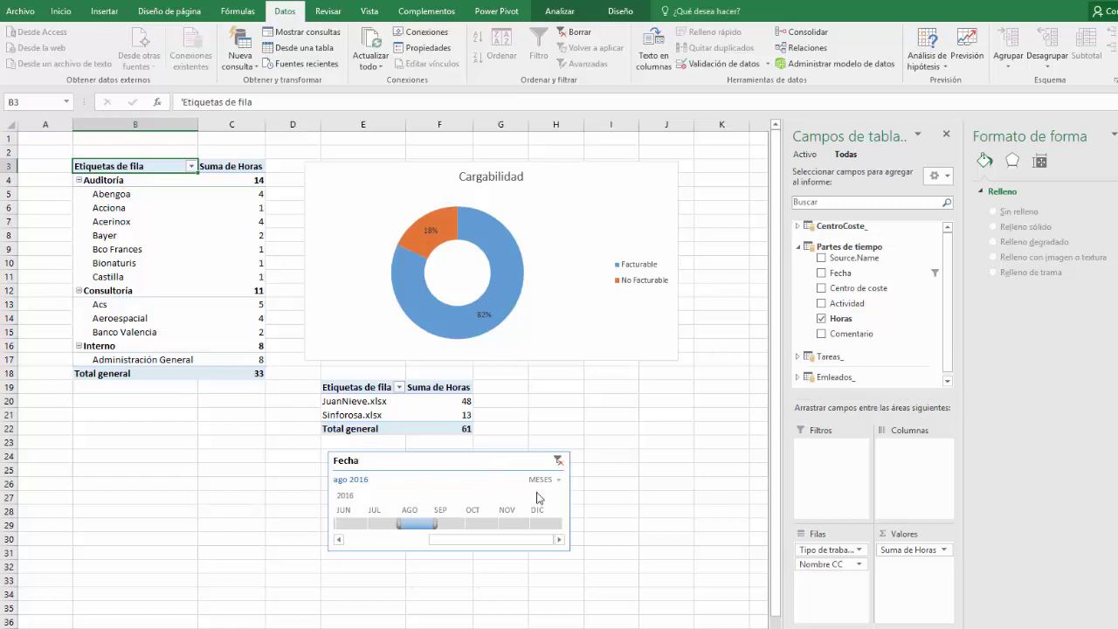
- Connect the Fecha timeline to Gráfico 1 and TablaDinámica3 in addition to TablaDinámica1
{"action": "left_click", "coordinate": [371, 391]}
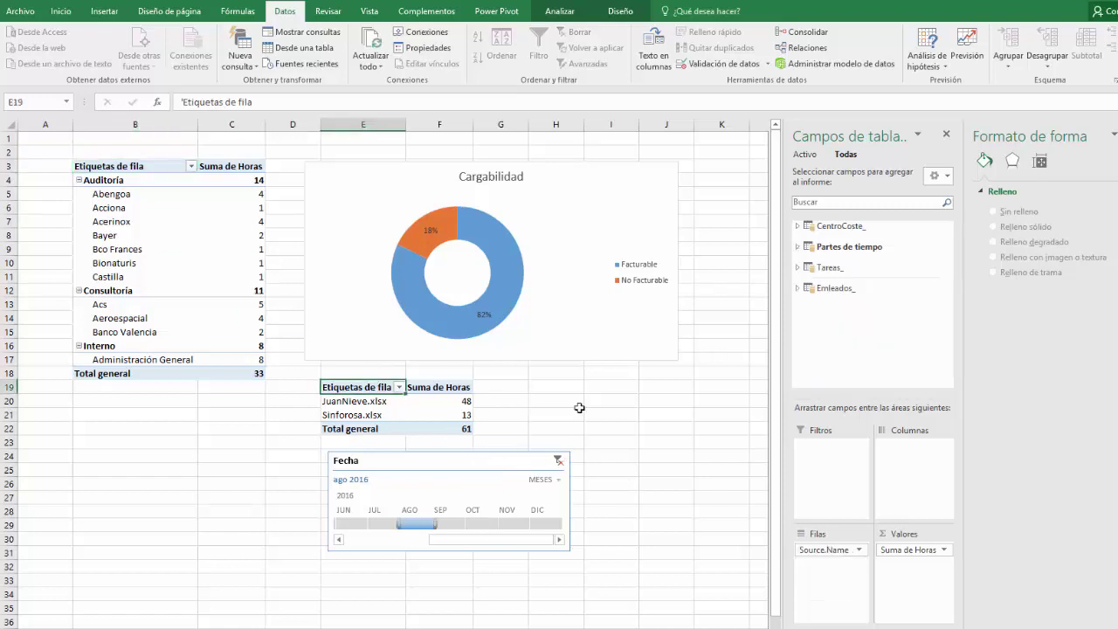
{"action": "left_click", "coordinate": [494, 462]}
{"action": "right_click", "coordinate": [494, 461]}
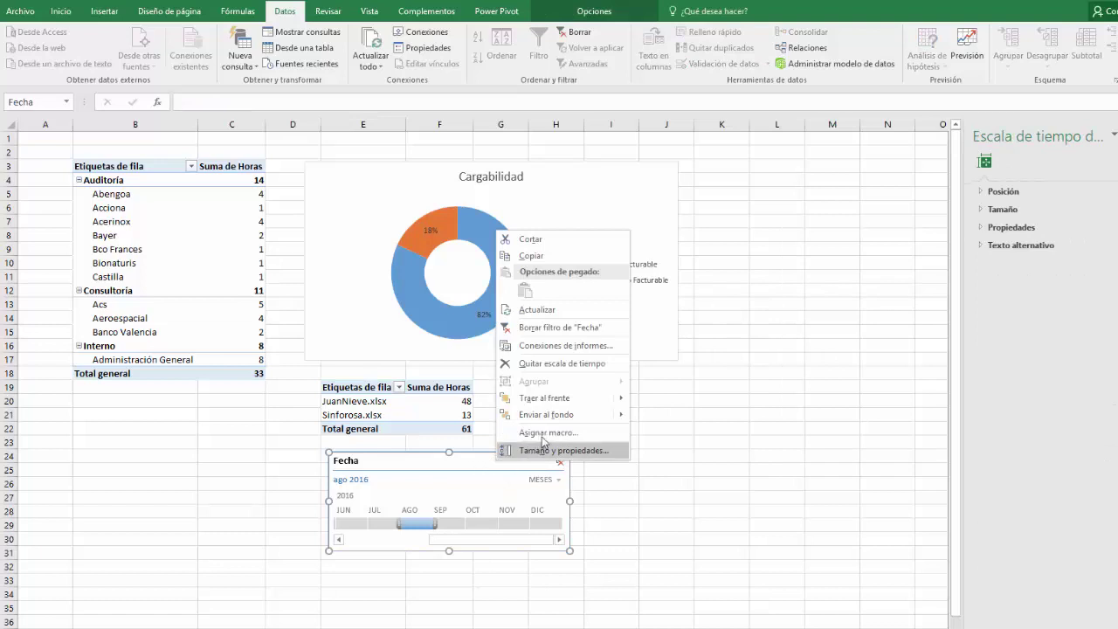
{"action": "left_click", "coordinate": [570, 346]}
{"action": "left_click_drag", "start_coordinate": [584, 303], "coordinate": [802, 314]}
{"action": "left_click", "coordinate": [658, 361]}
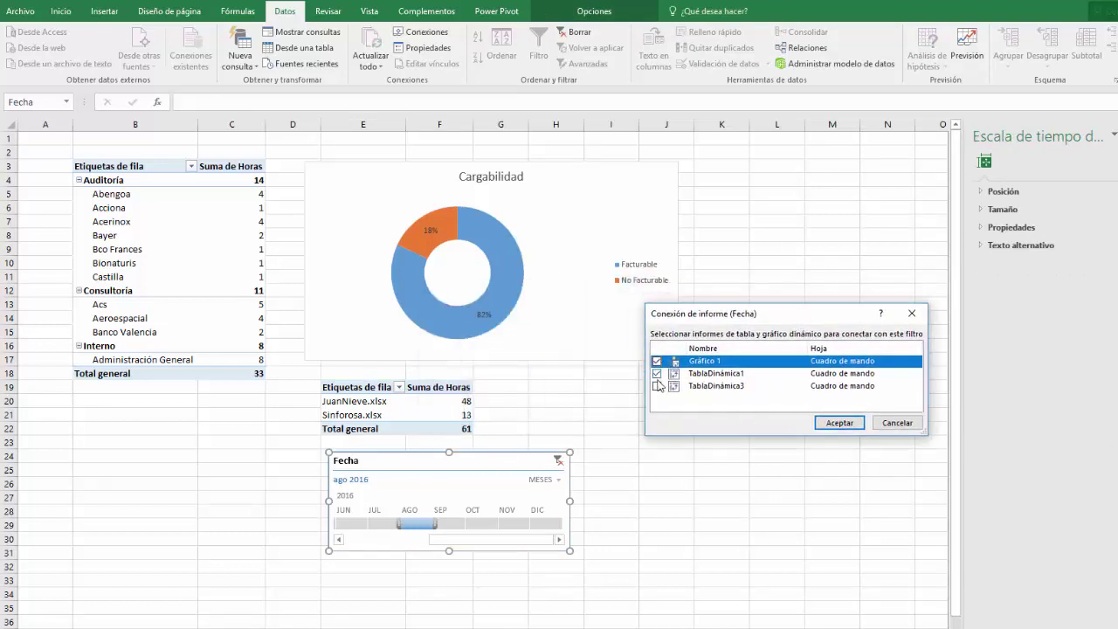
{"action": "left_click", "coordinate": [657, 386]}
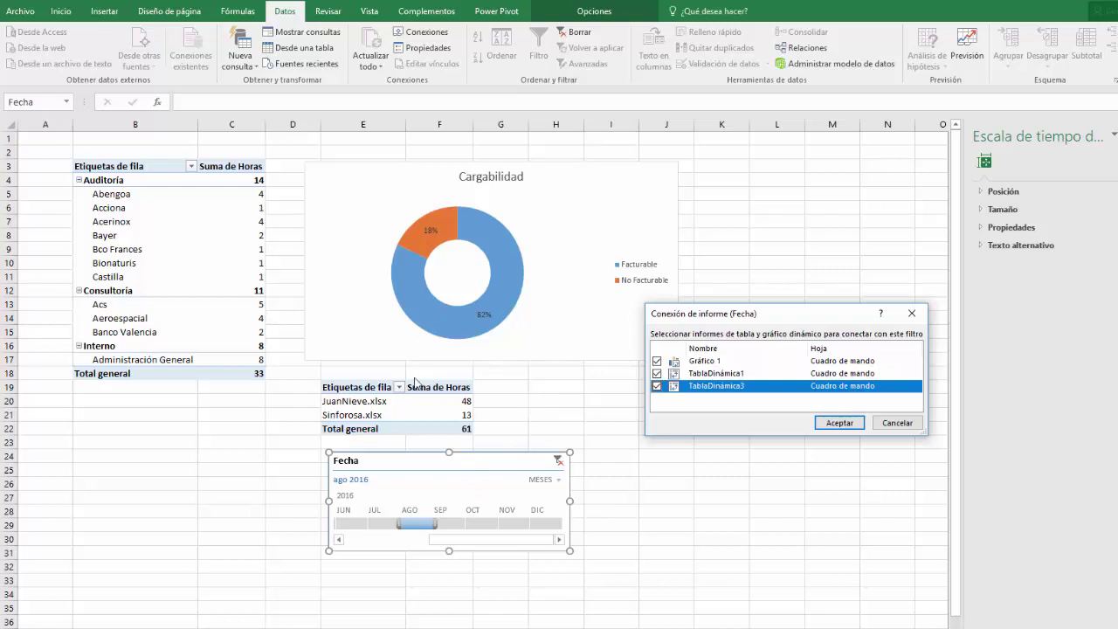
{"action": "left_click", "coordinate": [657, 361]}
{"action": "left_click", "coordinate": [840, 423]}
- Filter the reports with the Fecha timeline by September 2016 and finally August 2016, and move the timeline beside the second PivotTable
{"action": "left_click", "coordinate": [448, 524]}
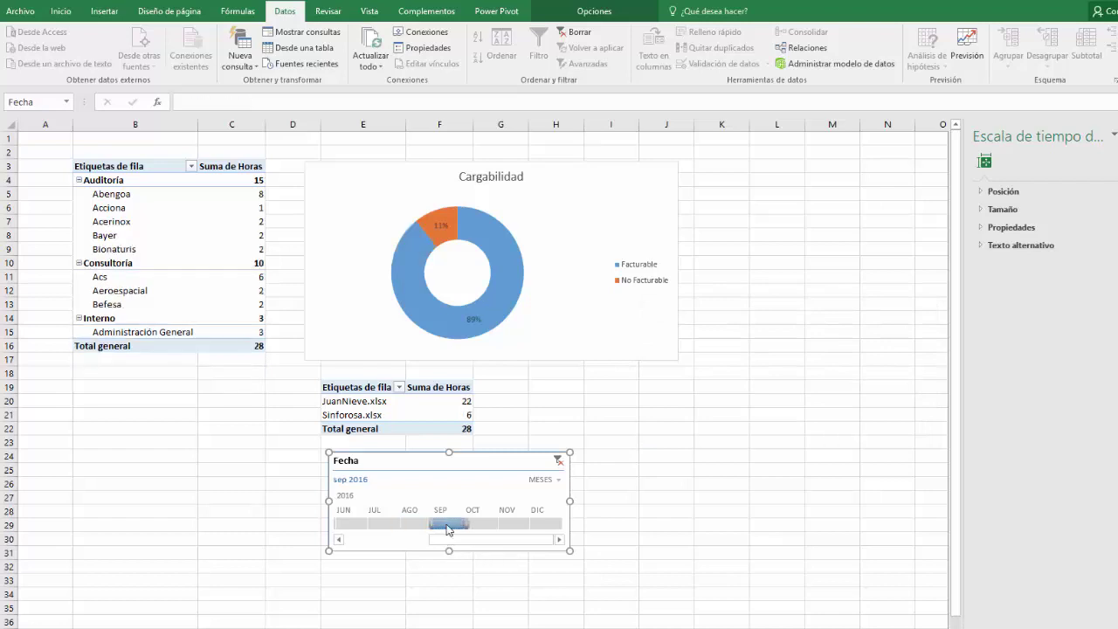
{"action": "left_click", "coordinate": [420, 524]}
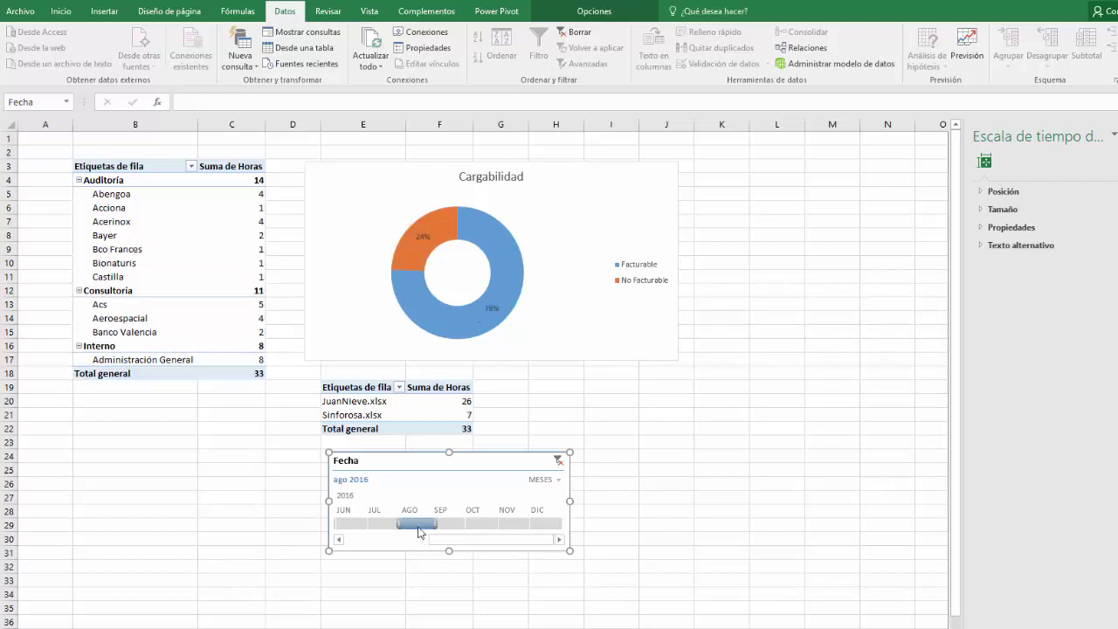
{"action": "left_click_drag", "start_coordinate": [450, 463], "coordinate": [615, 397]}
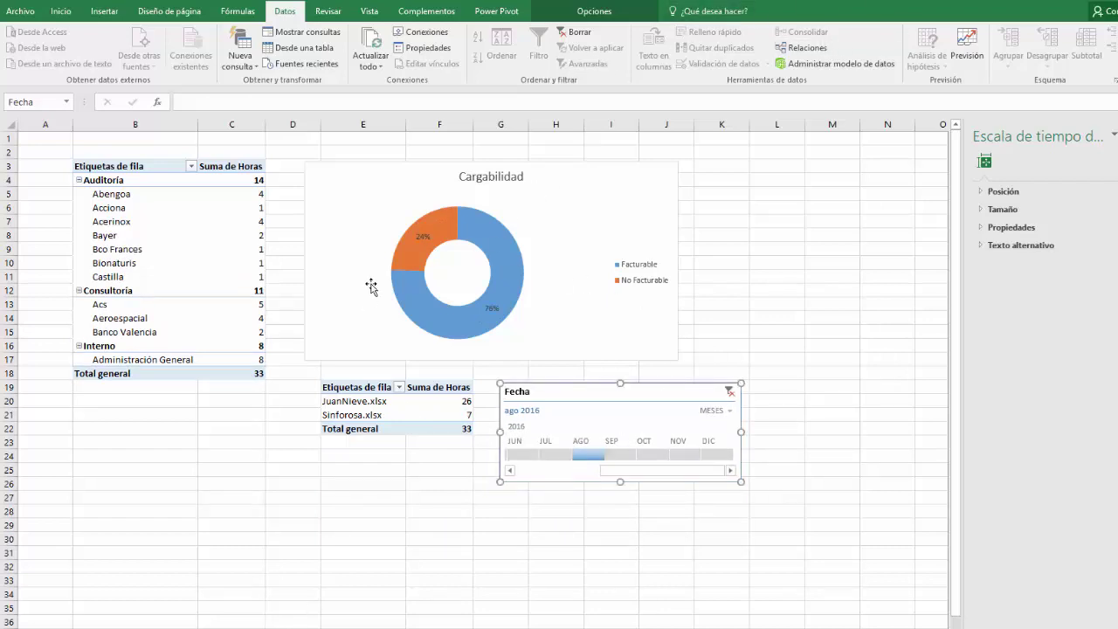
- Open the Emleados_ query for editing and review the entries in its Fichero column
{"action": "left_click", "coordinate": [289, 32]}
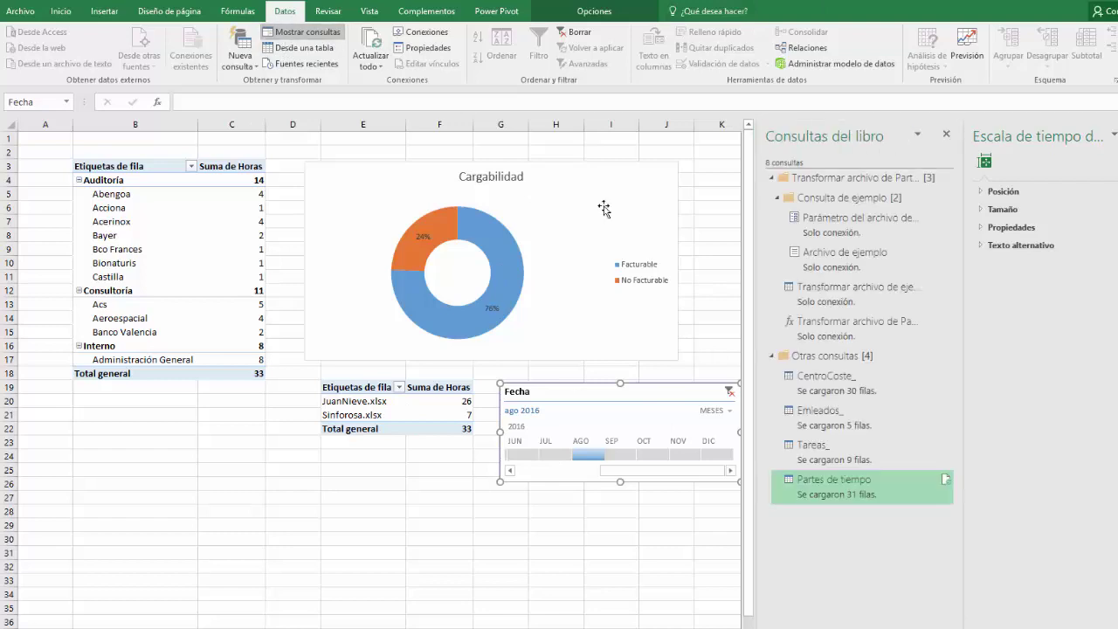
{"action": "left_click", "coordinate": [863, 424]}
{"action": "right_click", "coordinate": [865, 423]}
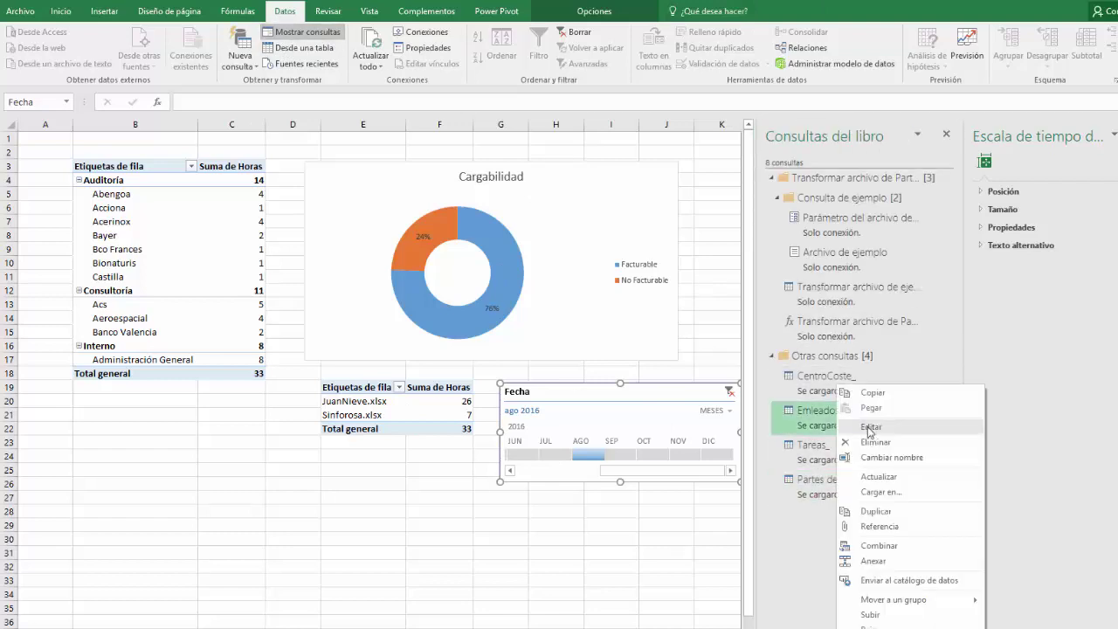
{"action": "left_click", "coordinate": [870, 428]}
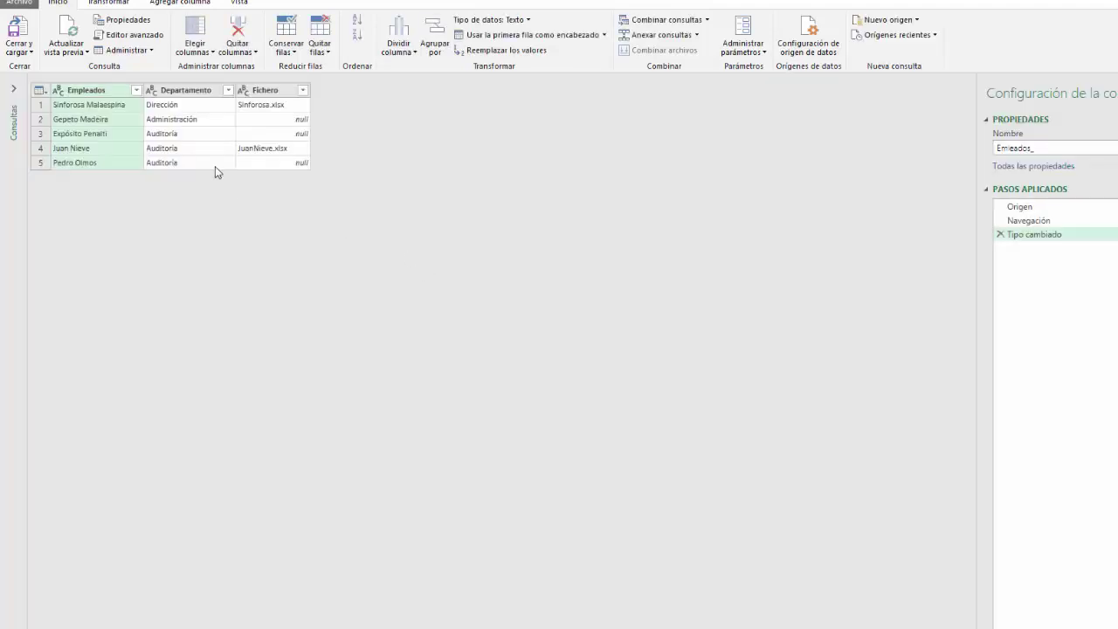
{"action": "left_click", "coordinate": [260, 105]}
{"action": "left_click", "coordinate": [263, 120]}
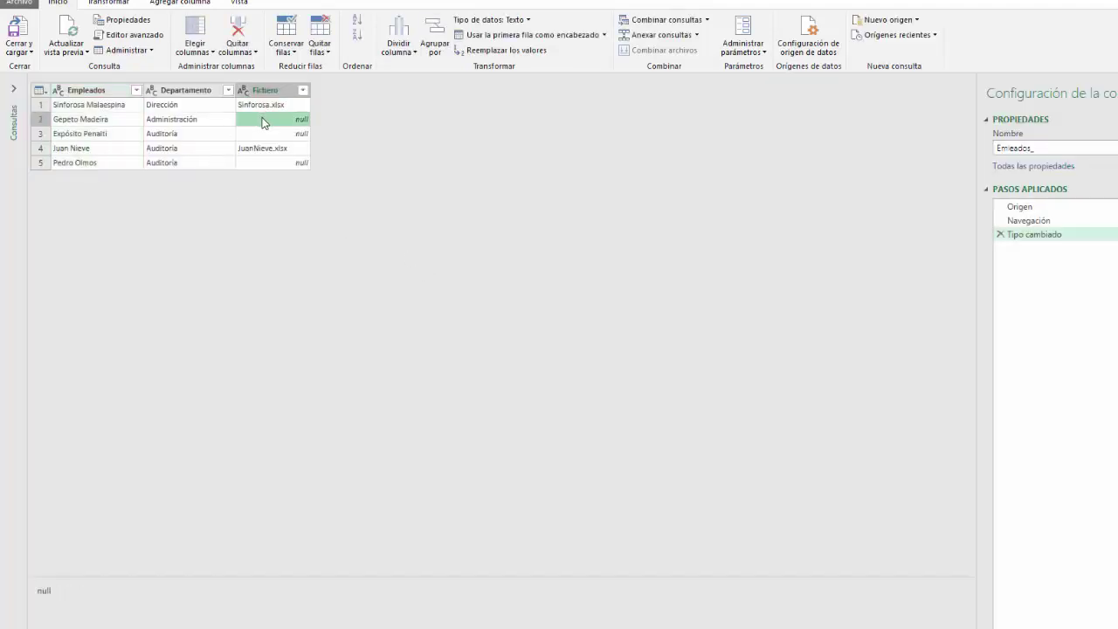
{"action": "left_click", "coordinate": [261, 134]}
{"action": "left_click", "coordinate": [269, 149]}
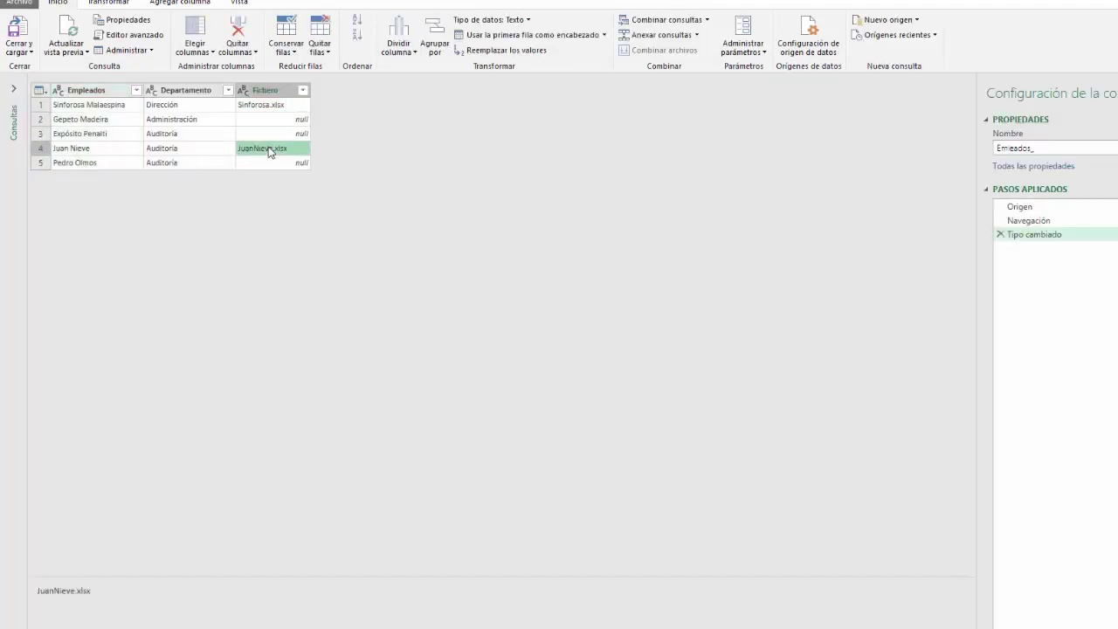
{"action": "left_click", "coordinate": [274, 106]}
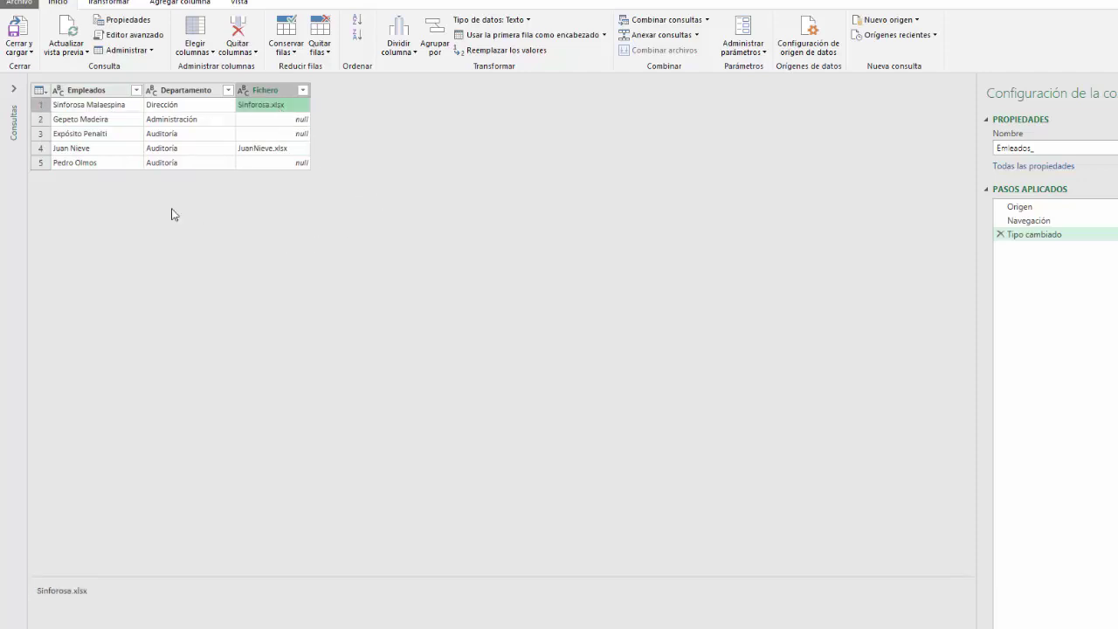
- Filter the null rows out of the Fichero column in Emleados_ and load the query back into the workbook
{"action": "left_click", "coordinate": [304, 90]}
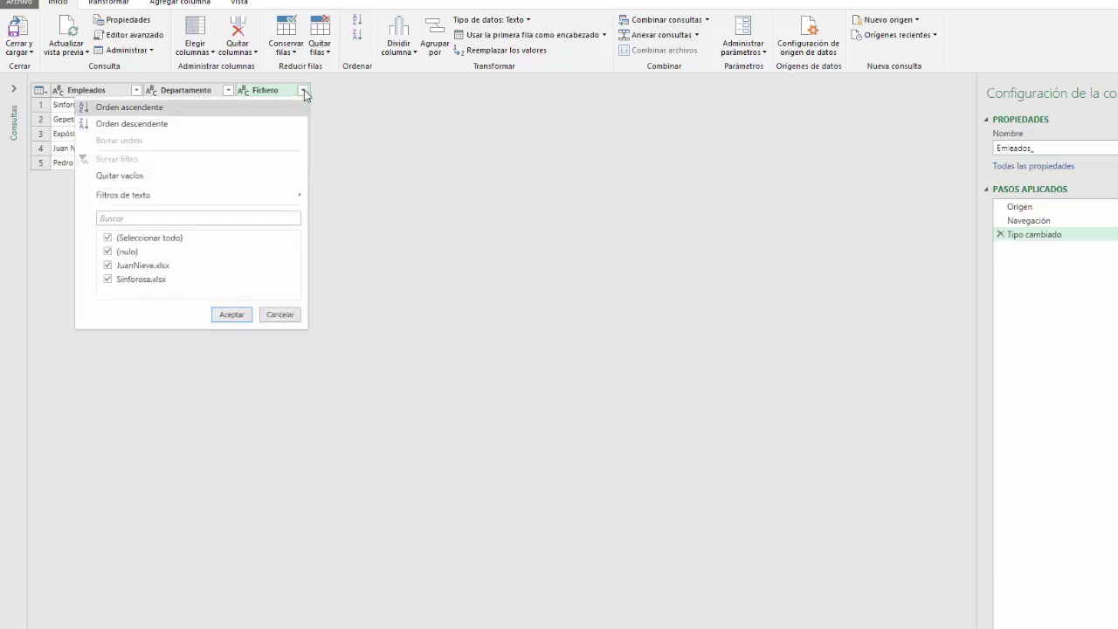
{"action": "left_click", "coordinate": [107, 251]}
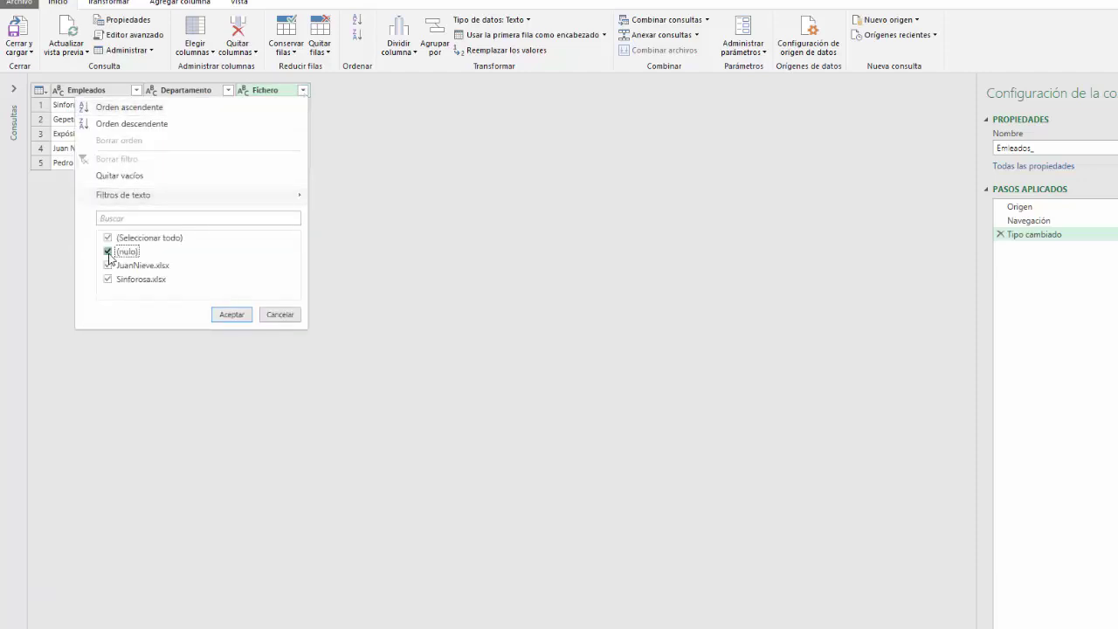
{"action": "left_click", "coordinate": [231, 316]}
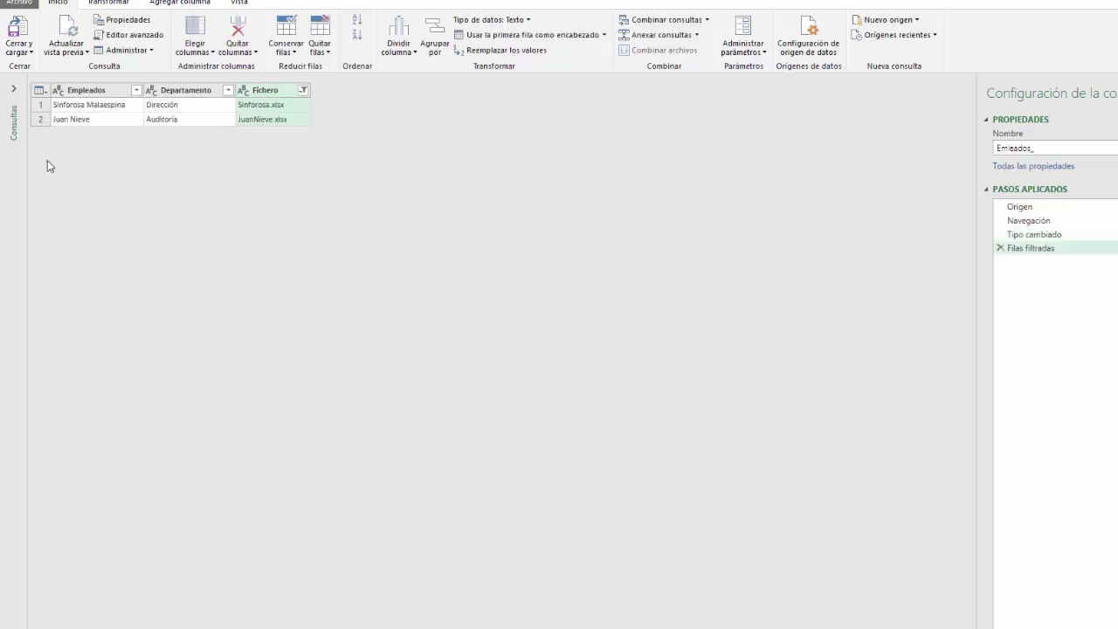
{"action": "left_click", "coordinate": [17, 31]}
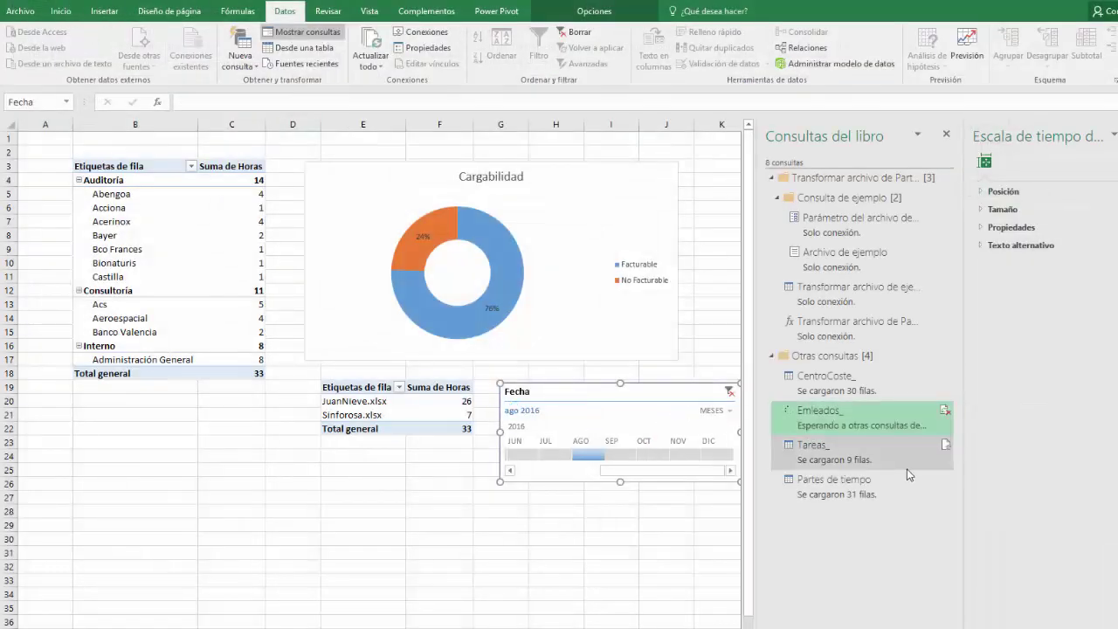
- Relate Fichero in Emleados_ to Source.Name in Partes de tiempo in the Power Pivot diagram, and return to the workbook
{"action": "left_click", "coordinate": [496, 13]}
{"action": "left_click", "coordinate": [31, 48]}
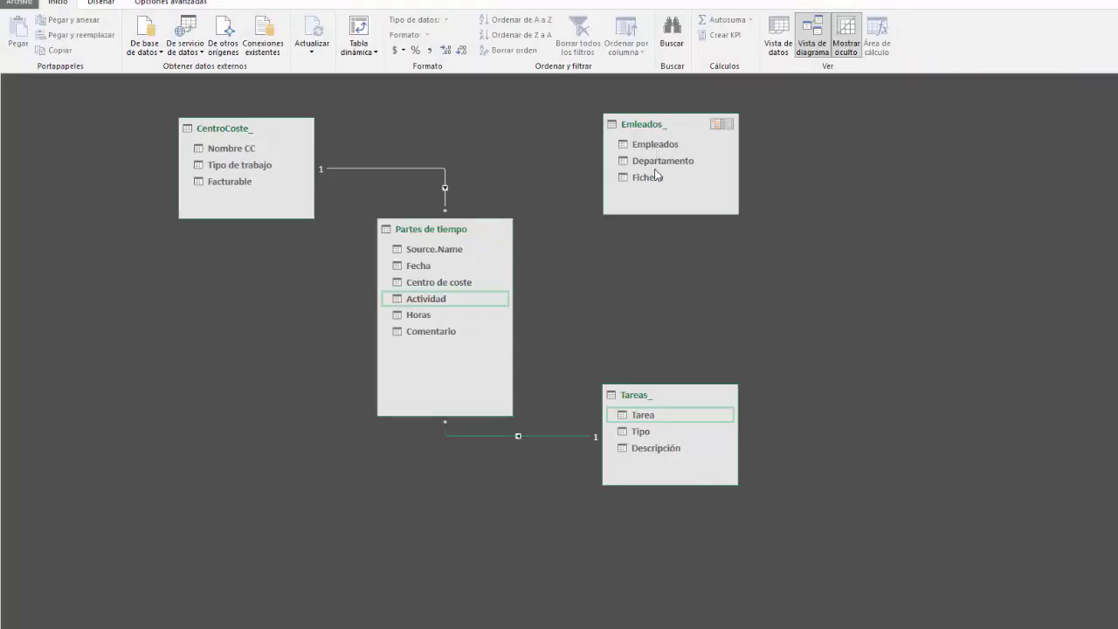
{"action": "left_click_drag", "start_coordinate": [656, 179], "coordinate": [446, 252]}
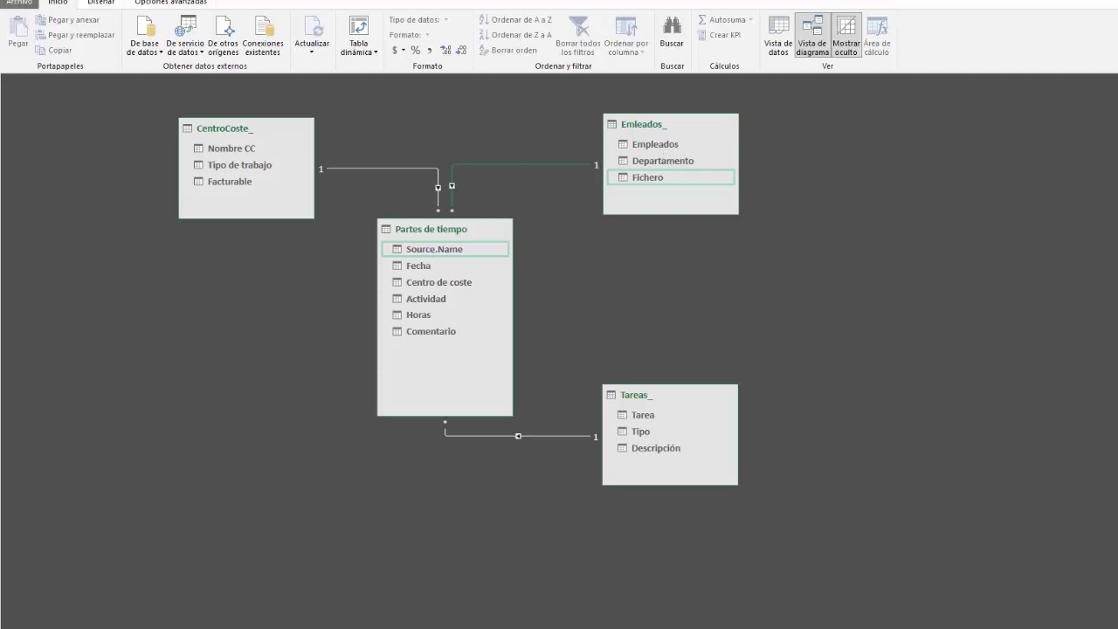
{"action": "left_click", "coordinate": [1115, 1]}
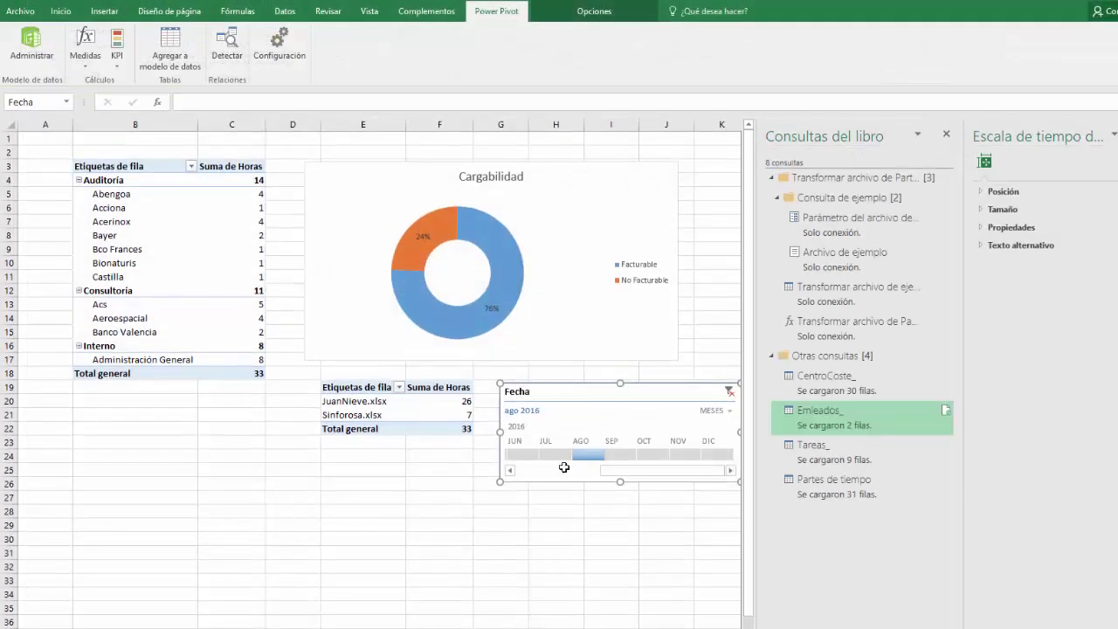
- Replace Source.Name in the second PivotTable's rows with Empleados from Emleados_, grouped under Departamento
{"action": "left_click", "coordinate": [366, 405]}
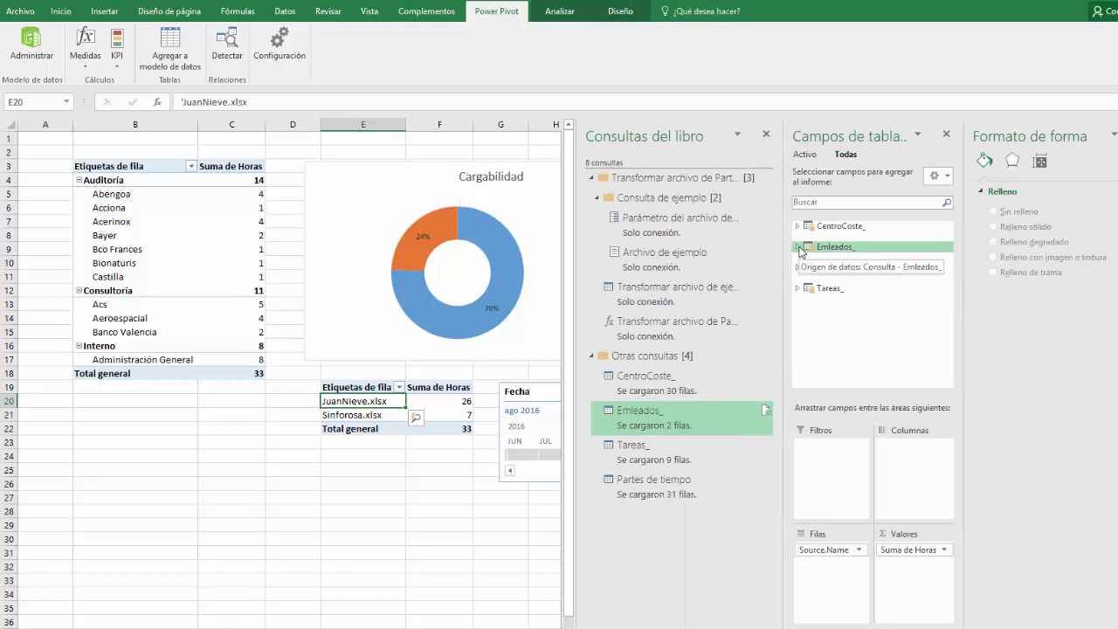
{"action": "left_click", "coordinate": [766, 134]}
{"action": "left_click", "coordinate": [798, 246]}
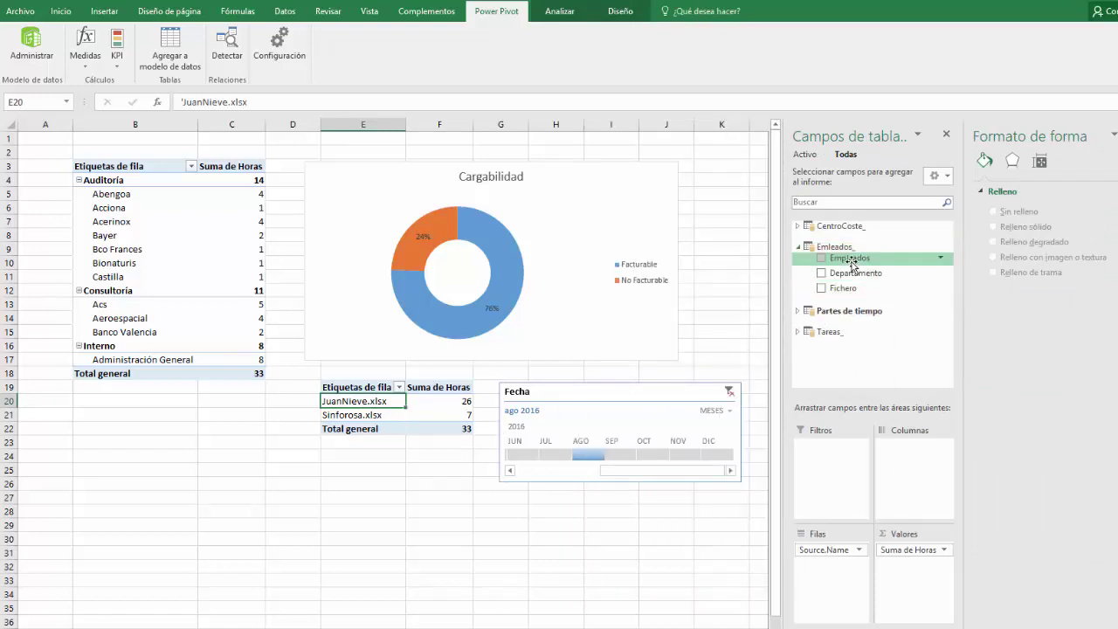
{"action": "left_click_drag", "start_coordinate": [852, 261], "coordinate": [903, 364]}
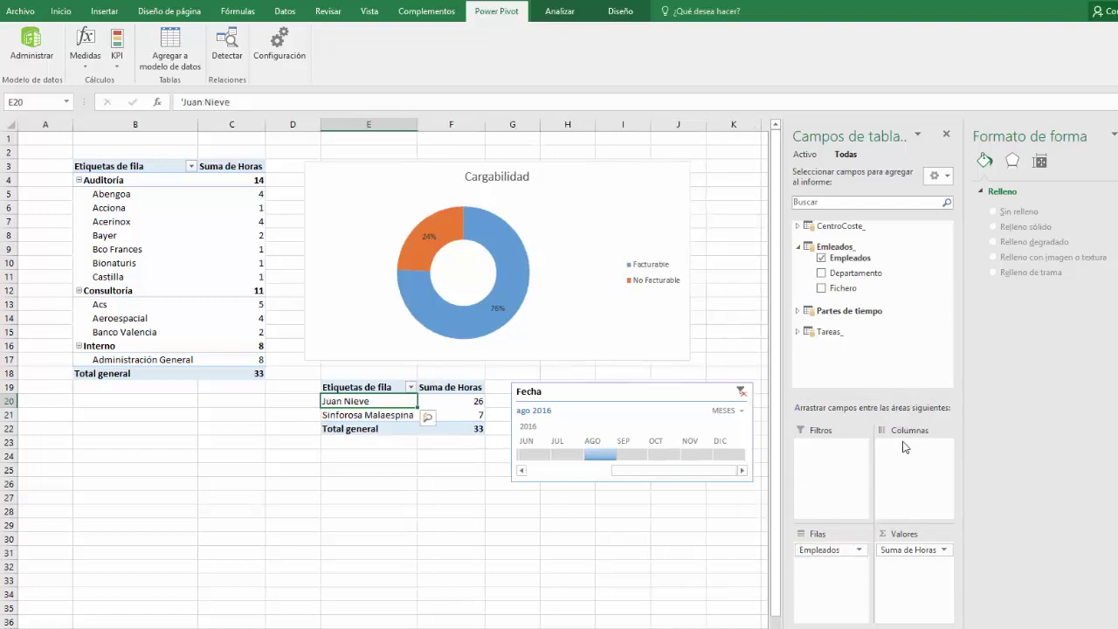
{"action": "left_click_drag", "start_coordinate": [845, 278], "coordinate": [822, 550]}
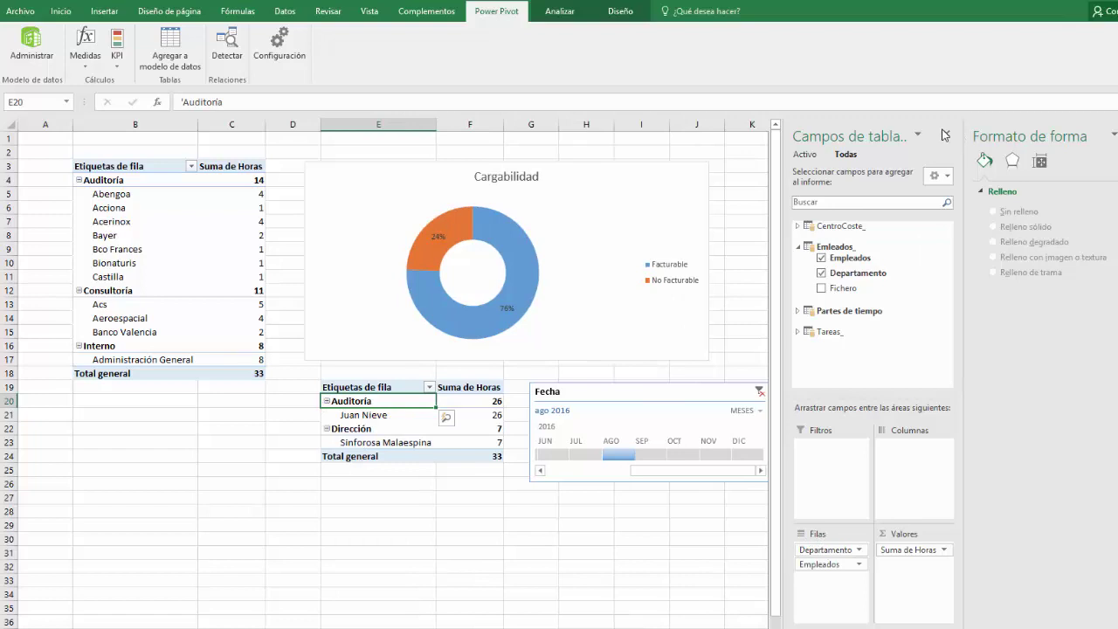
- Close the shape formatting pane and select the Nombre CC labels in the first PivotTable
{"action": "left_click", "coordinate": [1117, 135]}
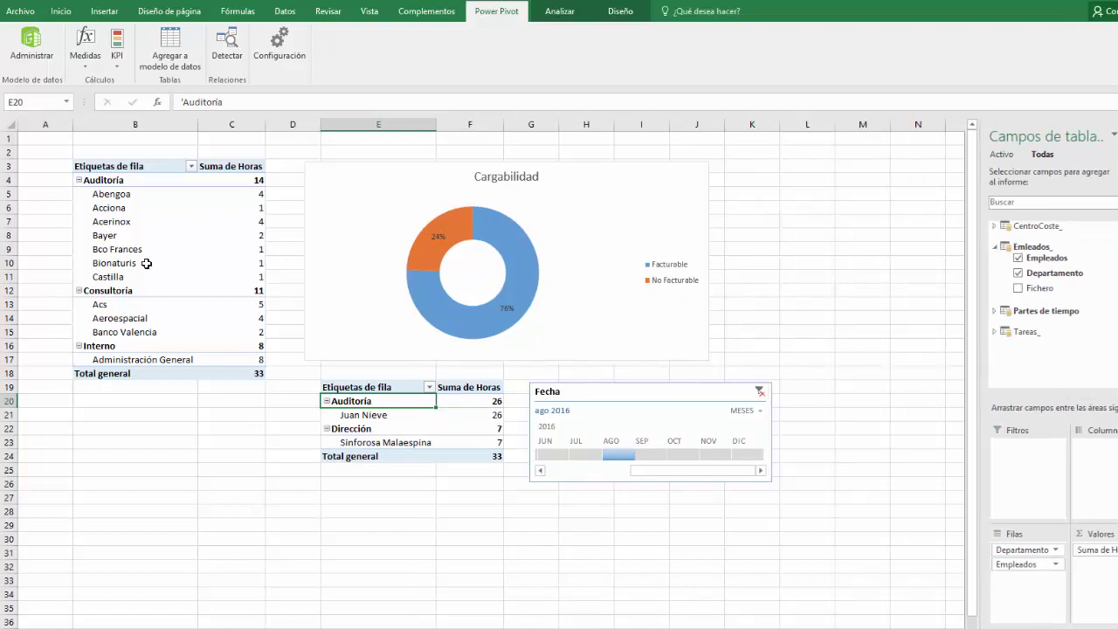
{"action": "left_click", "coordinate": [177, 201]}
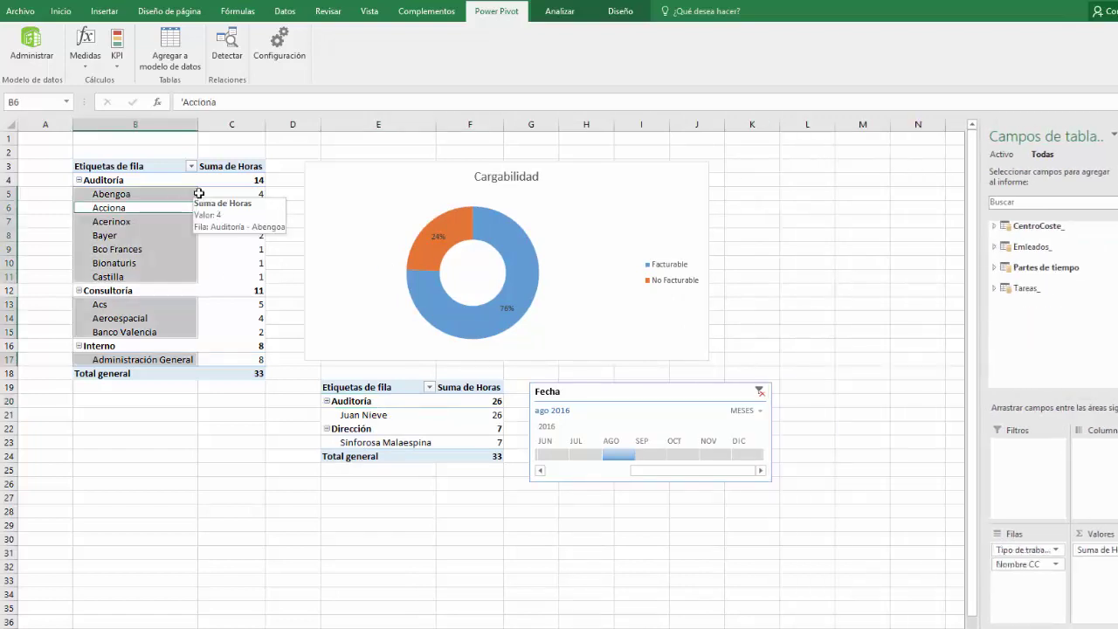